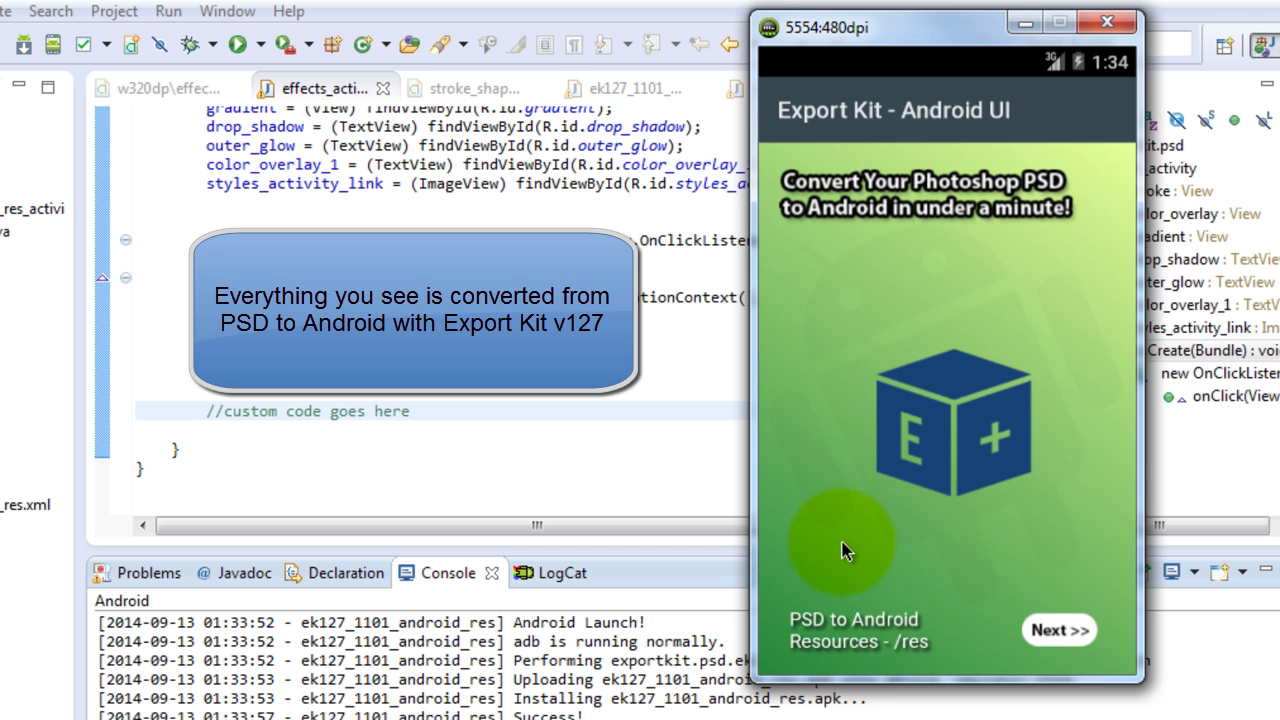
# Advance the emulator app through the colour, text alignment, shapes, effects and lorem ipsum styles screens
pyautogui.click(1058, 632)
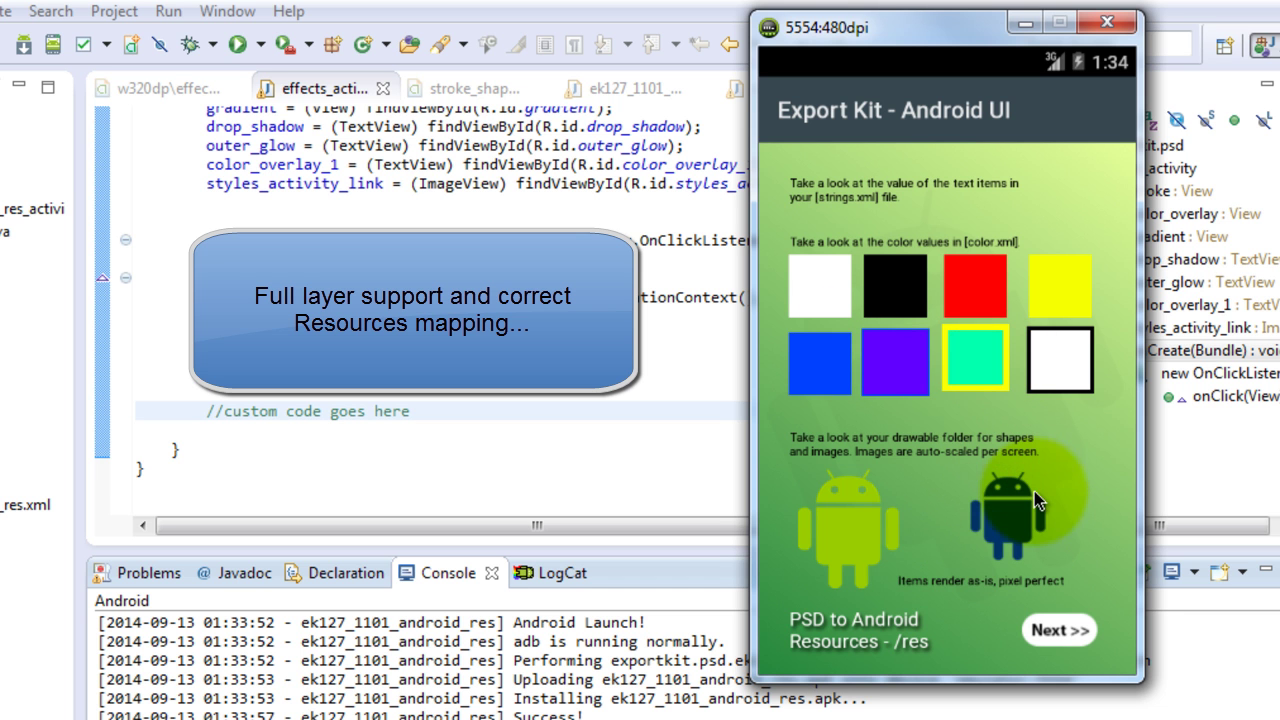
pyautogui.click(1060, 636)
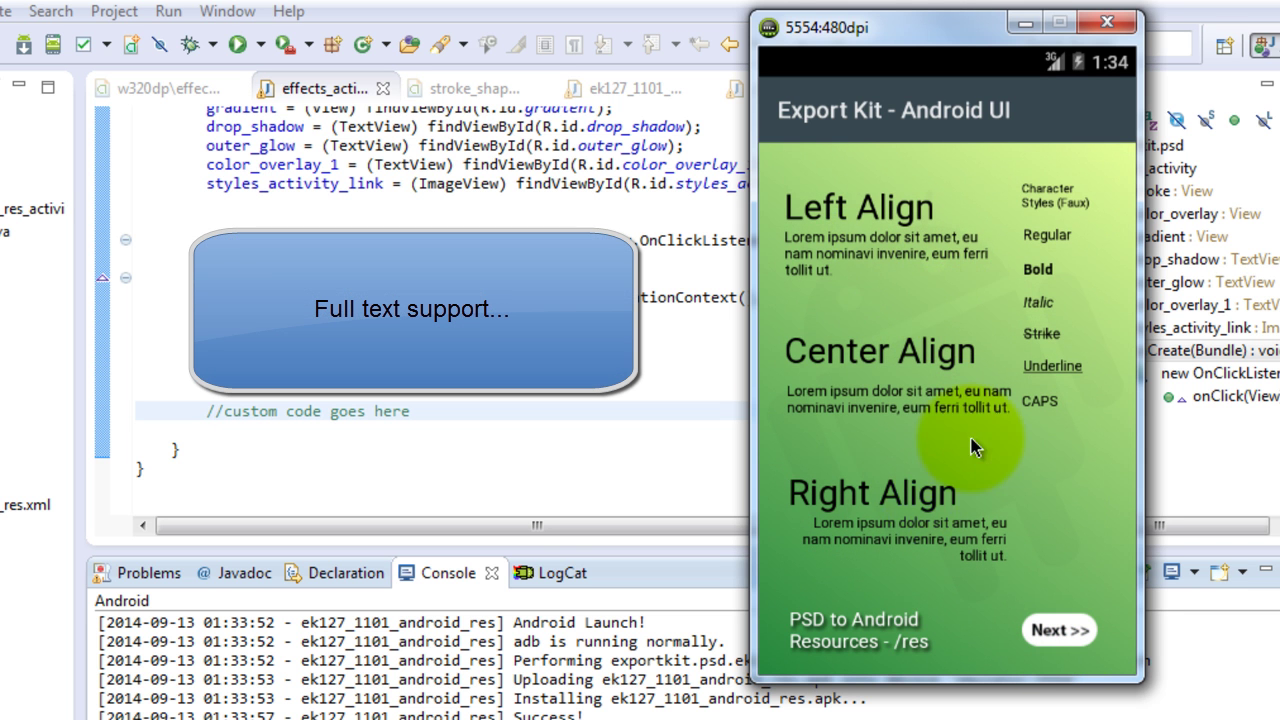
pyautogui.click(1057, 632)
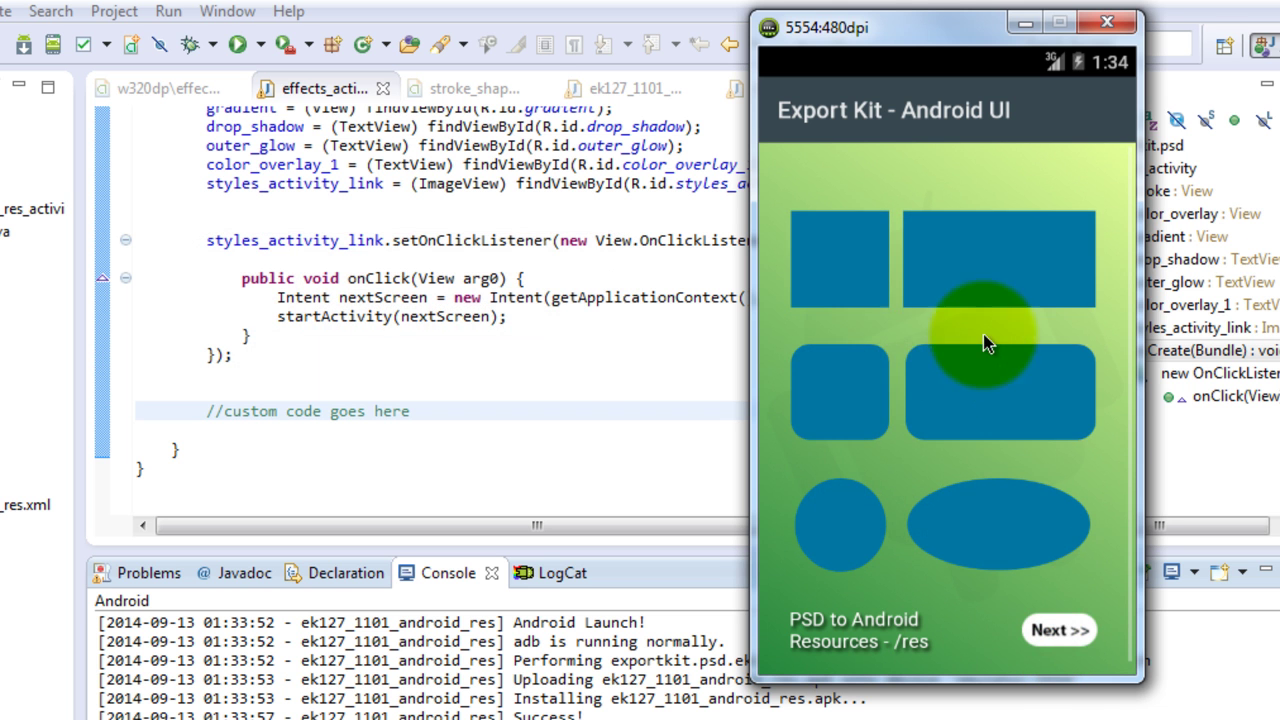
pyautogui.click(1056, 634)
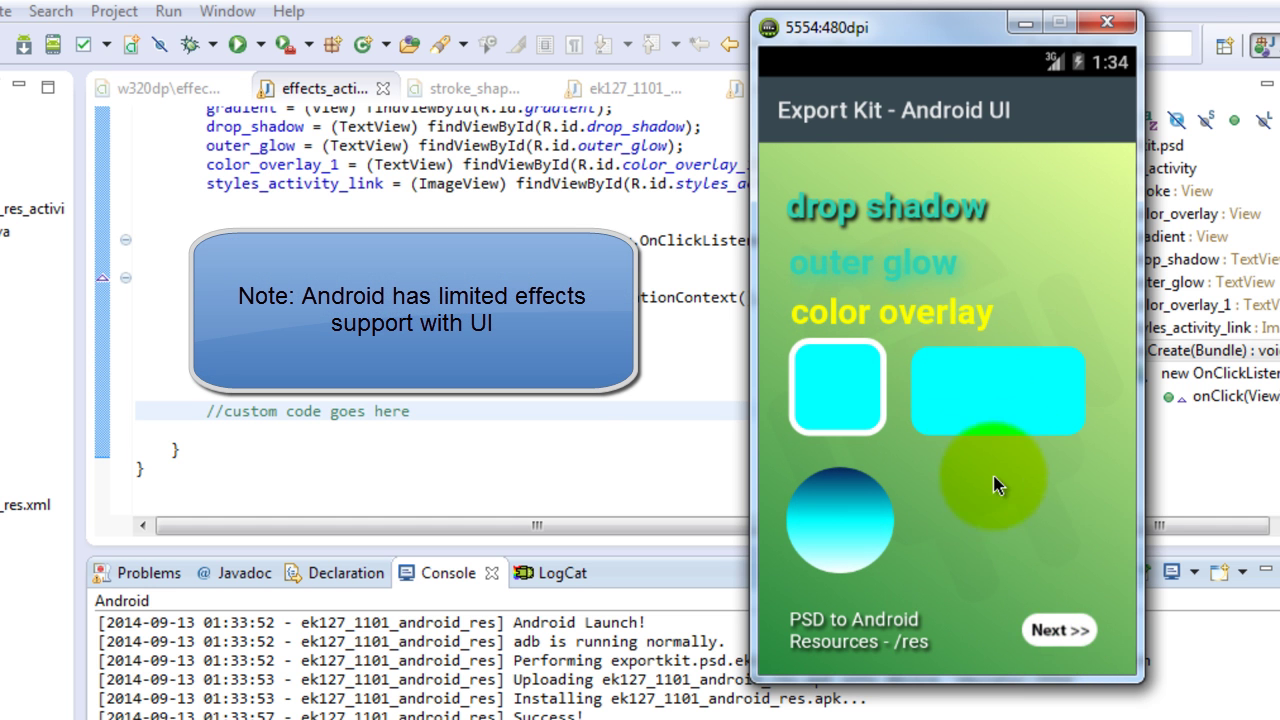
pyautogui.click(1070, 632)
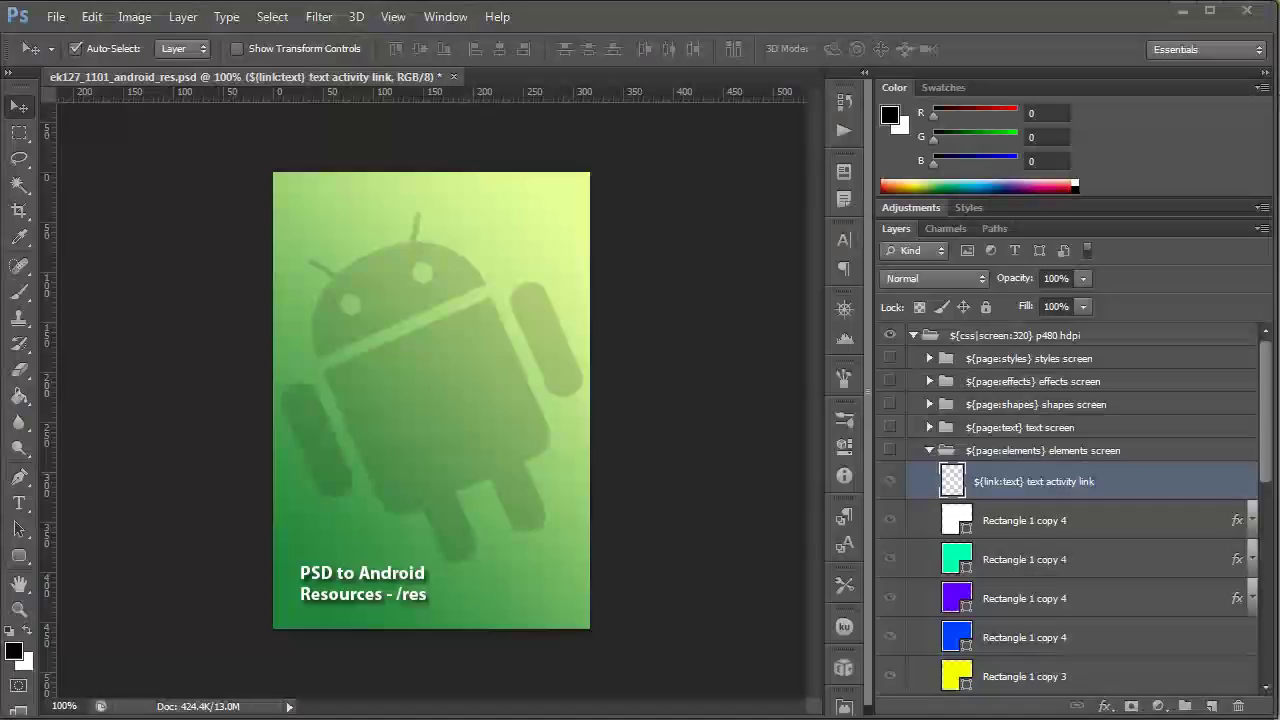
# Toggle the styles screen group on and off, then show the effects screen group
pyautogui.click(889, 359)
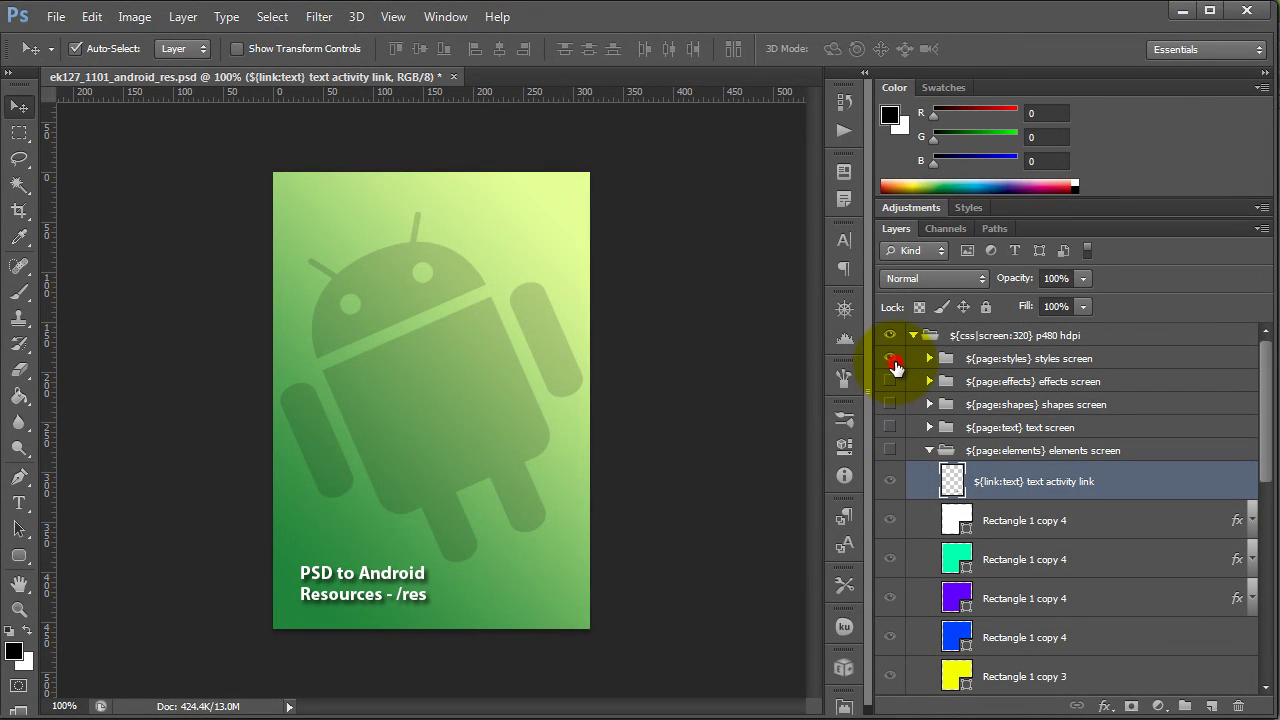
pyautogui.click(889, 359)
pyautogui.click(889, 381)
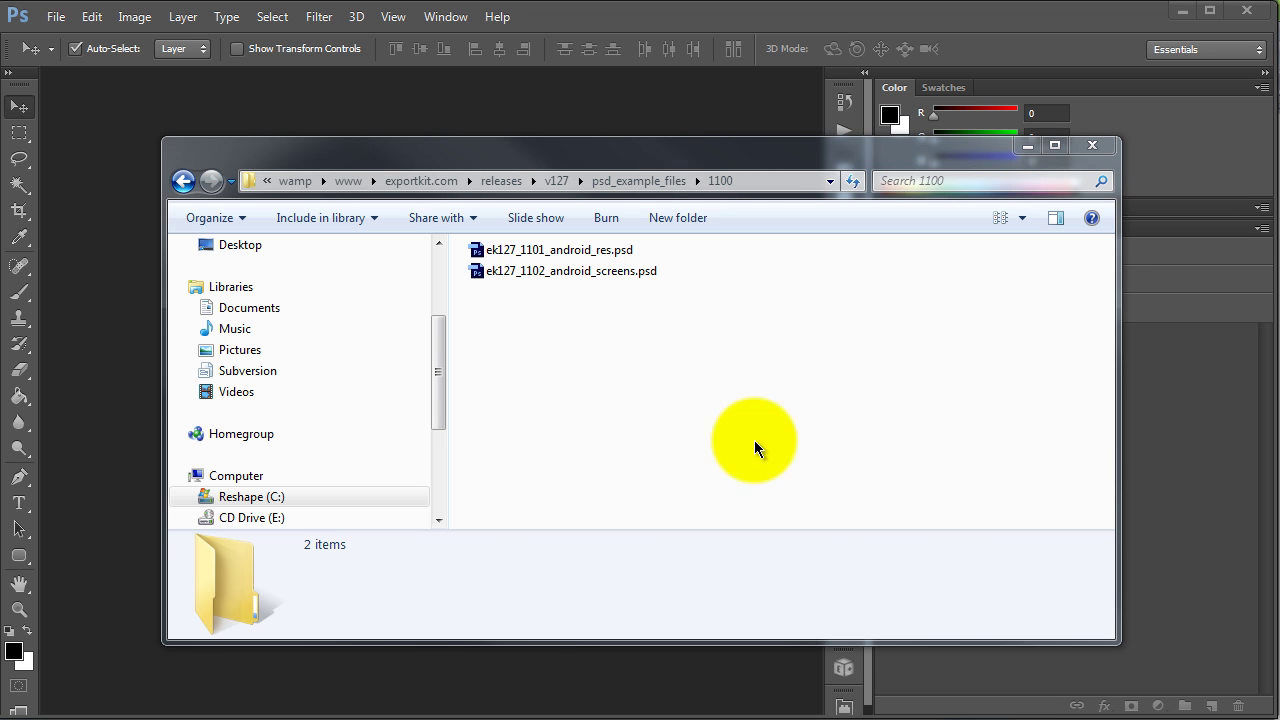
# Drag ek127_1101_android_res.psd from the 1100 folder into Photoshop to open it
pyautogui.moveTo(594, 254); pyautogui.dragTo(194, 166)
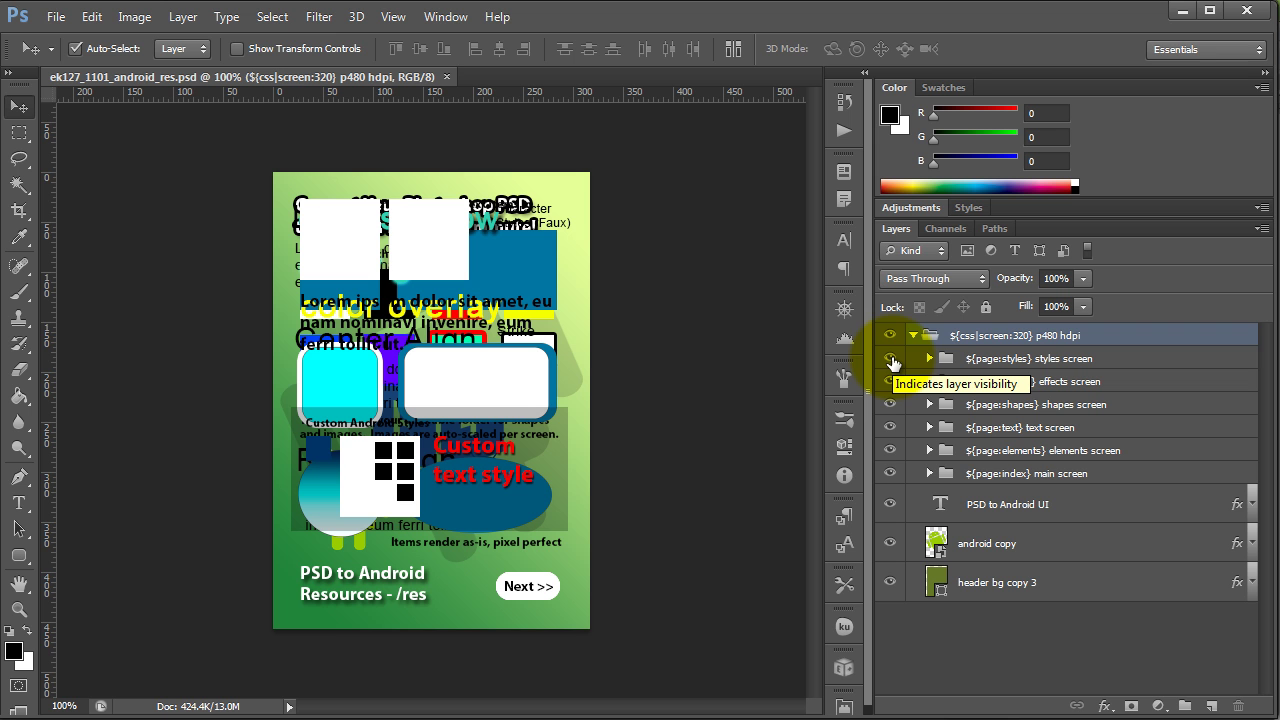
# Hide the styles, effects, shapes, text and elements screen groups, leaving main screen visible
pyautogui.click(890, 358)
pyautogui.click(890, 381)
pyautogui.click(890, 404)
pyautogui.click(890, 427)
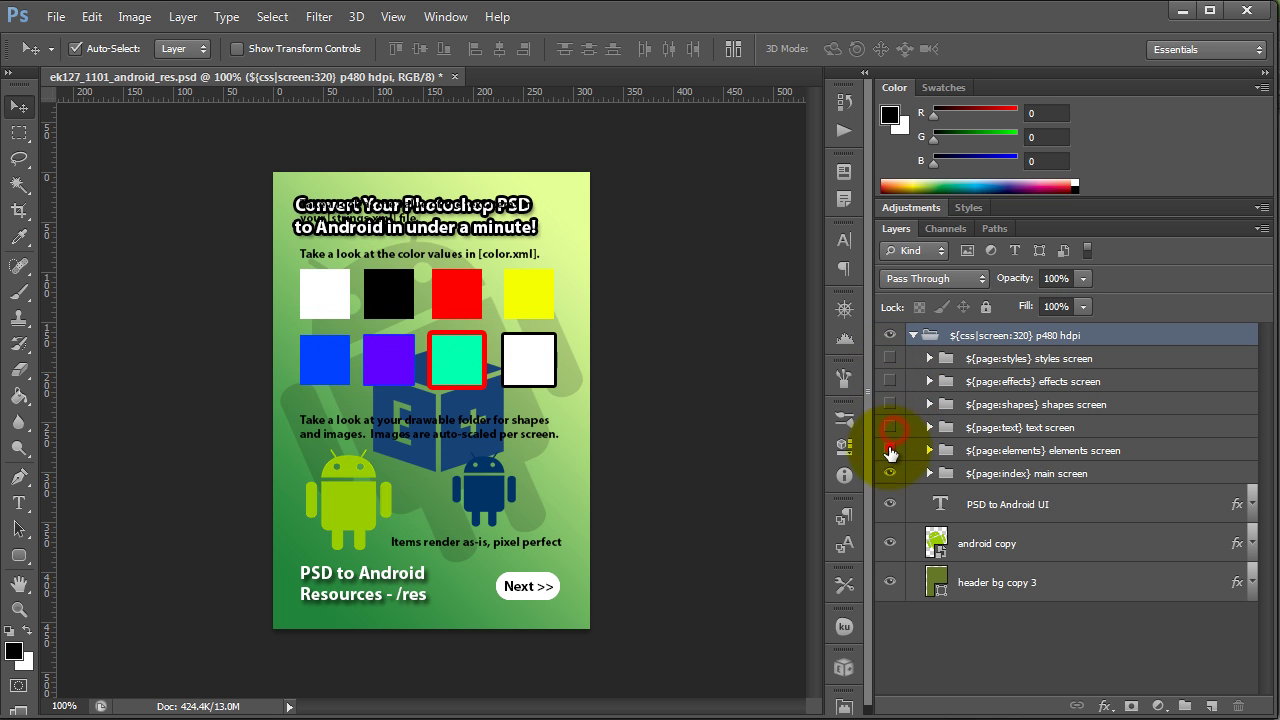
pyautogui.click(890, 450)
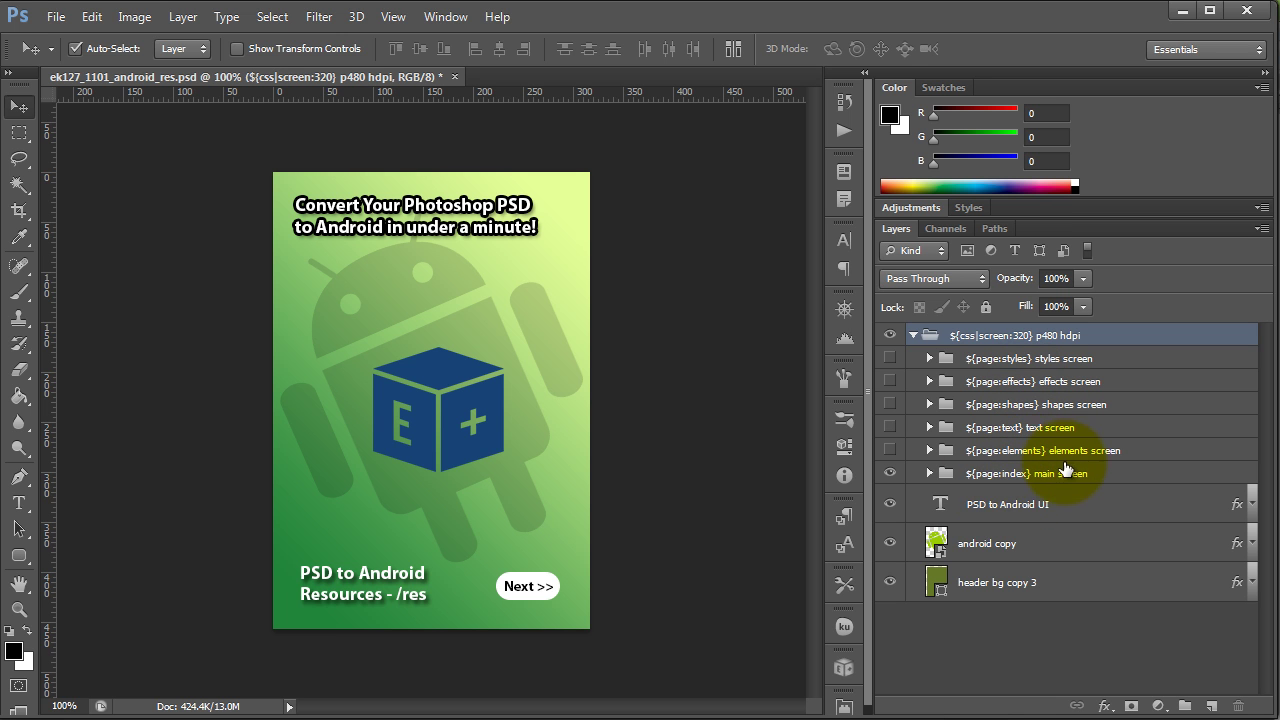
# Select the main and elements groups, then preview elements screen alone, then text screen
pyautogui.click(1013, 483)
pyautogui.click(1013, 450)
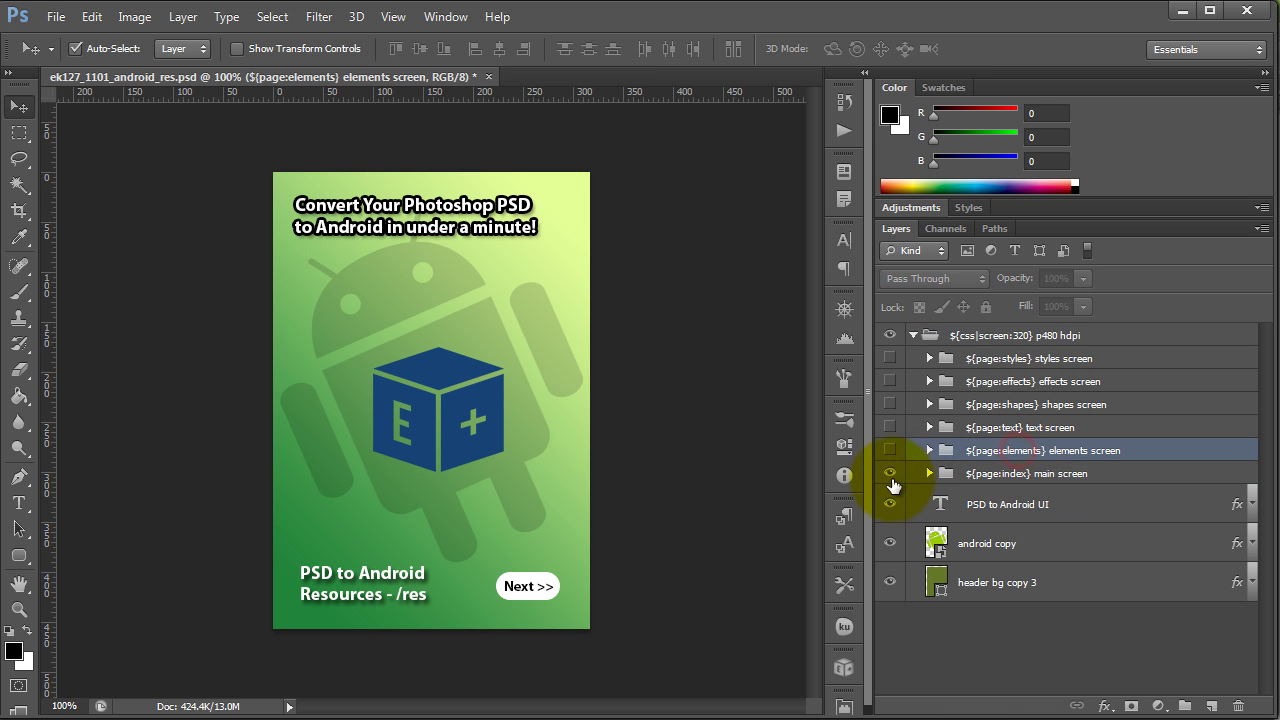
pyautogui.click(891, 476)
pyautogui.click(891, 450)
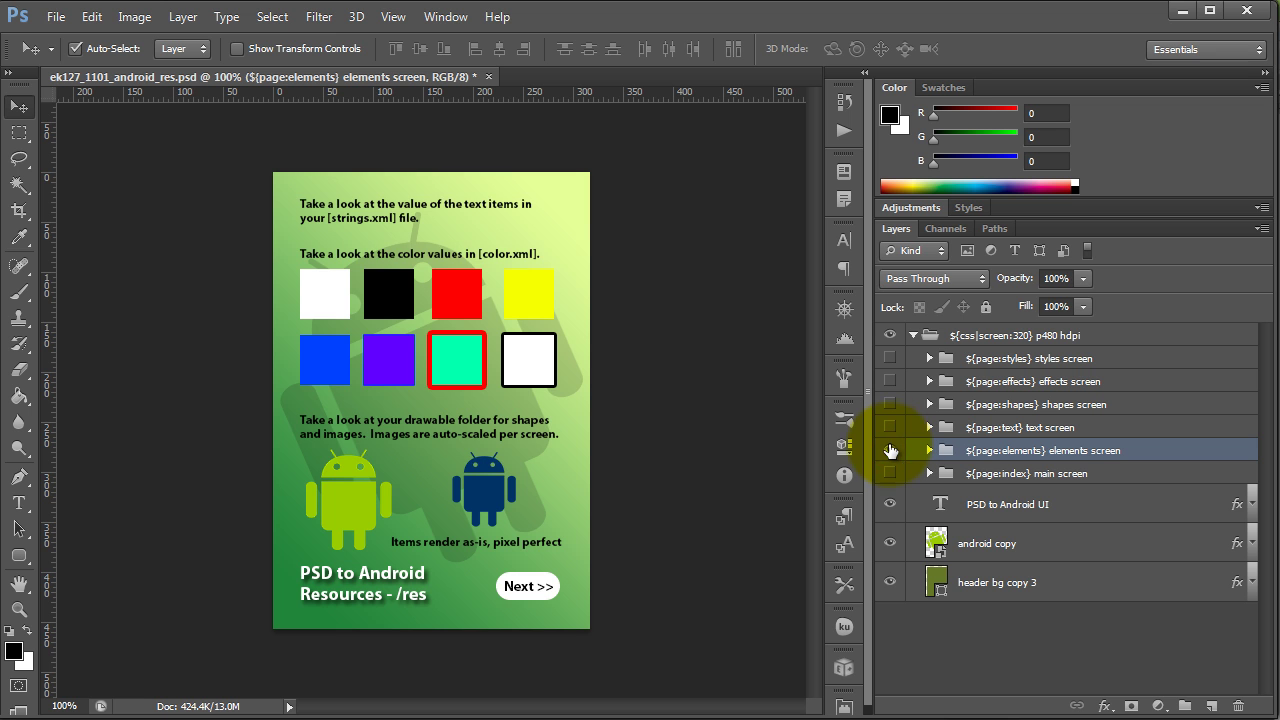
pyautogui.click(891, 450)
pyautogui.click(891, 427)
# Preview the shapes, effects and styles screens one at a time, ending with main screen shown
pyautogui.click(891, 427)
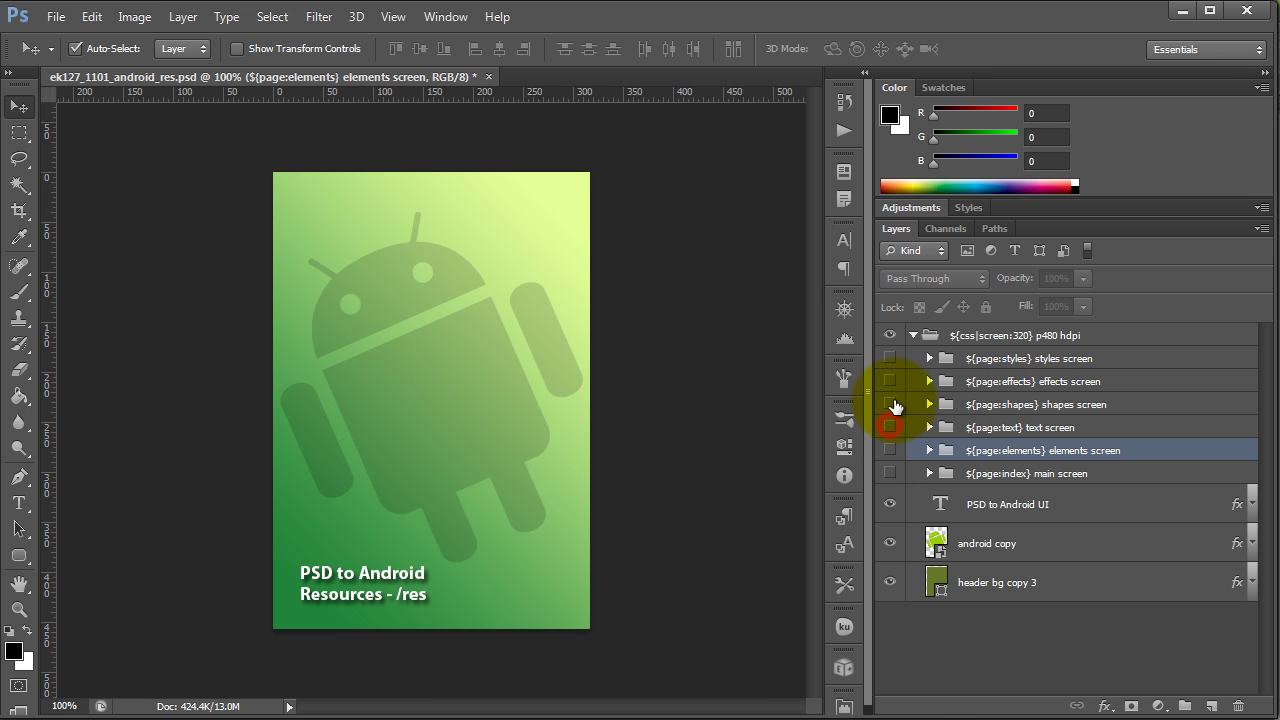
pyautogui.click(891, 404)
pyautogui.click(891, 404)
pyautogui.click(891, 381)
pyautogui.click(891, 381)
pyautogui.click(891, 358)
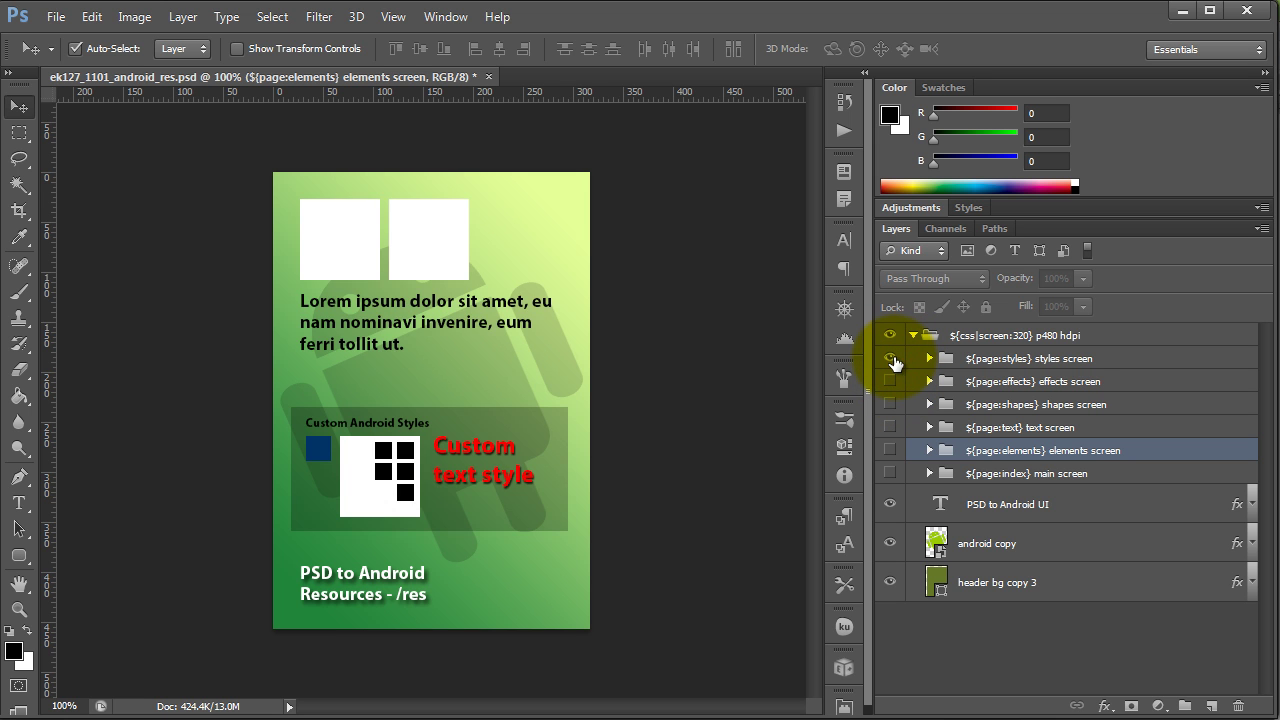
pyautogui.click(893, 360)
pyautogui.click(891, 473)
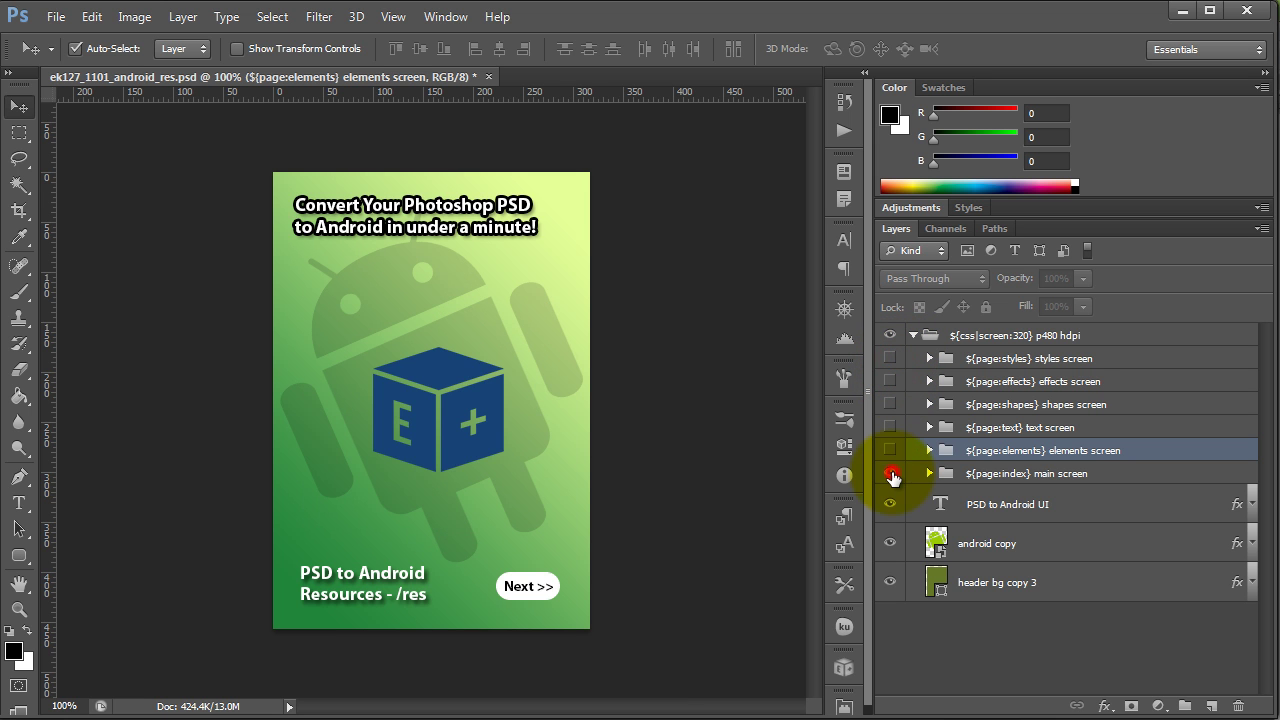
# Locate the logo icon and headline layers, then hide and collapse main screen and show elements screen
pyautogui.click(445, 372)
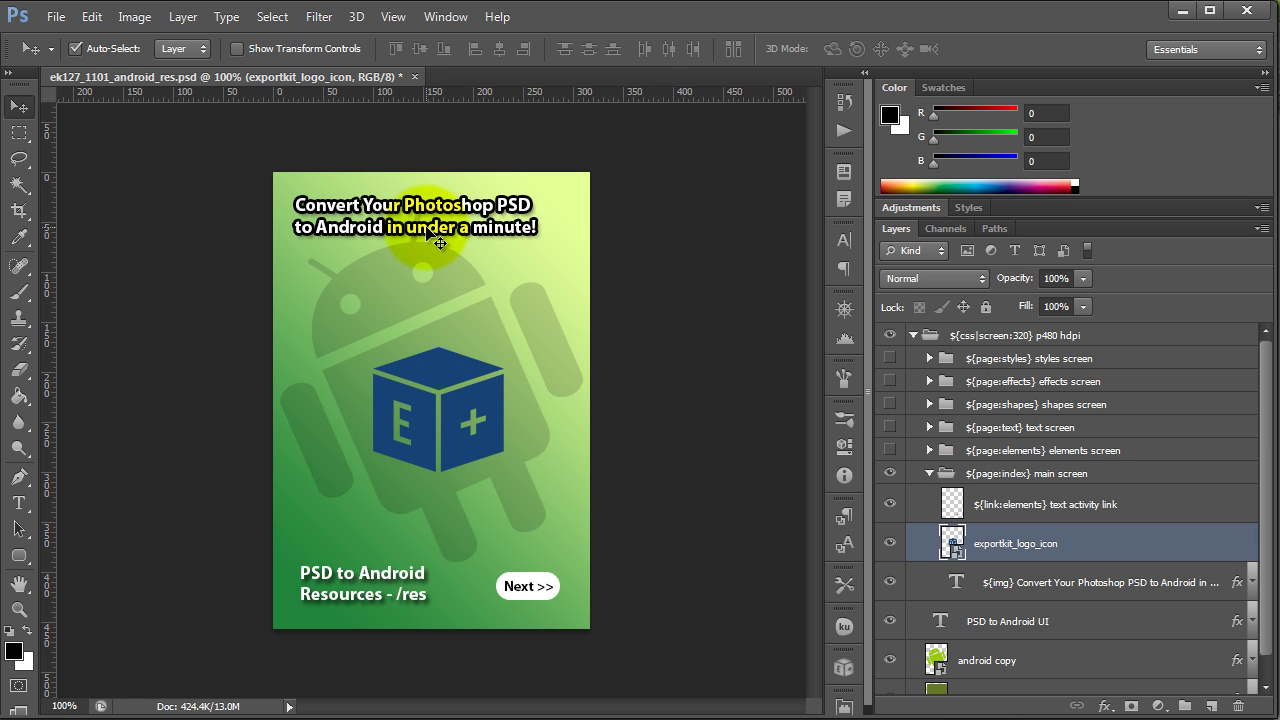
pyautogui.click(424, 236)
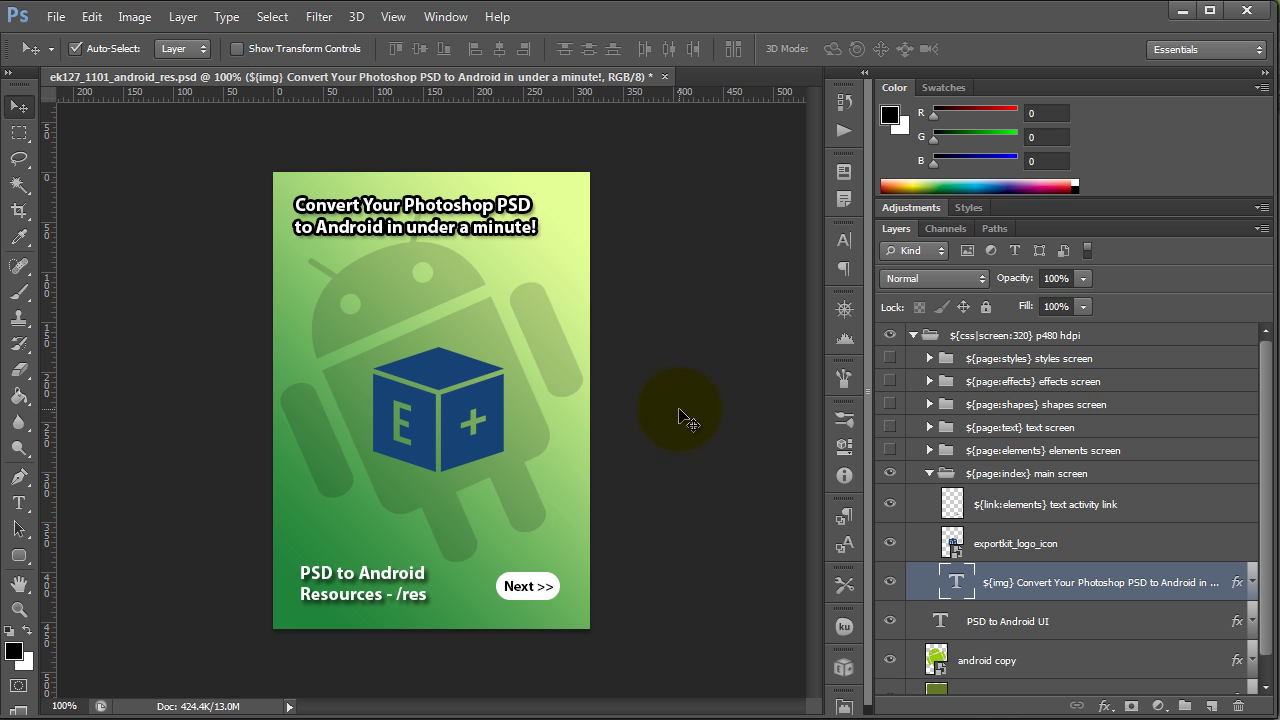
pyautogui.click(890, 474)
pyautogui.click(928, 474)
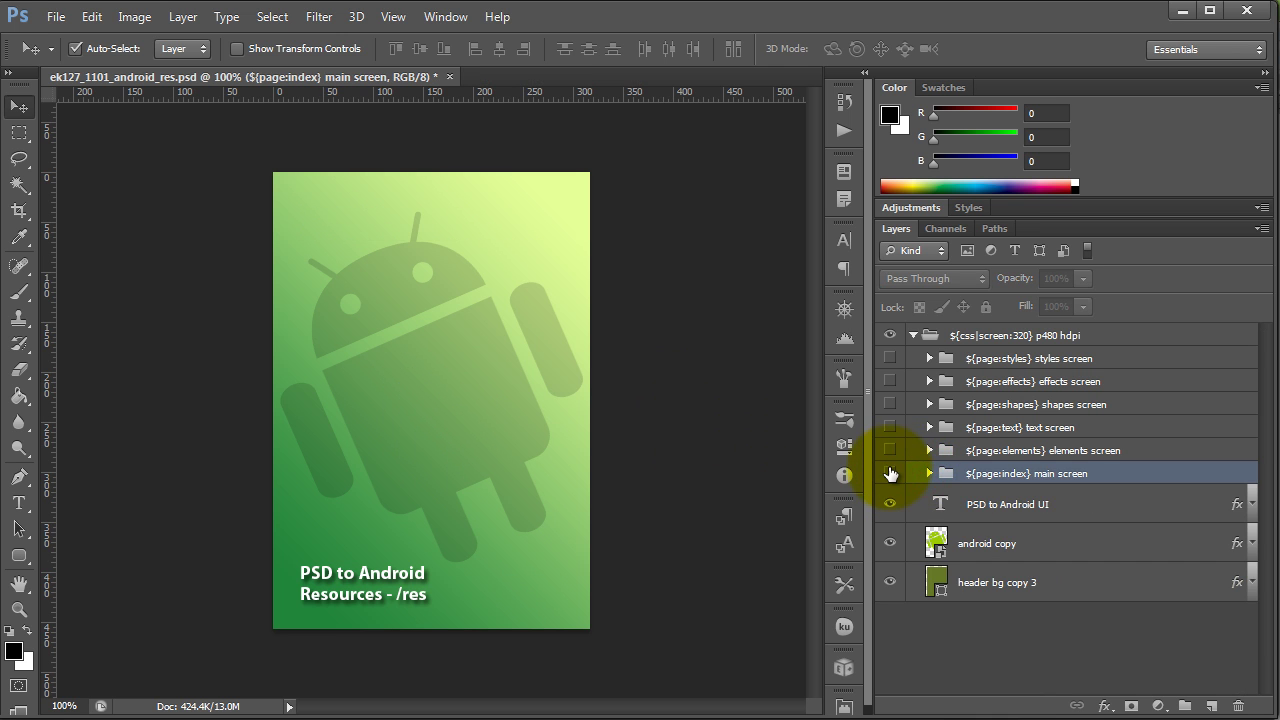
pyautogui.click(890, 450)
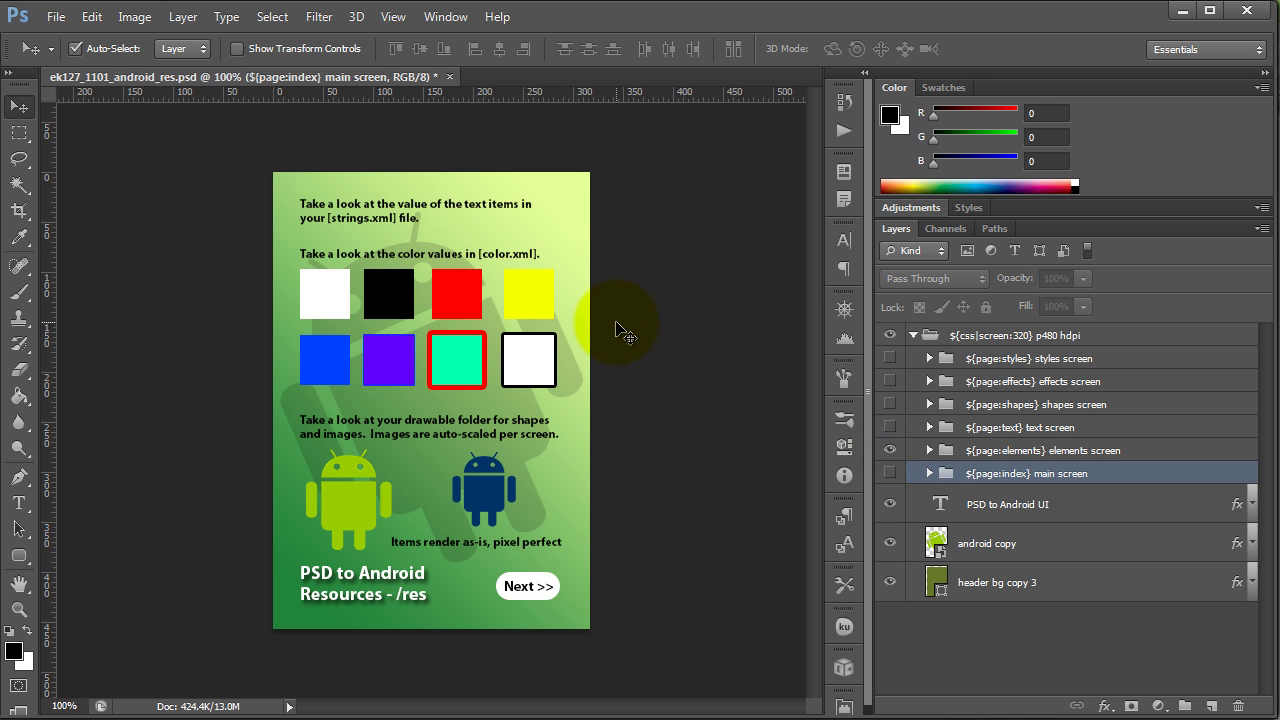
# Locate the strings.xml text and Rectangle 1 layers, collapse and hide elements screen, and show text screen
pyautogui.click(399, 217)
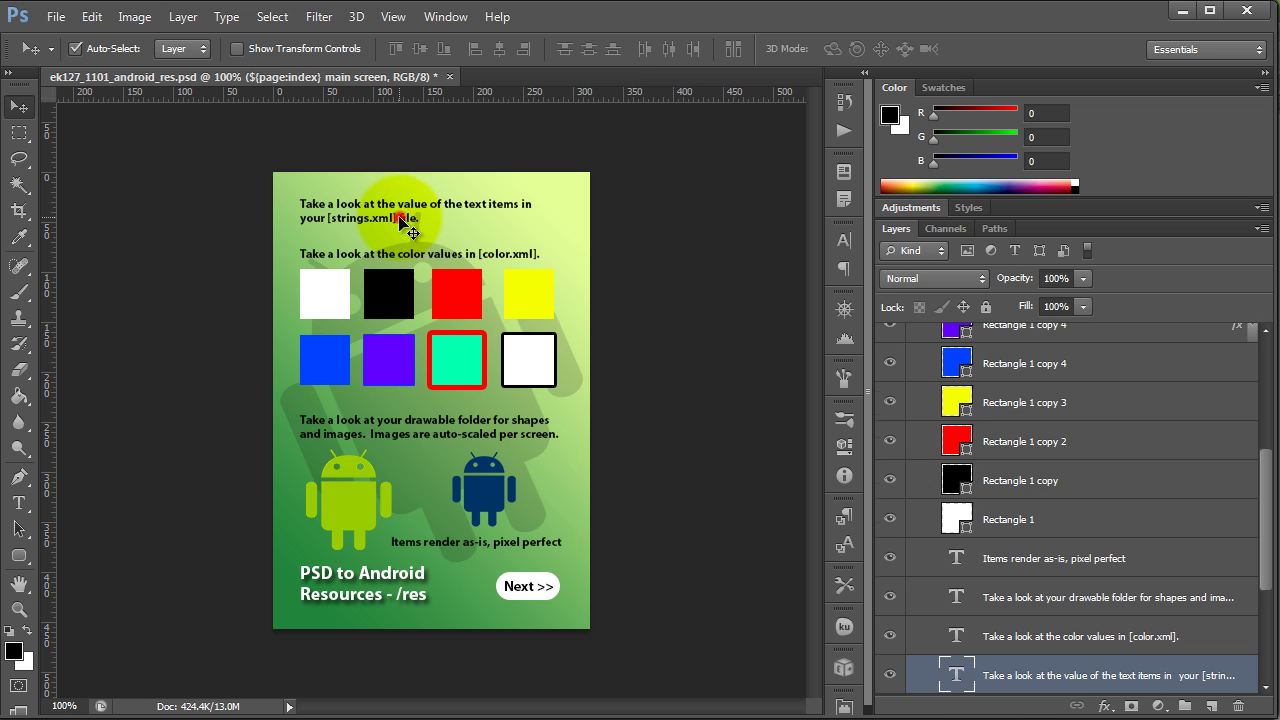
pyautogui.click(338, 300)
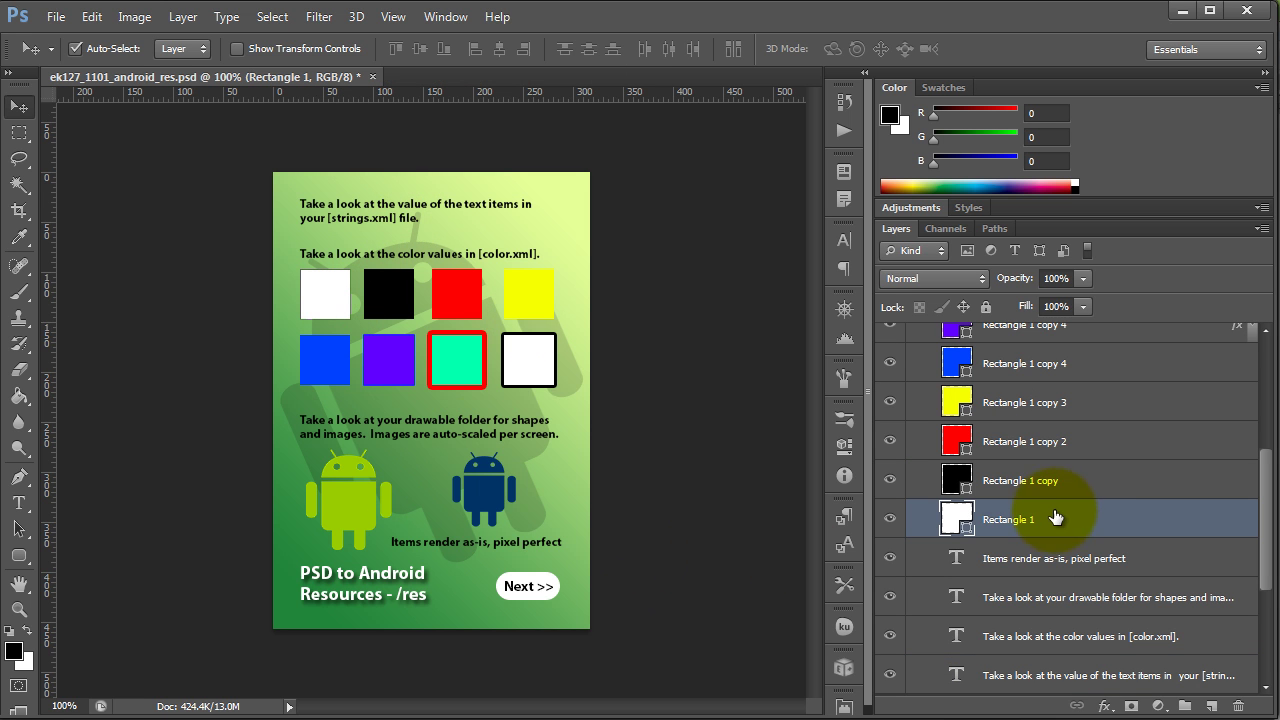
pyautogui.scroll(2, 1035, 588)
pyautogui.scroll(3, 1035, 588)
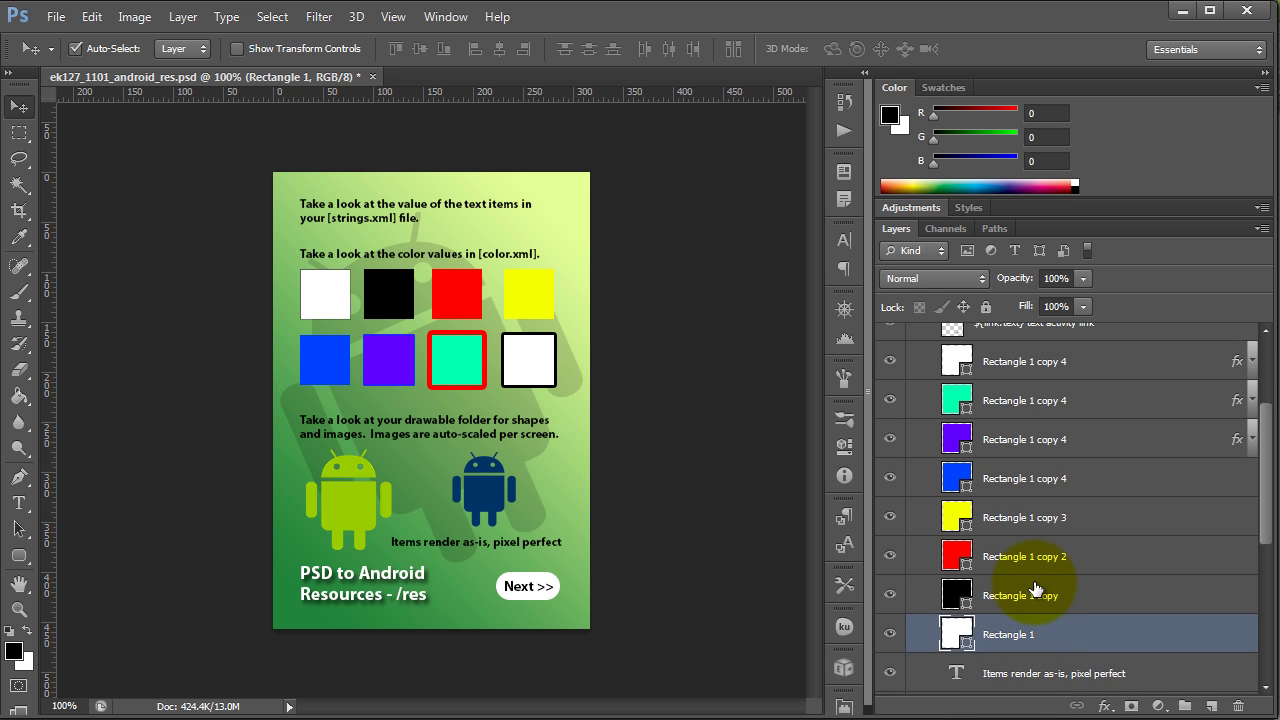
pyautogui.click(924, 370)
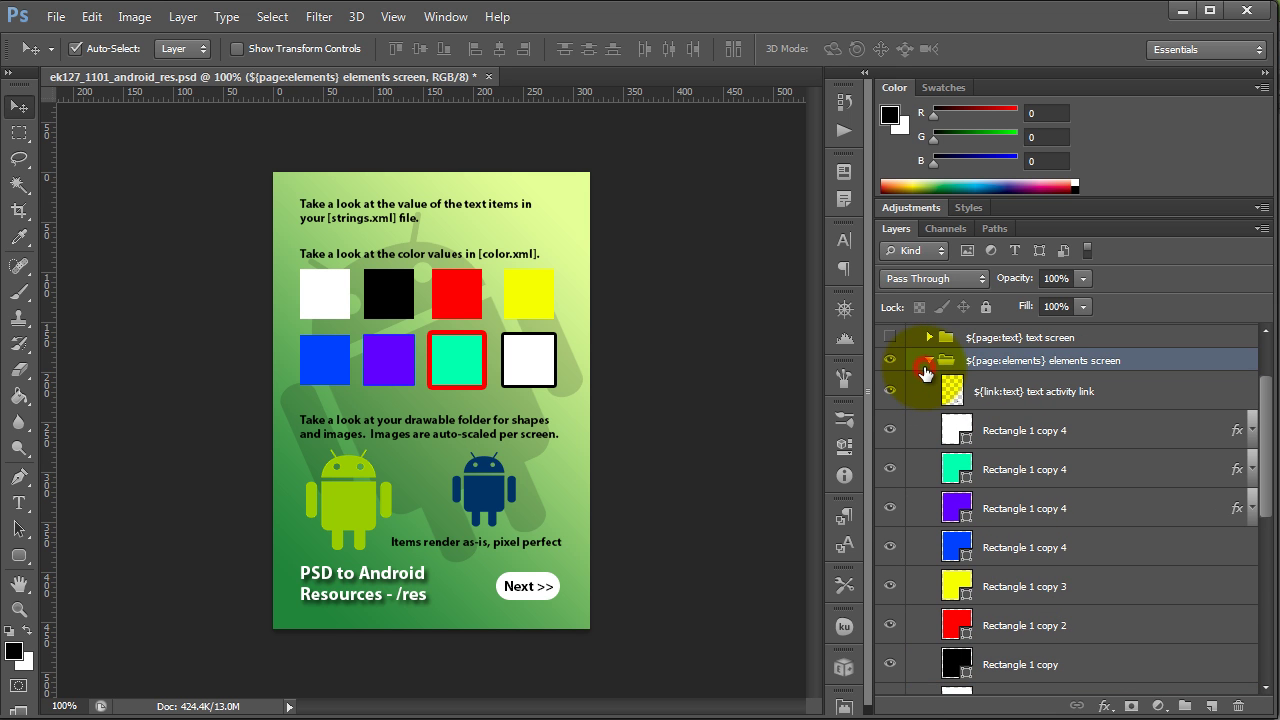
pyautogui.click(931, 360)
pyautogui.click(889, 427)
pyautogui.click(889, 450)
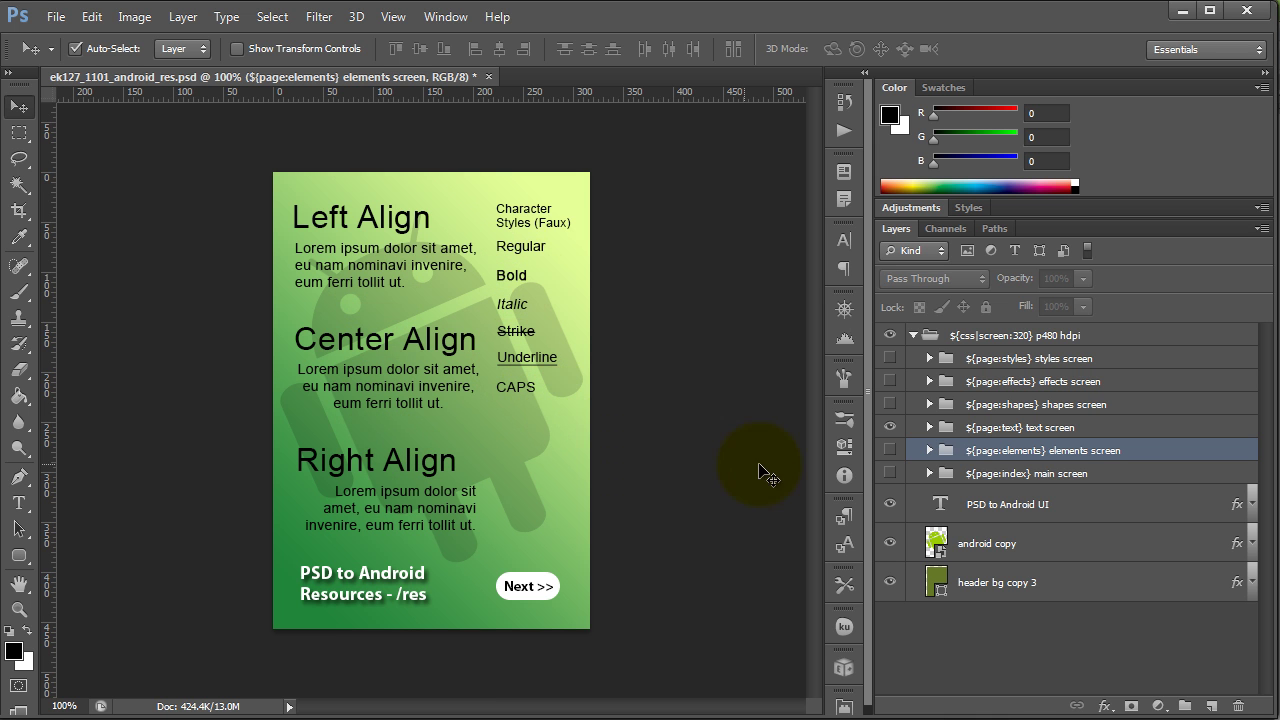
# Hide text screen, preview shapes screen, then switch to the effects screen group
pyautogui.click(889, 427)
pyautogui.click(889, 404)
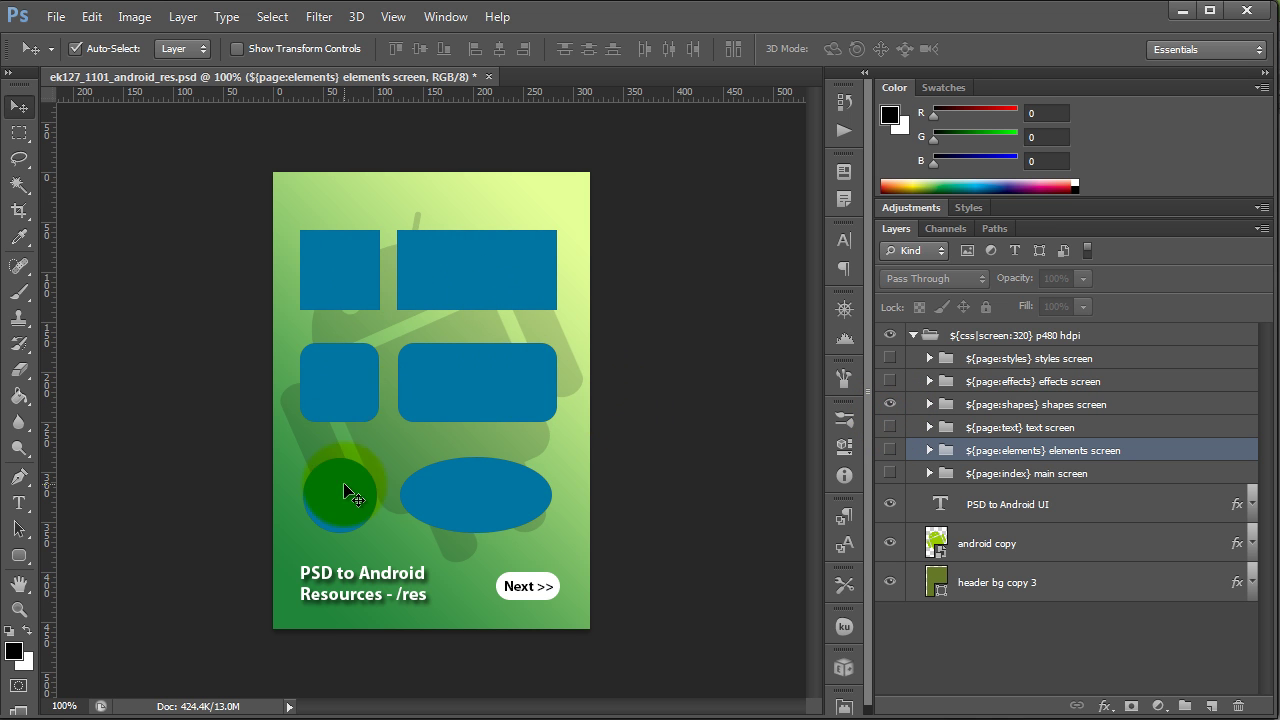
pyautogui.click(889, 404)
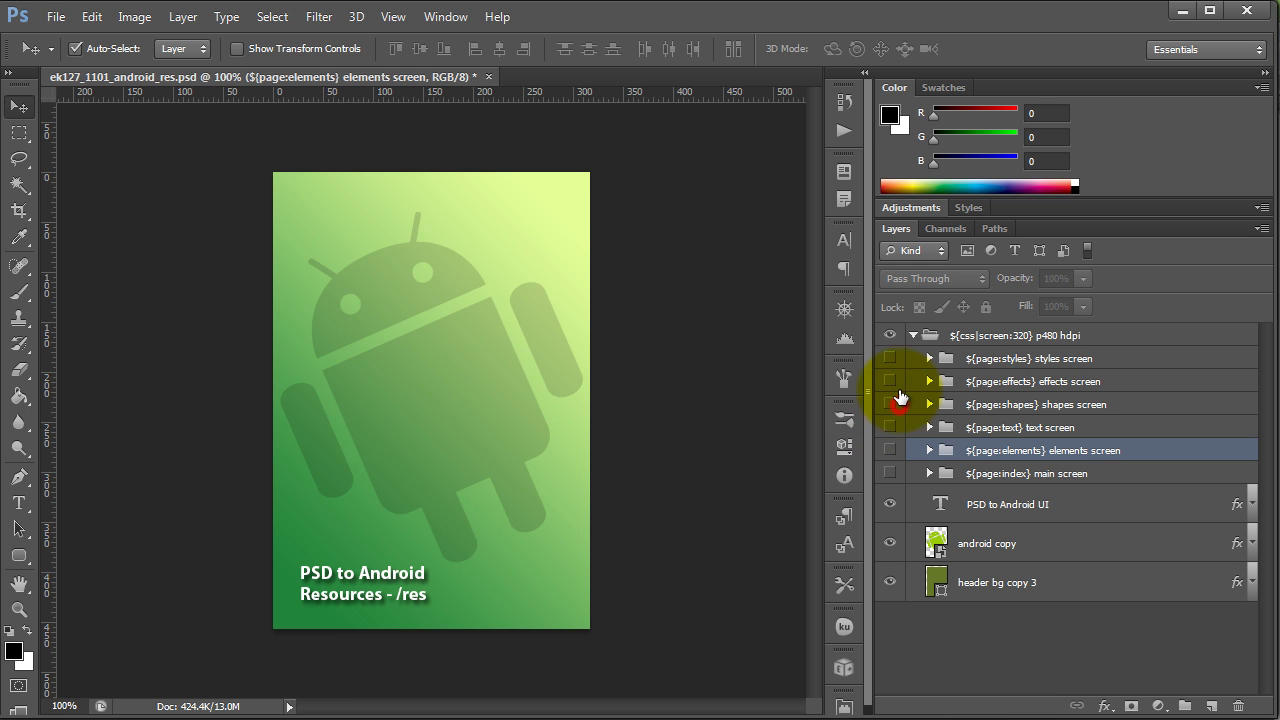
pyautogui.click(889, 381)
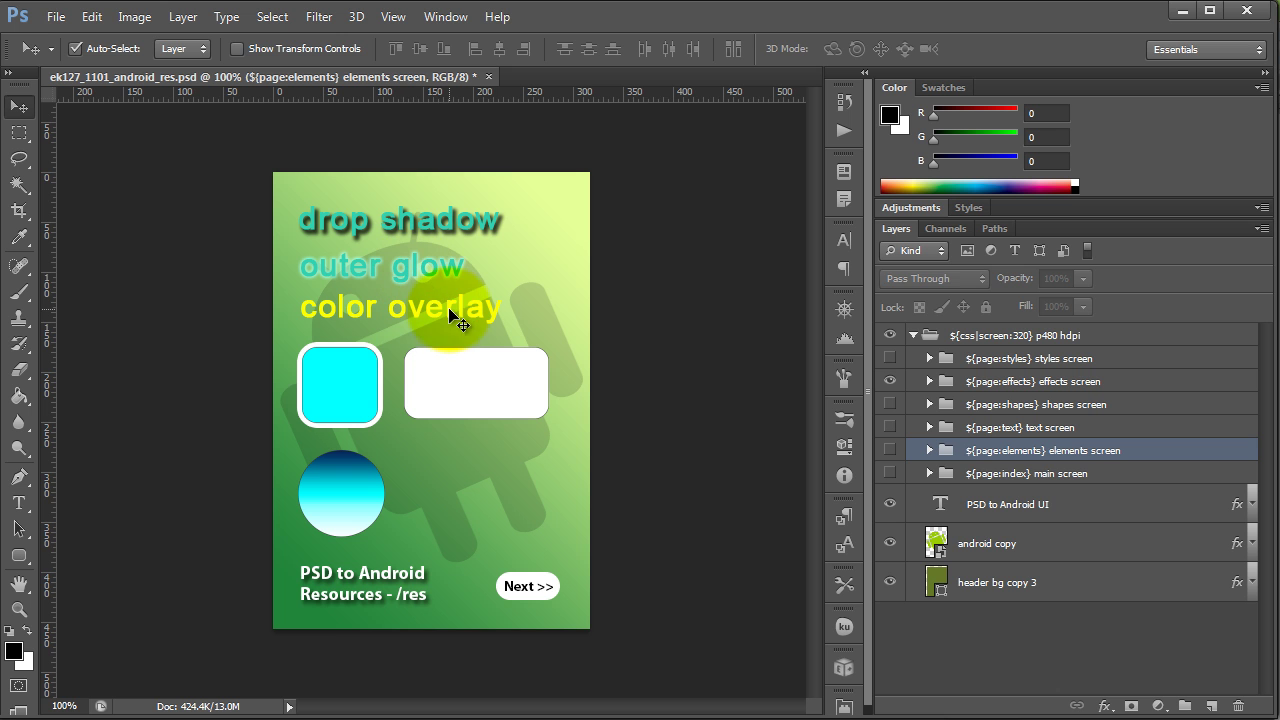
# Swap effects screen for styles screen and expand its group by auto-selecting the boxes icon
pyautogui.click(365, 393)
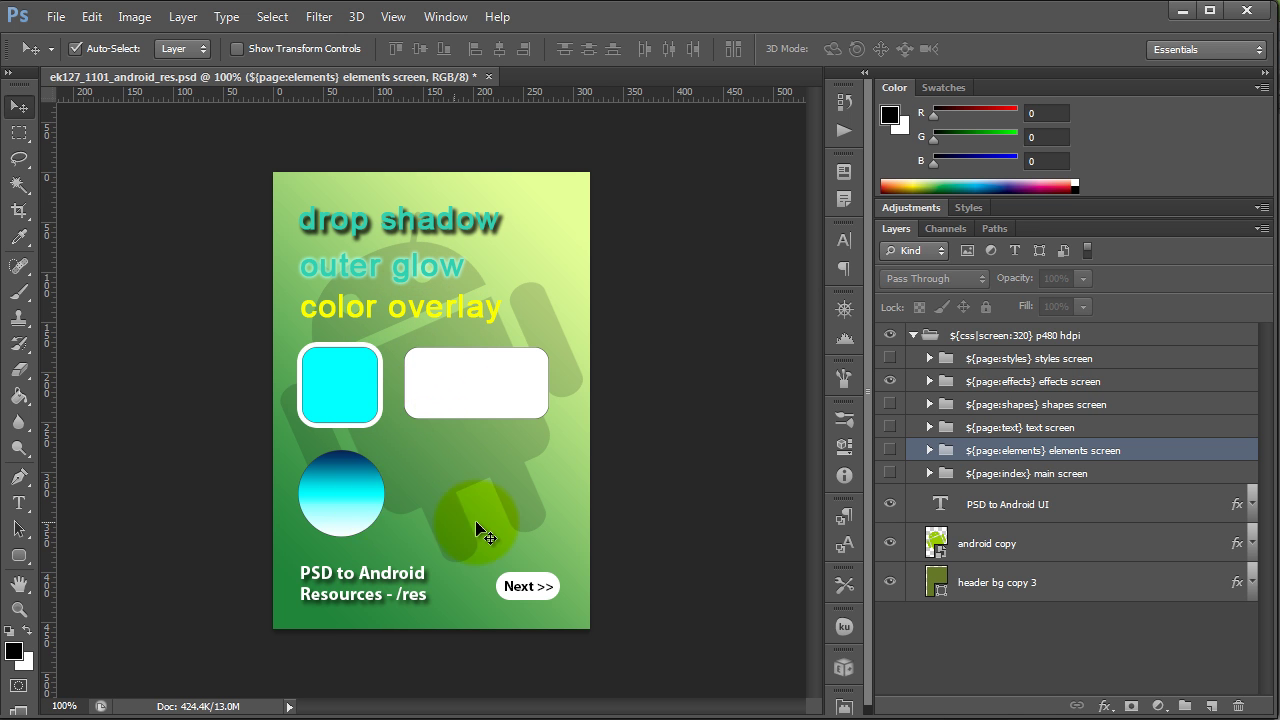
pyautogui.click(889, 381)
pyautogui.click(889, 358)
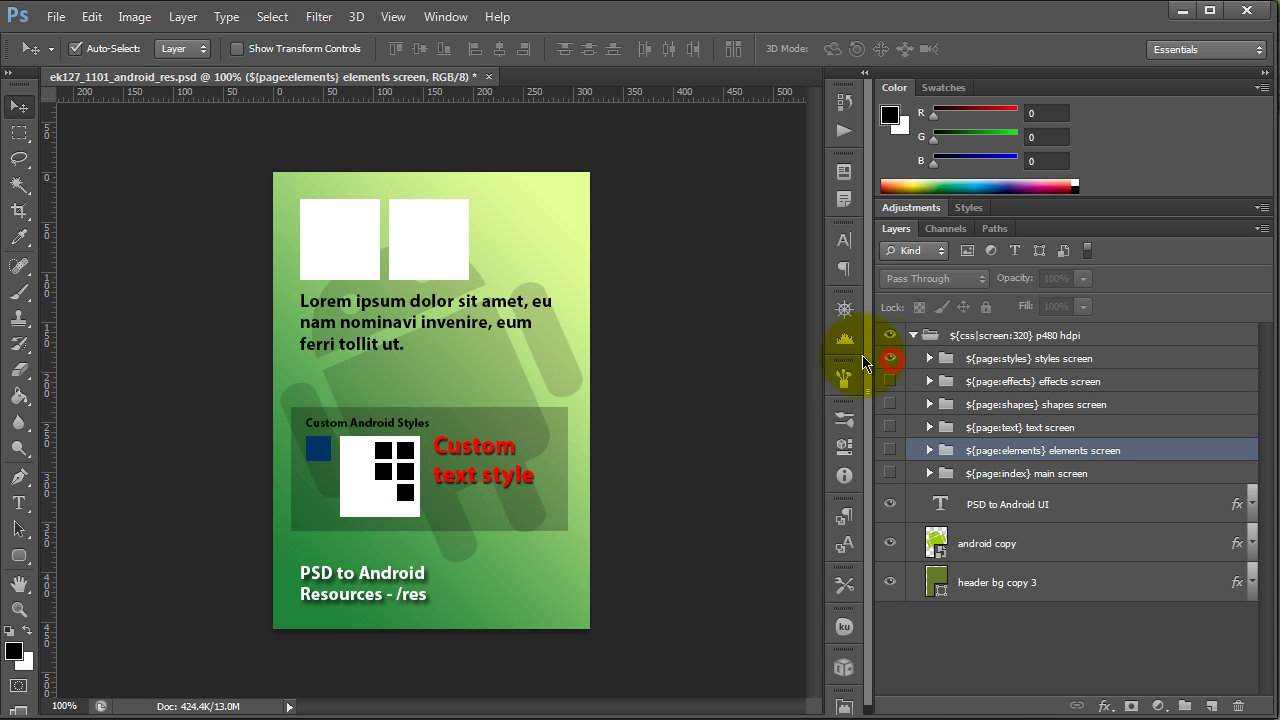
pyautogui.click(416, 345)
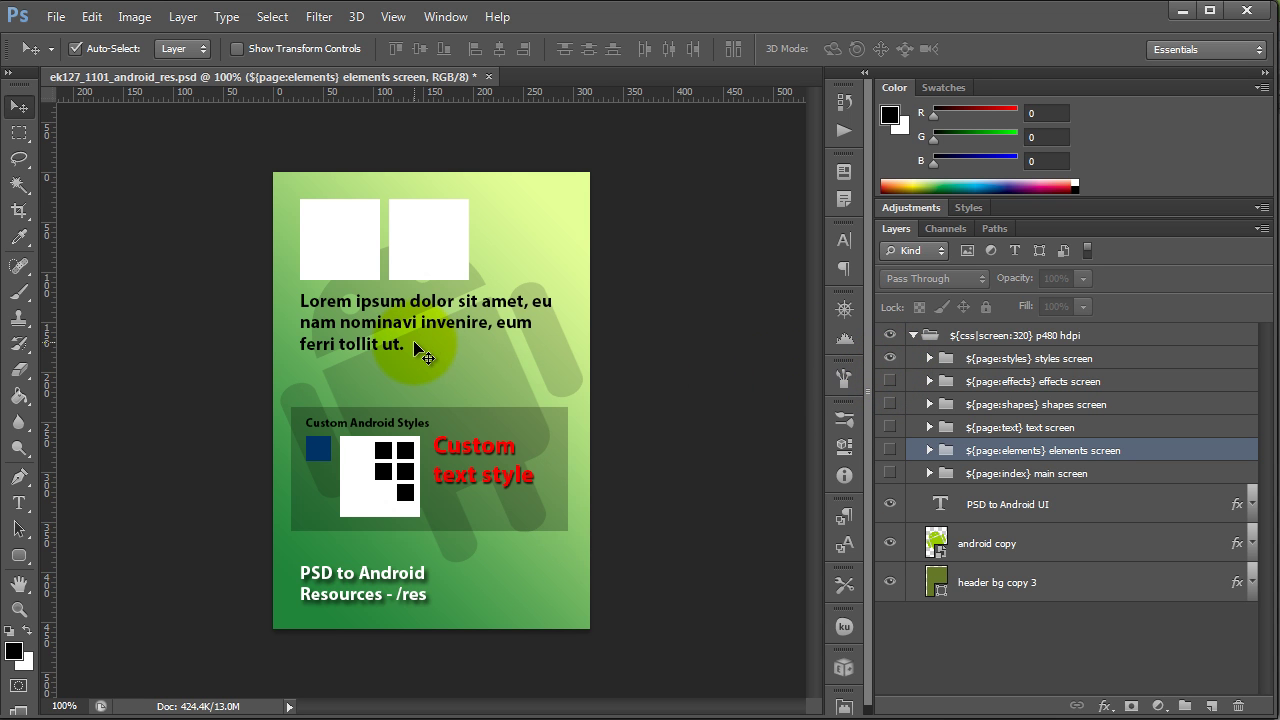
pyautogui.click(385, 463)
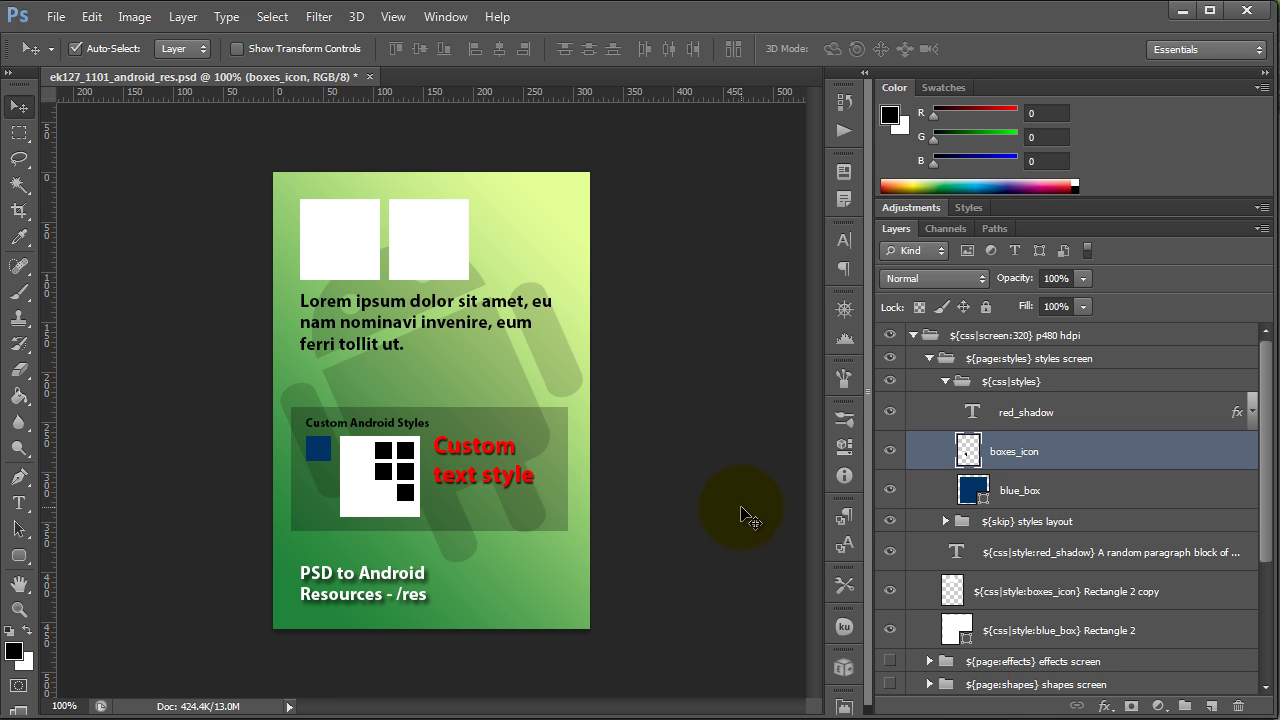
# Select the white square's Rectangle 2 layer, then collapse the ${css|styles} and styles screen groups
pyautogui.click(348, 242)
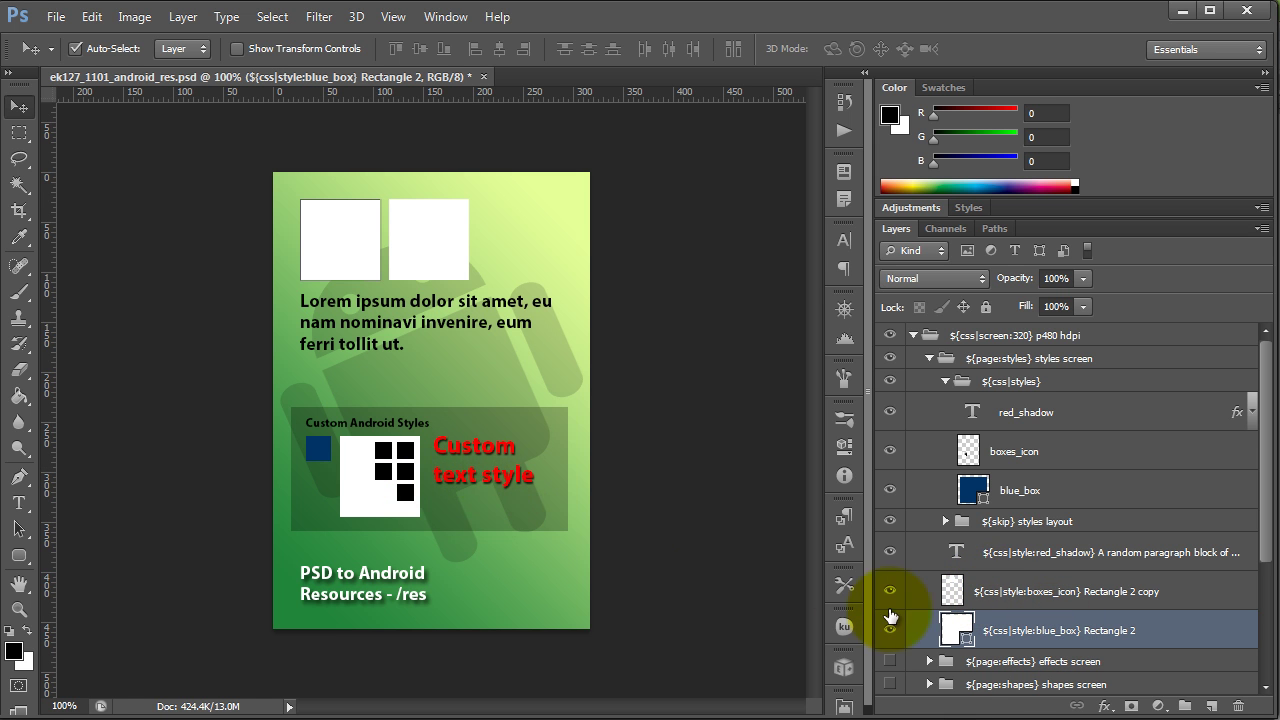
pyautogui.click(945, 381)
pyautogui.click(929, 358)
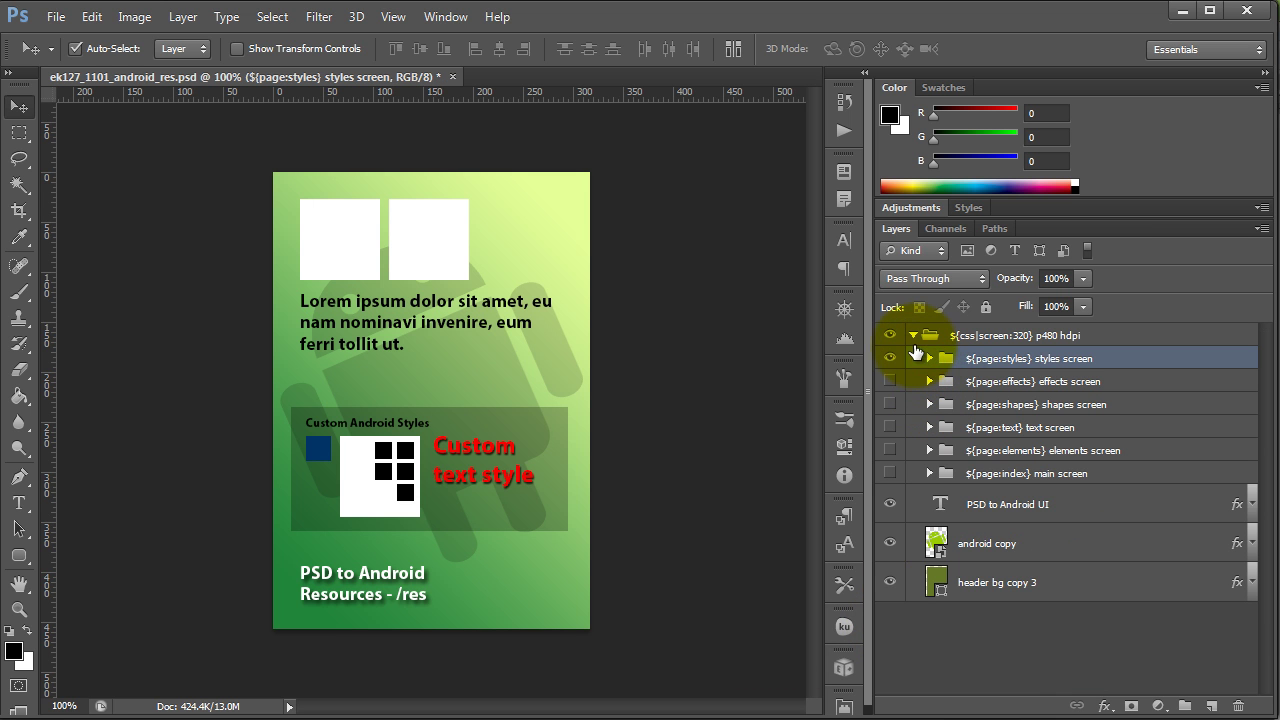
# Make all six screen groups visible and start Export Kit in trial mode
pyautogui.moveTo(890, 381); pyautogui.dragTo(892, 478)
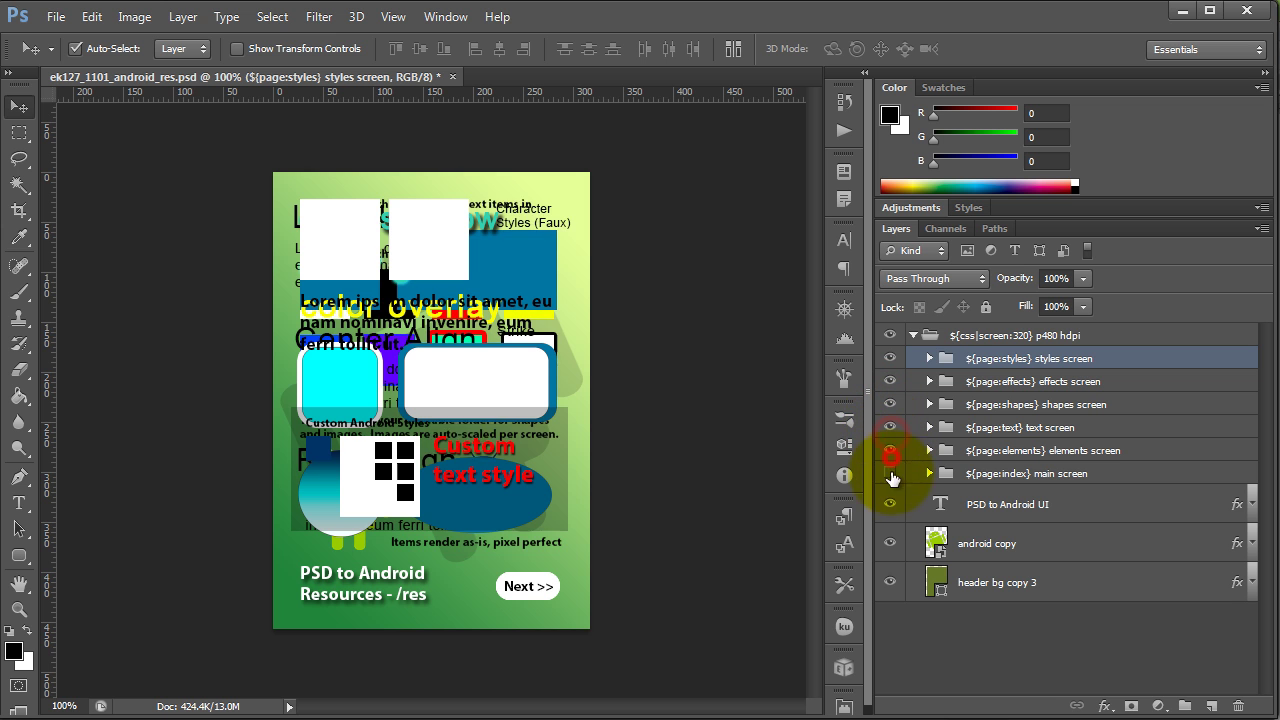
pyautogui.click(890, 503)
pyautogui.click(845, 666)
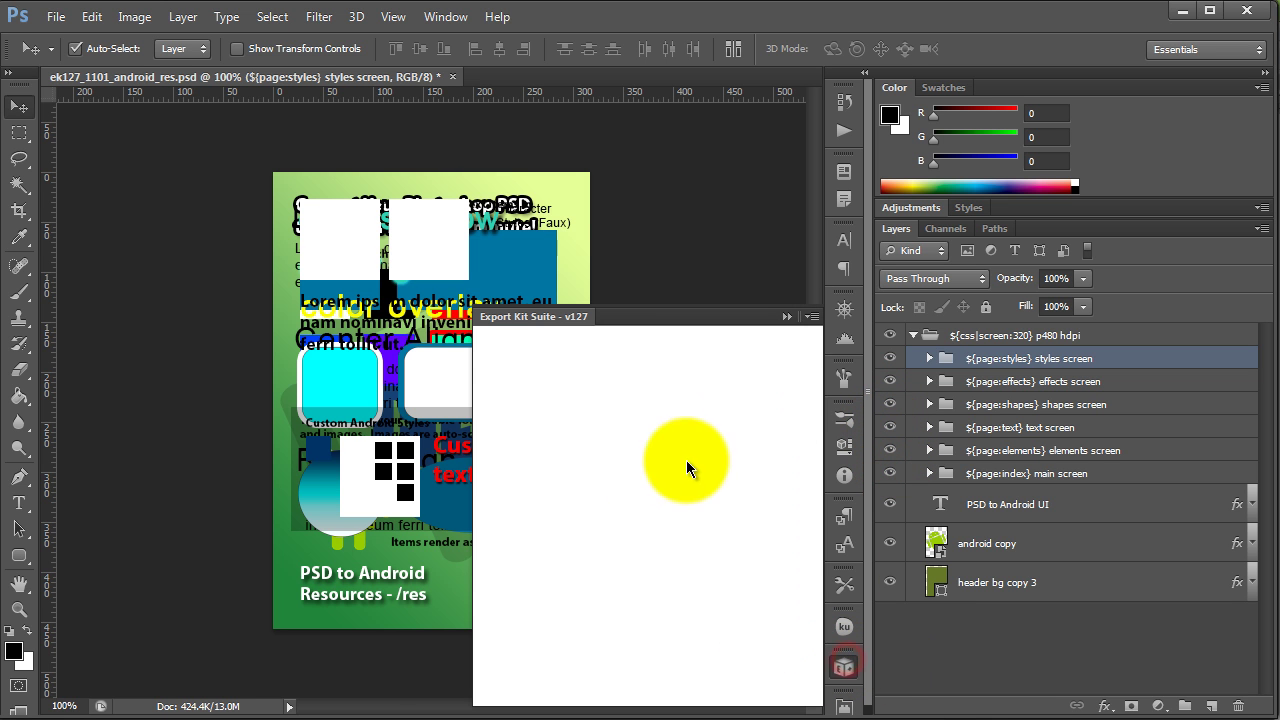
pyautogui.click(679, 688)
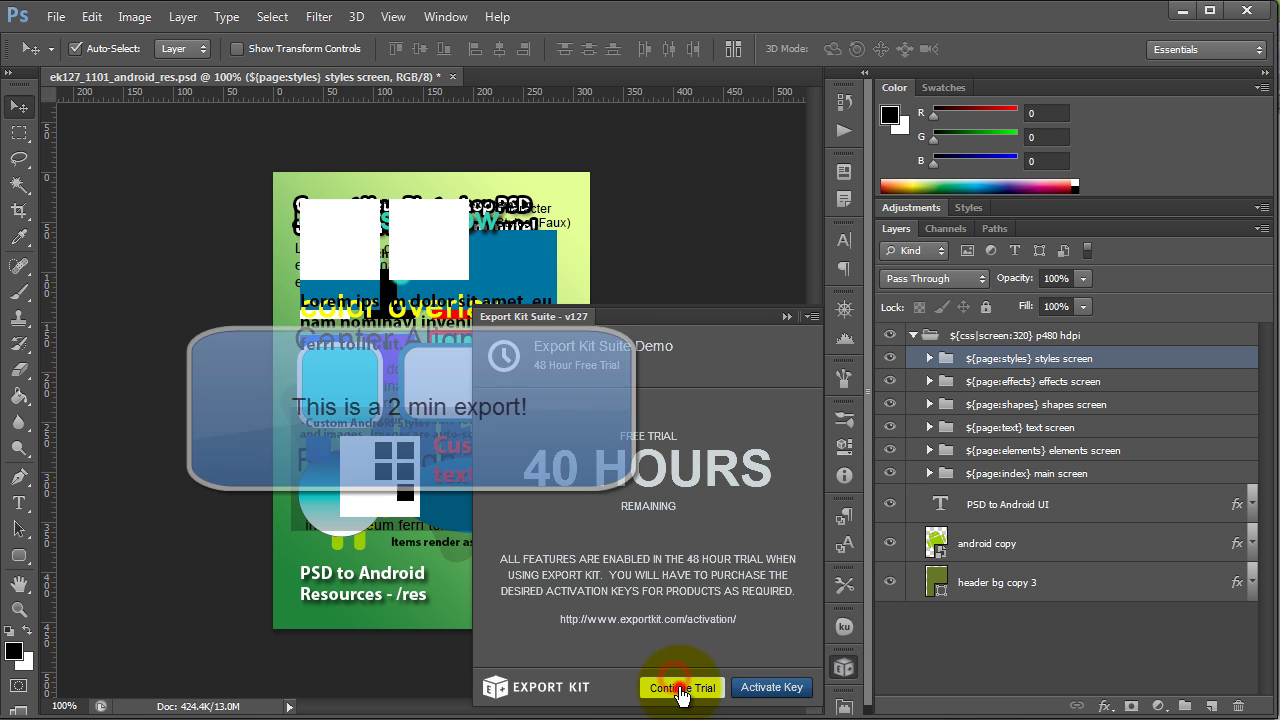
# Set the Export Kit export type to Android UI and export the document
pyautogui.click(749, 329)
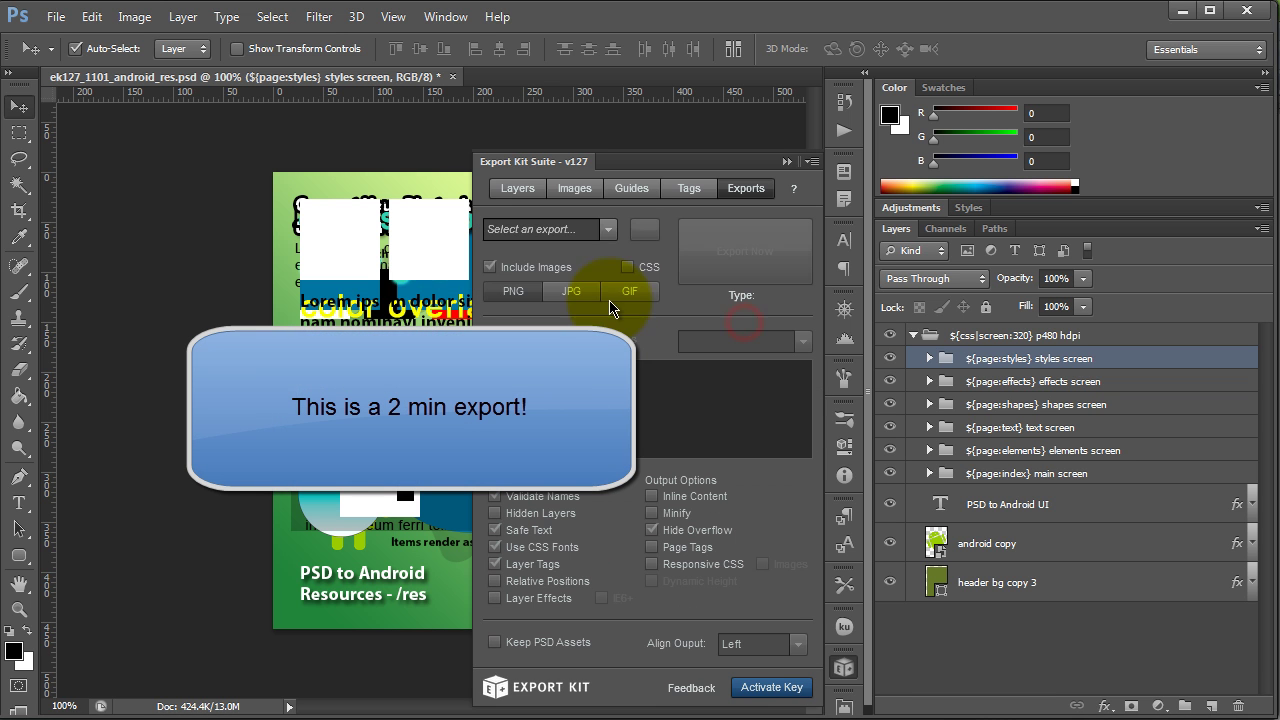
pyautogui.click(609, 236)
pyautogui.scroll(-3, 608, 277)
pyautogui.click(539, 312)
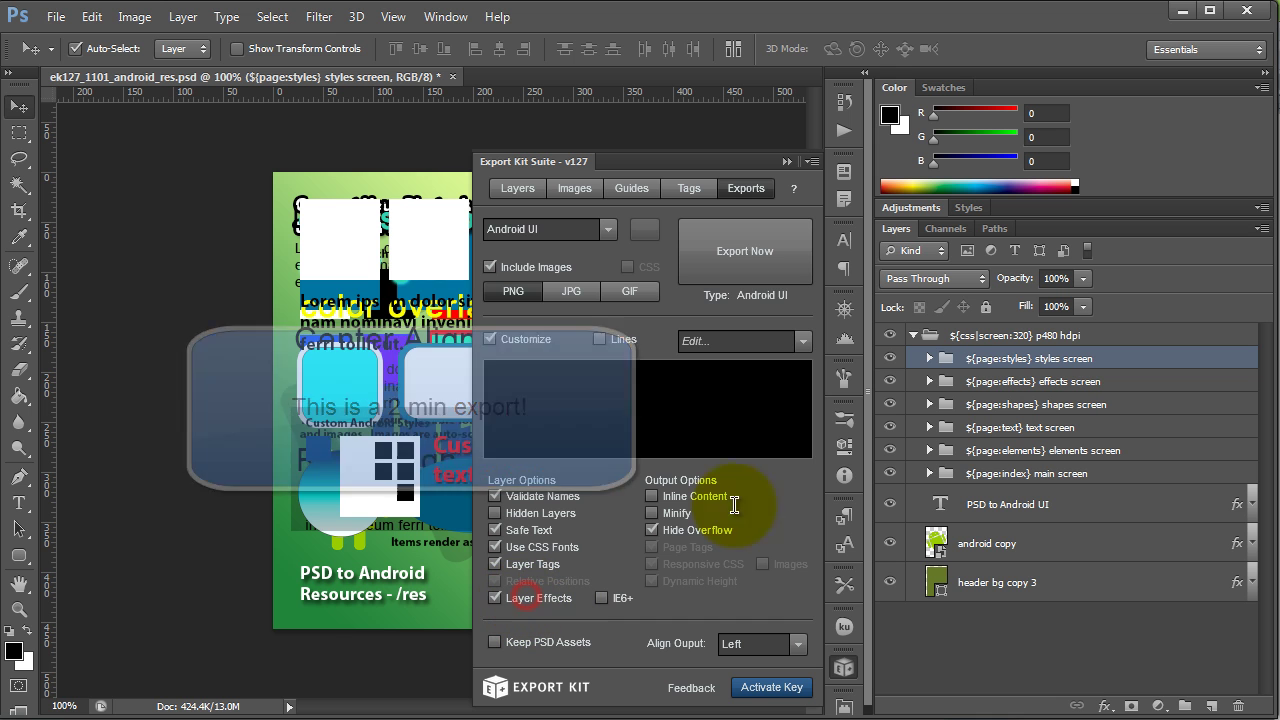
pyautogui.click(763, 260)
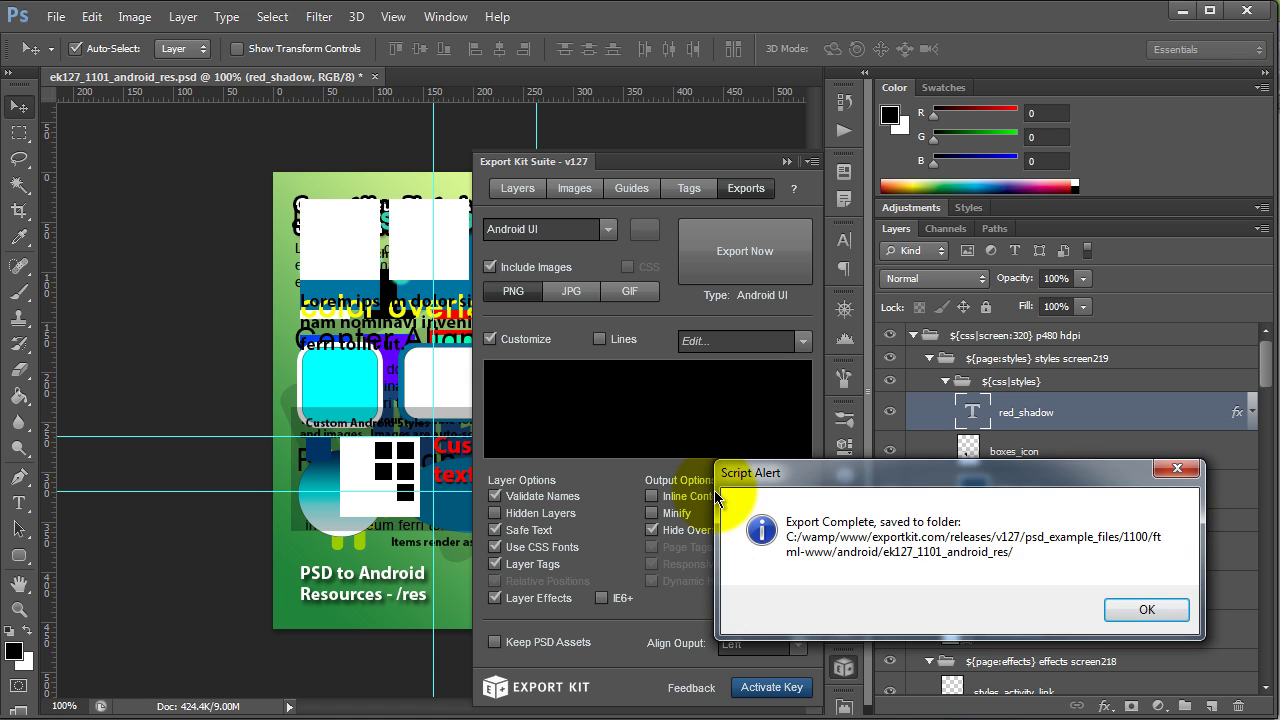
# Dismiss the 'Export Complete' script alert
pyautogui.click(1163, 610)
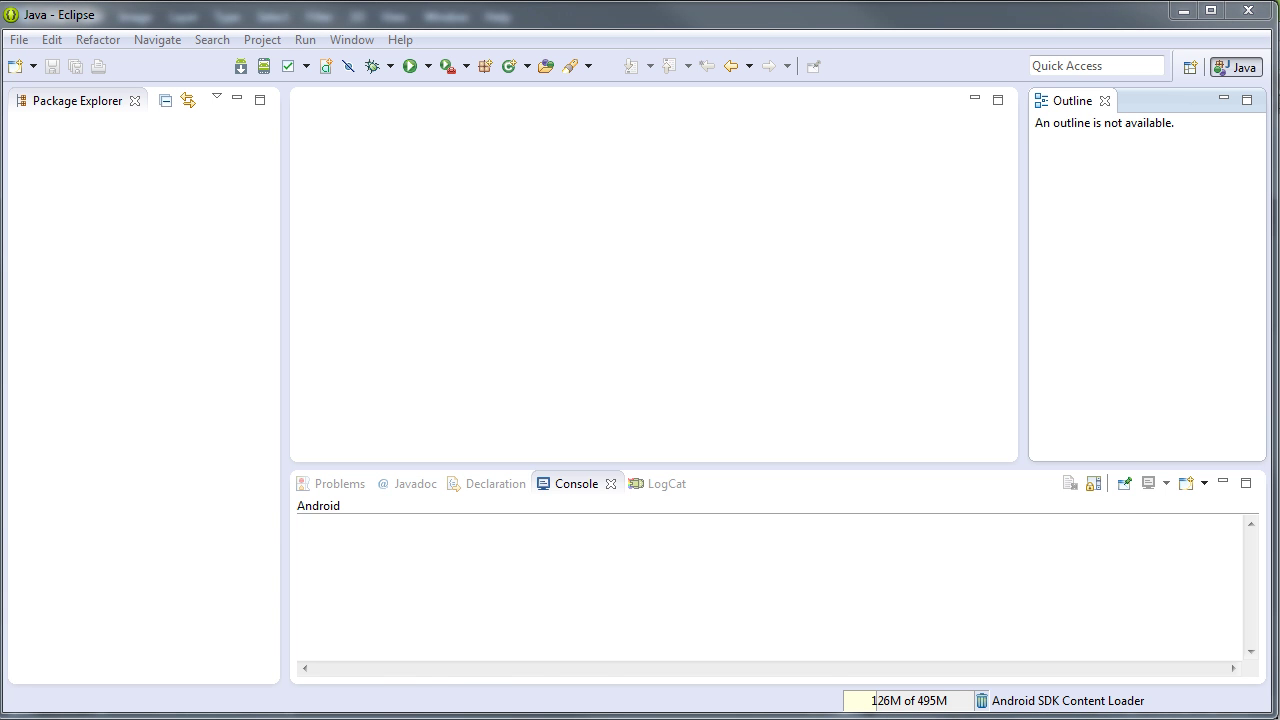
# Copy the path of the exported ftml-www android folder from Explorer
pyautogui.hotkey('alt', 'Tab')
pyautogui.doubleClick(509, 251)
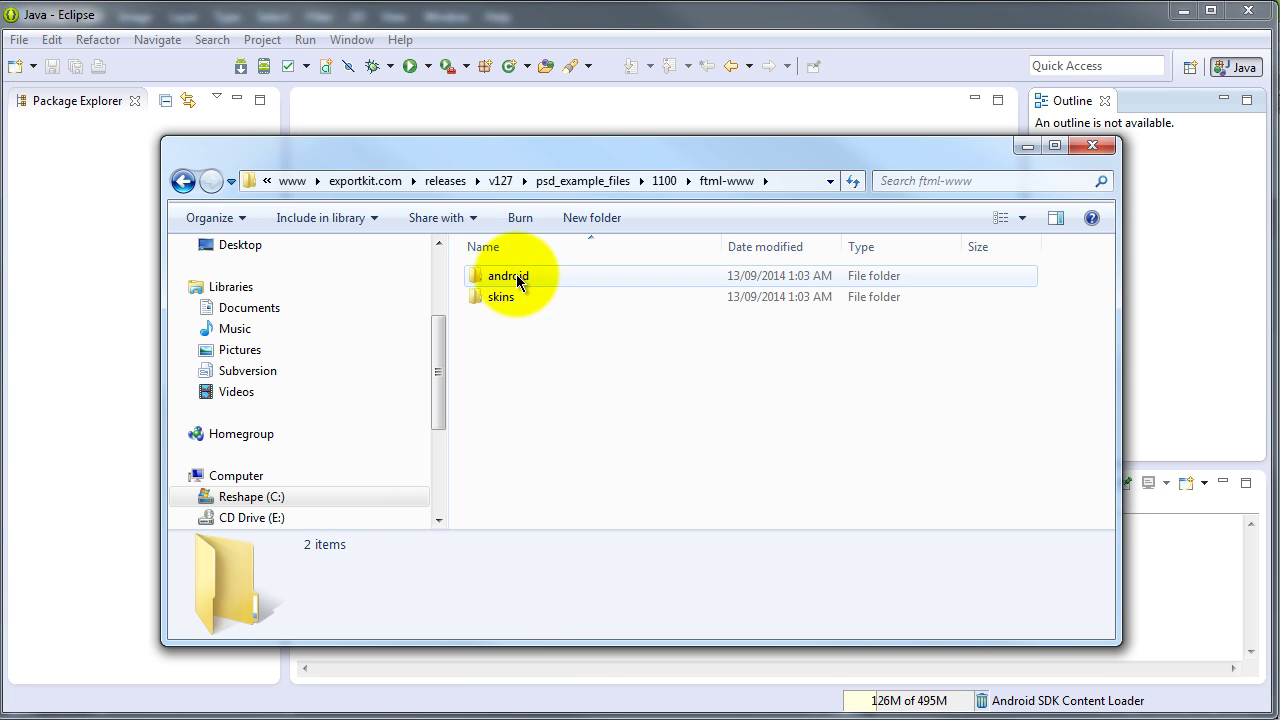
pyautogui.doubleClick(536, 277)
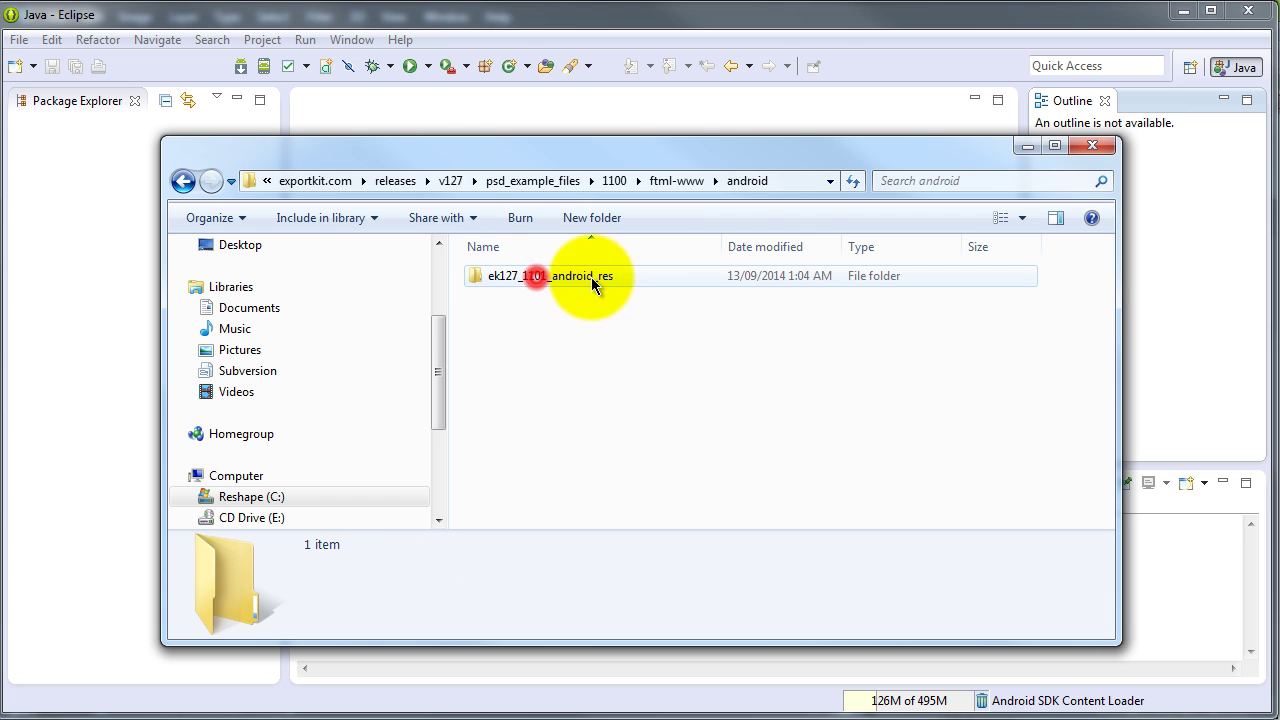
pyautogui.click(768, 181)
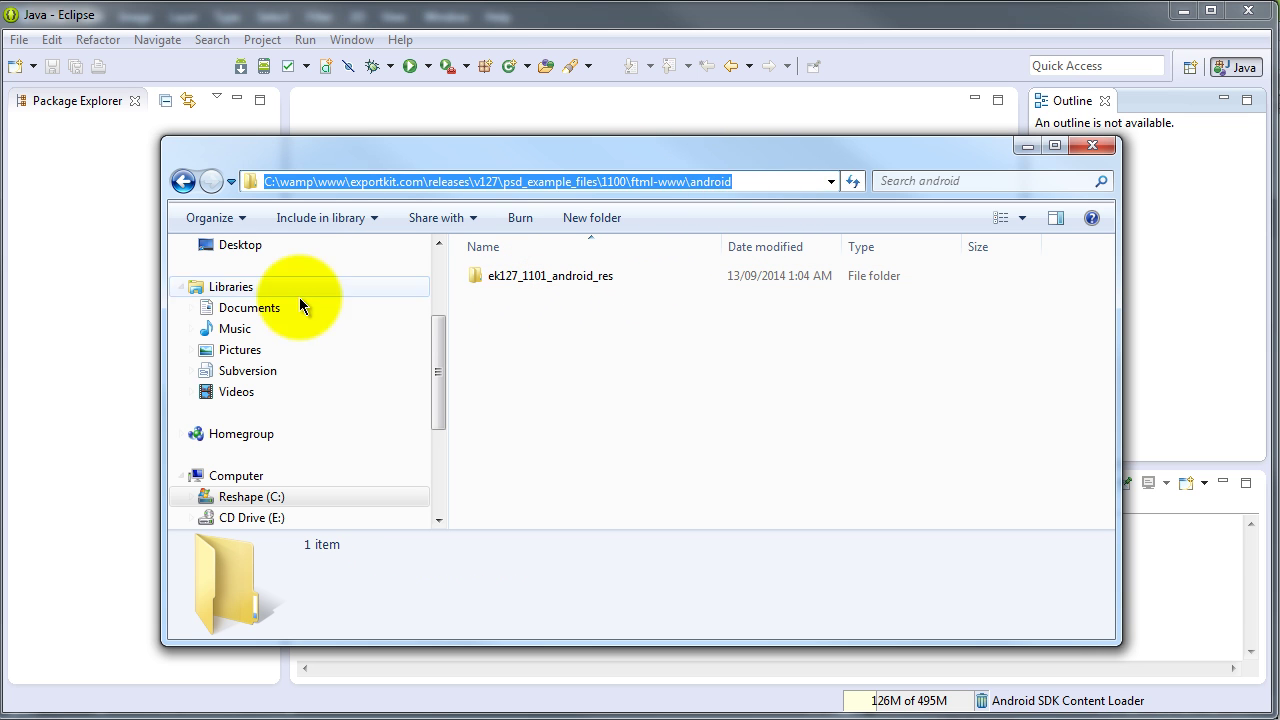
pyautogui.click(85, 231)
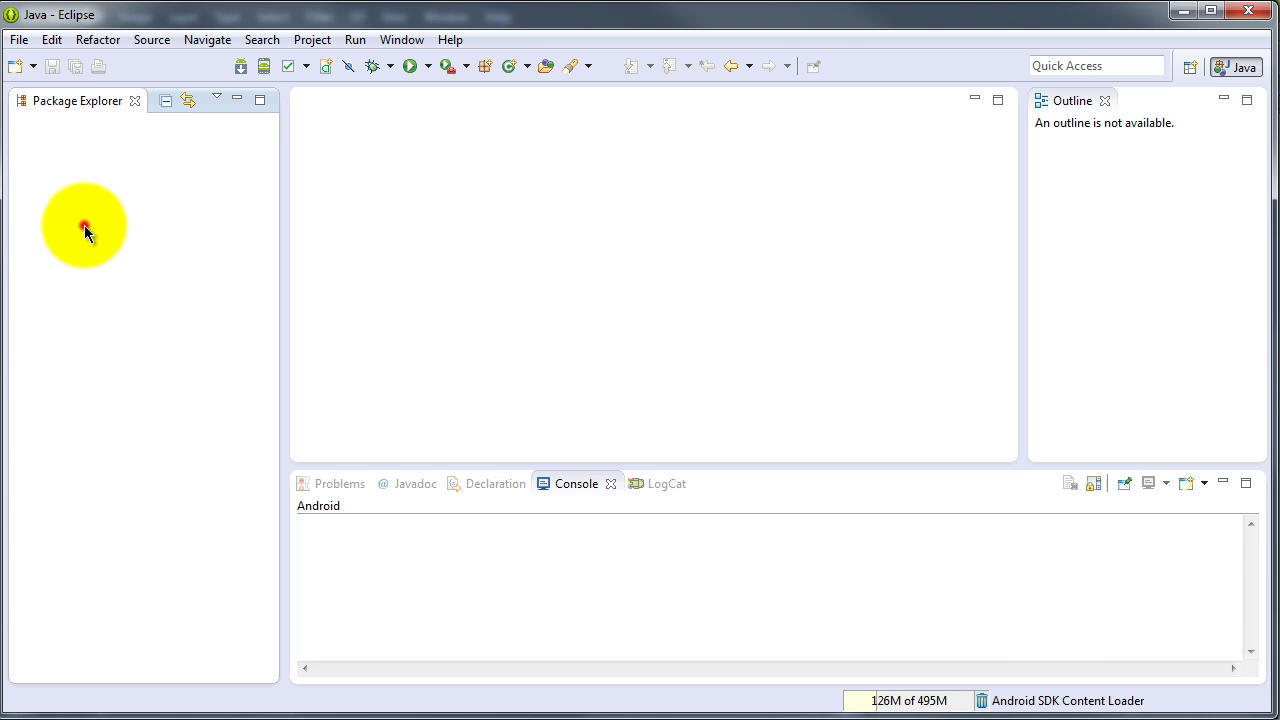
# Import the android folder into Eclipse as the existing project ek127_1101_android_res
pyautogui.rightClick(79, 167)
pyautogui.click(160, 338)
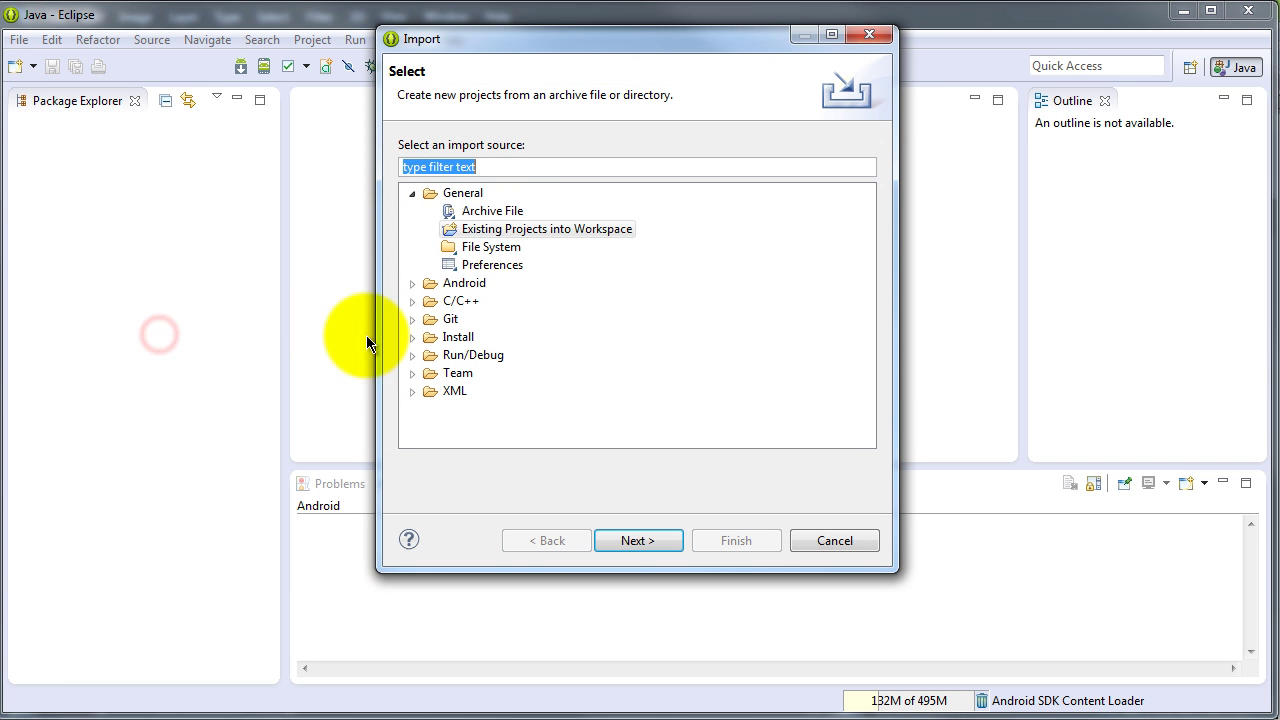
pyautogui.click(486, 232)
pyautogui.click(632, 538)
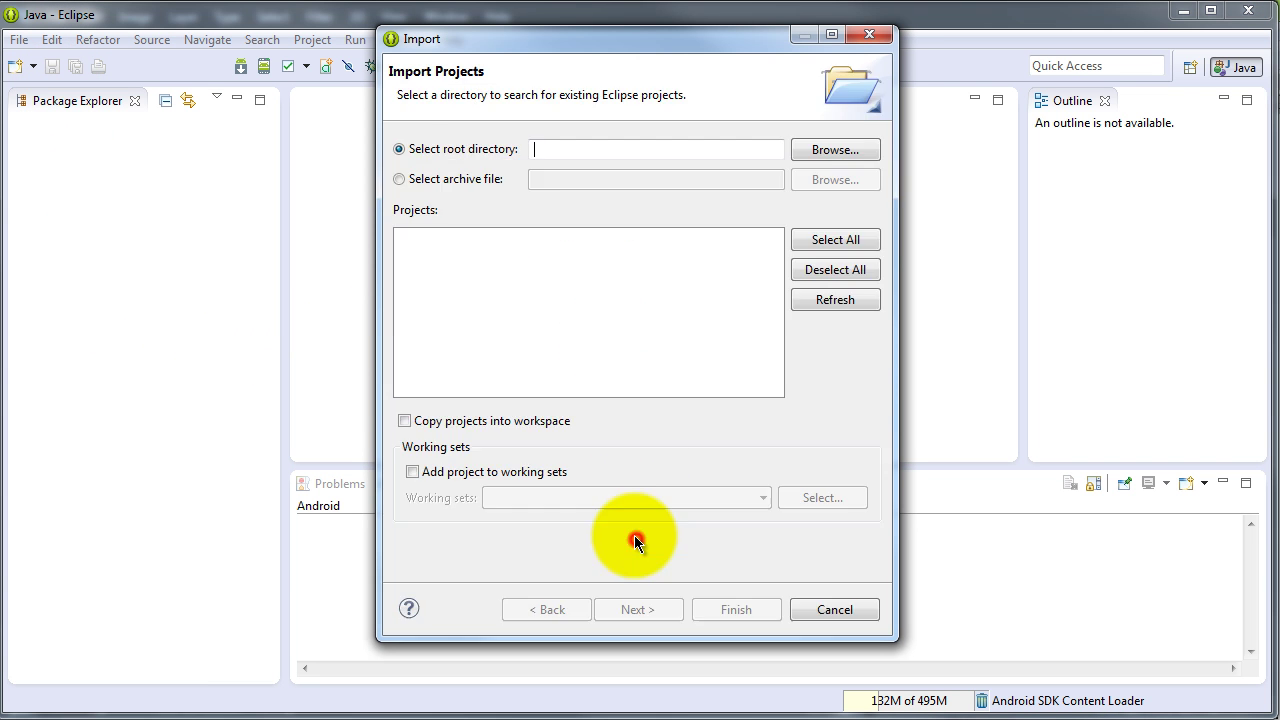
pyautogui.click(645, 151)
pyautogui.hotkey('ctrl', 'v')
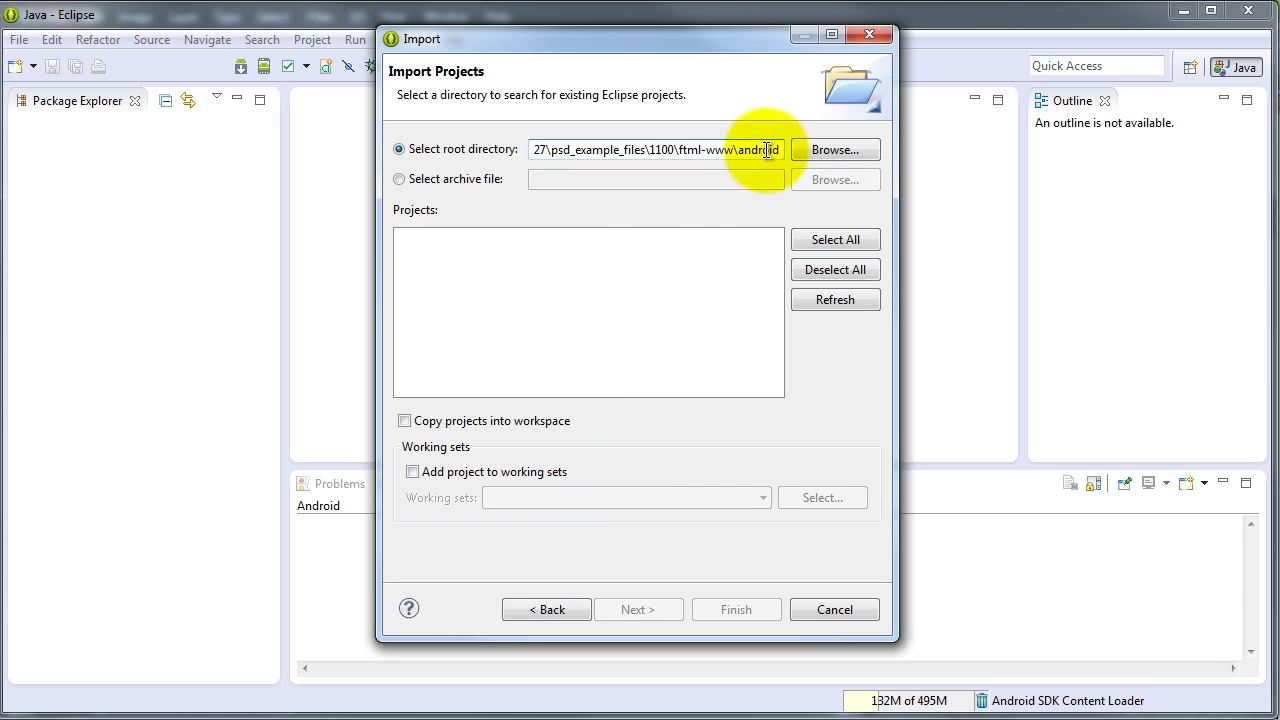
pyautogui.click(607, 347)
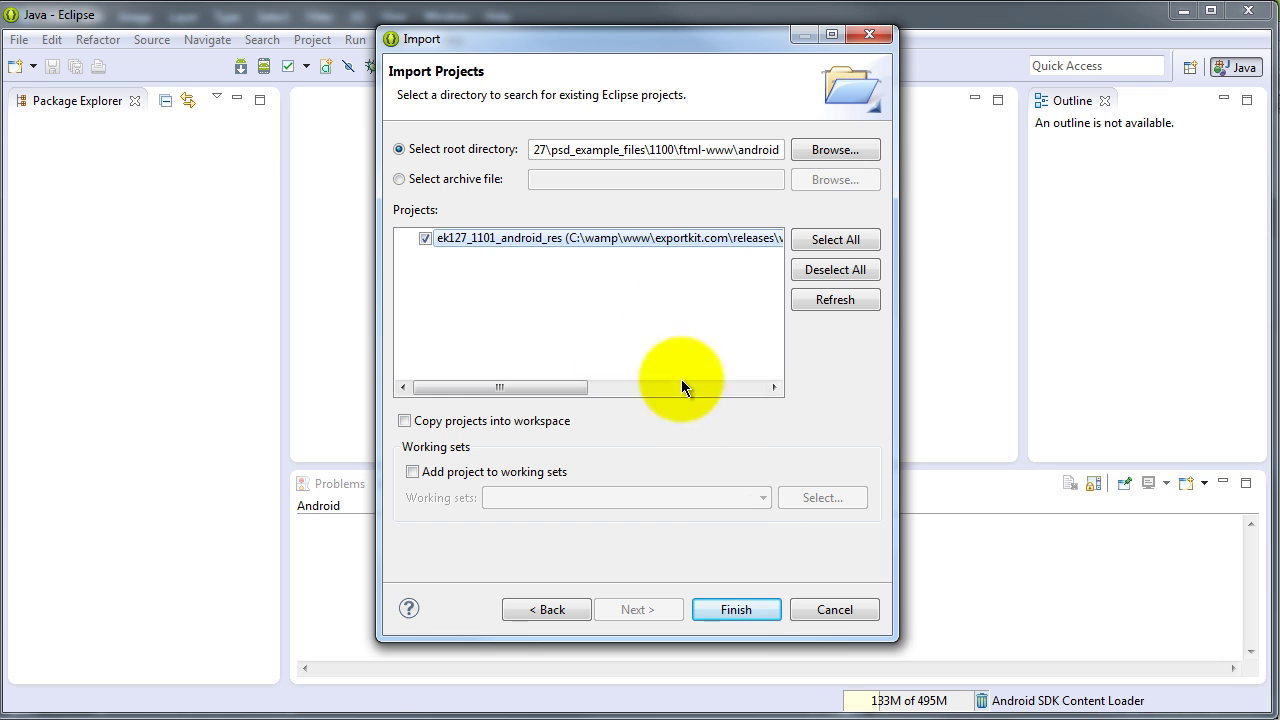
pyautogui.click(749, 605)
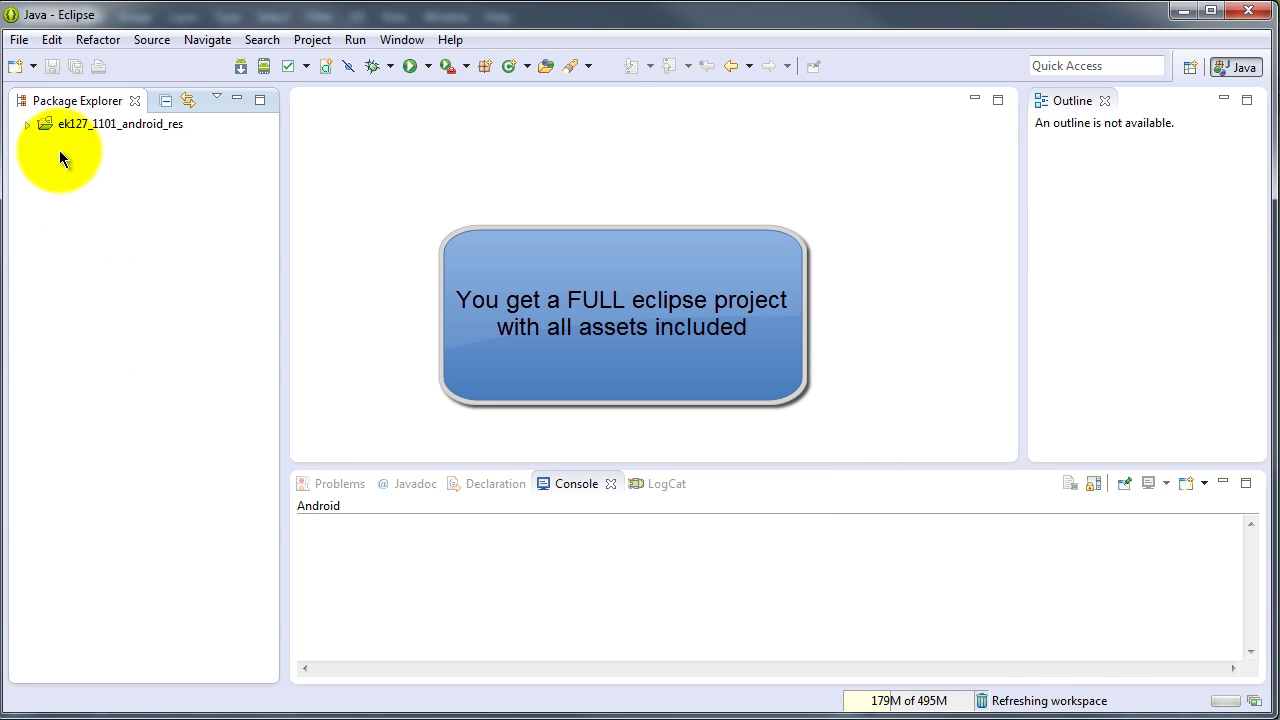
# Expand ek127_1101_android_res, confirm 0 errors and 49 warnings in Problems, then restart Eclipse
pyautogui.click(29, 124)
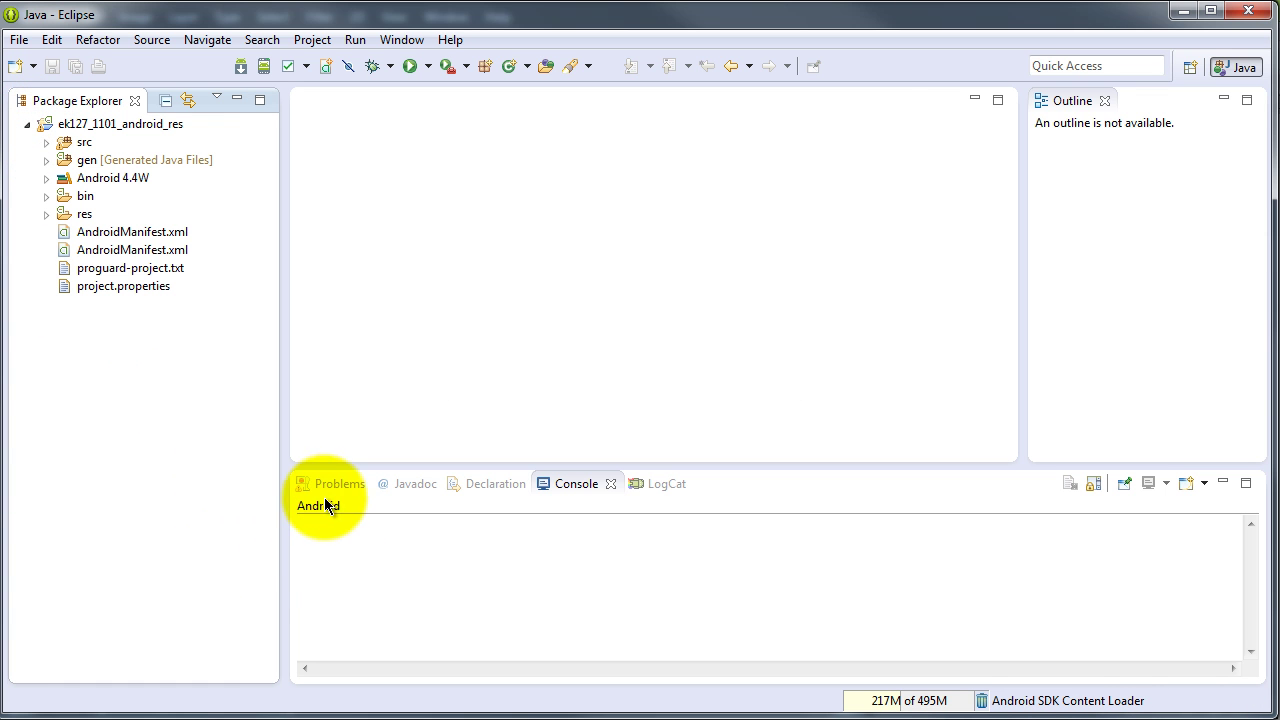
pyautogui.click(326, 495)
pyautogui.click(330, 484)
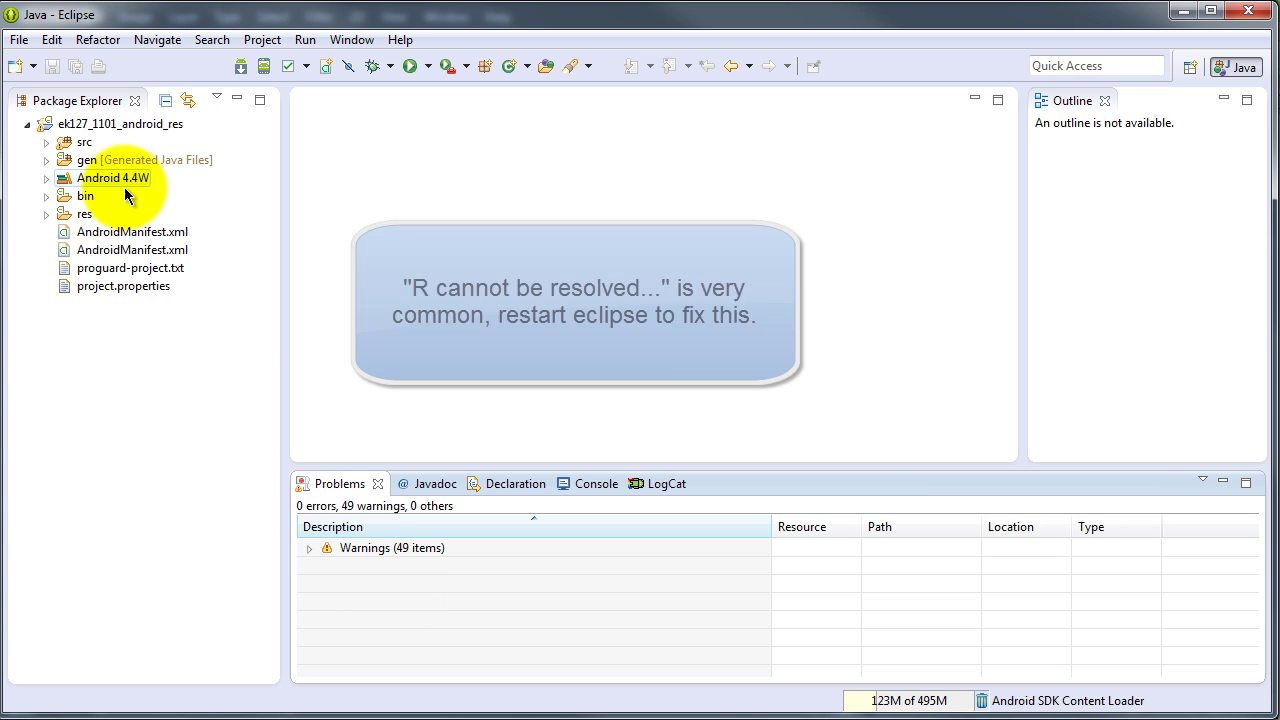
pyautogui.click(19, 40)
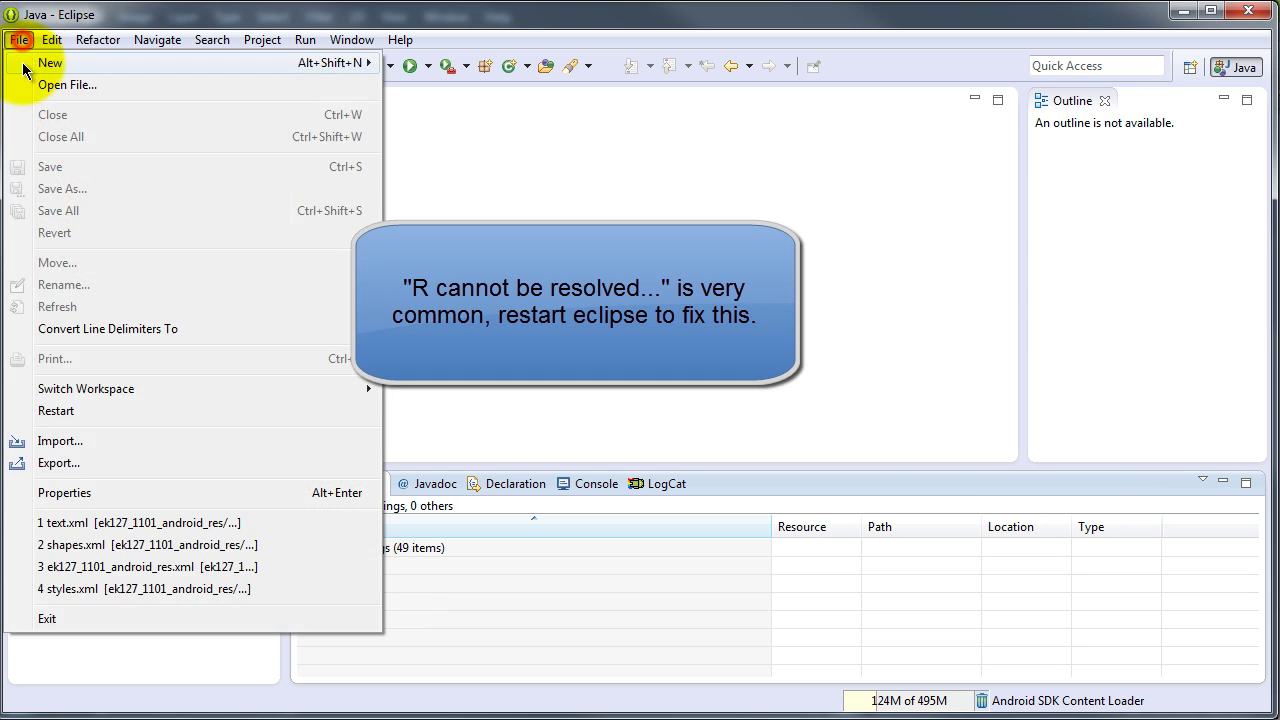
pyautogui.click(121, 410)
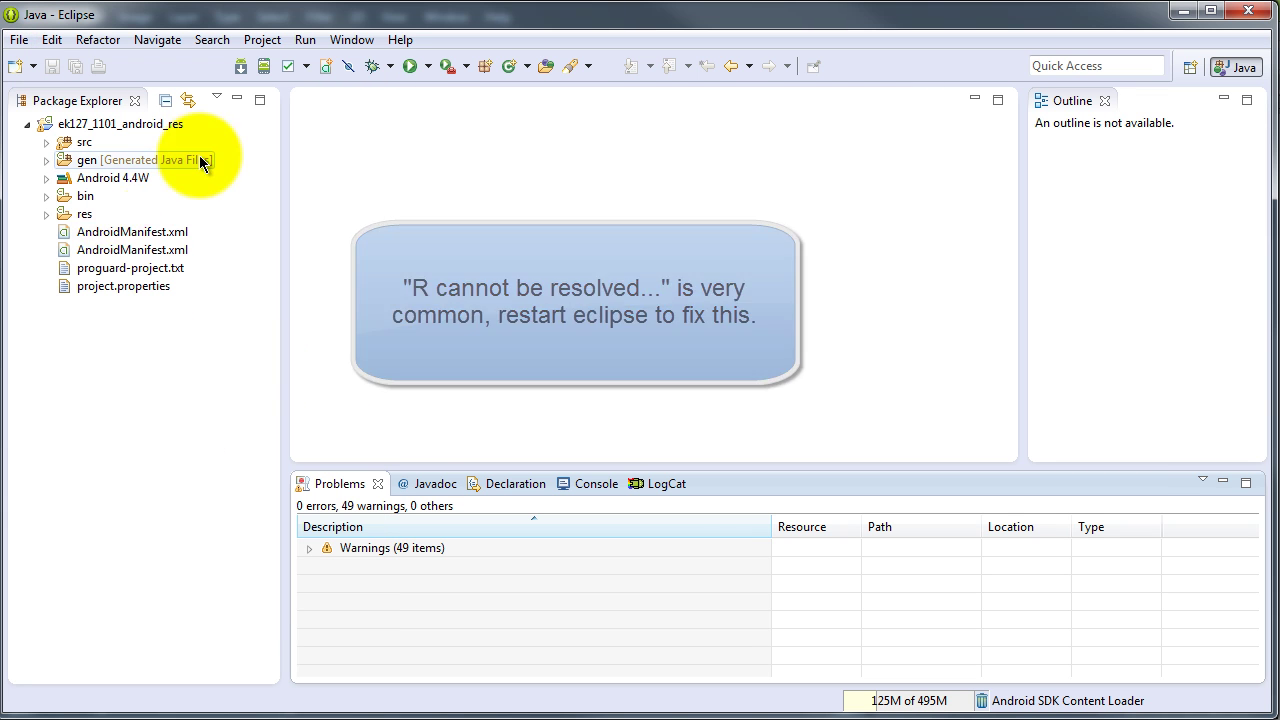
# Start adding a JRE System Library to the build path, view Execution Environments, then cancel both dialogs
pyautogui.rightClick(107, 125)
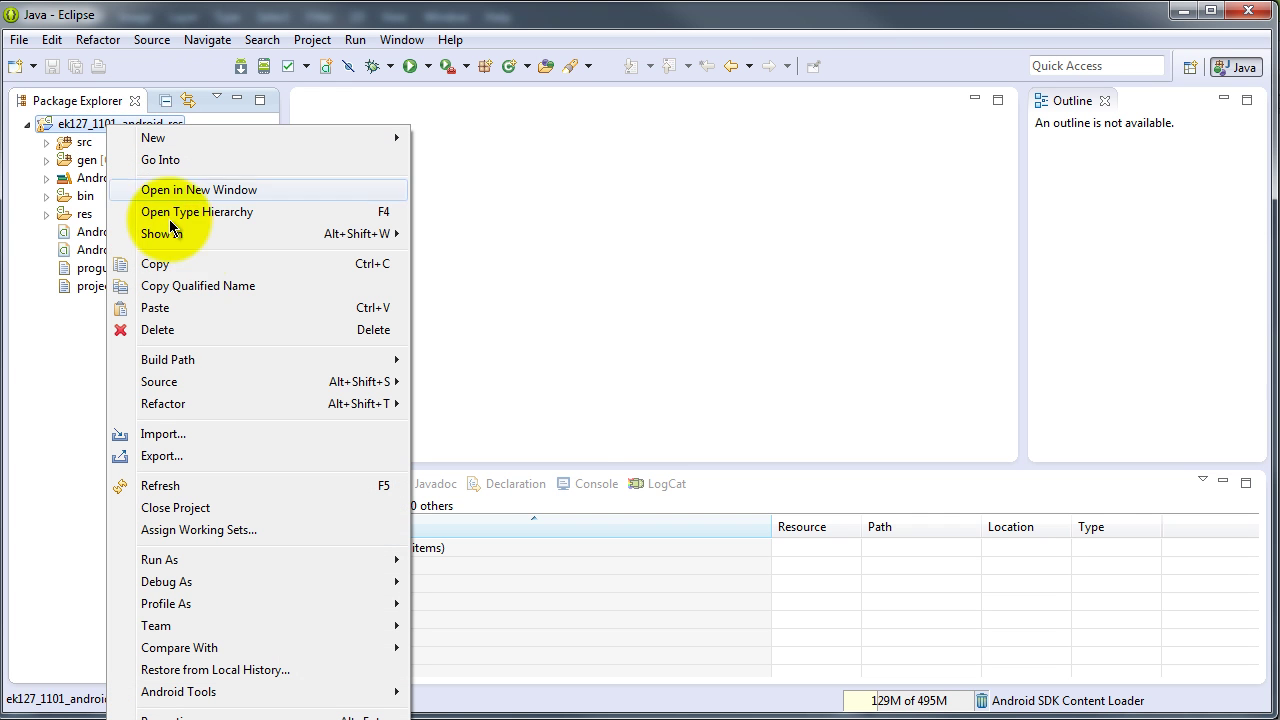
pyautogui.click(222, 358)
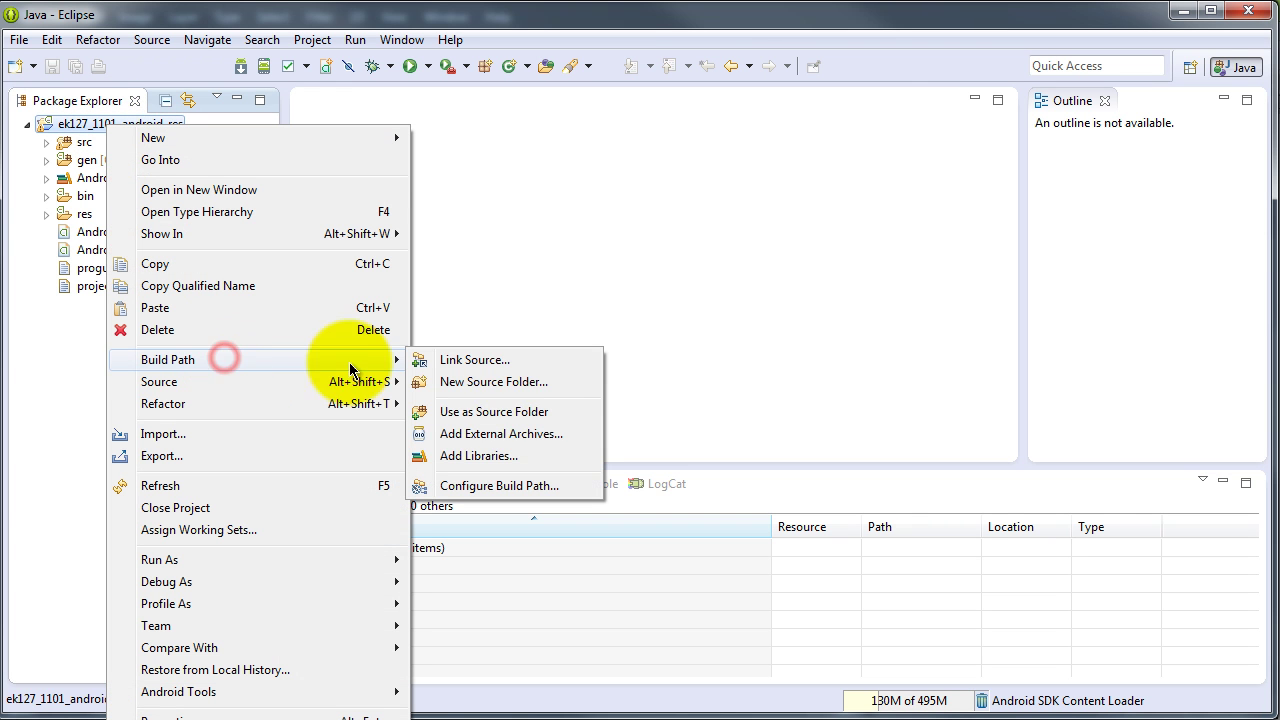
pyautogui.click(503, 457)
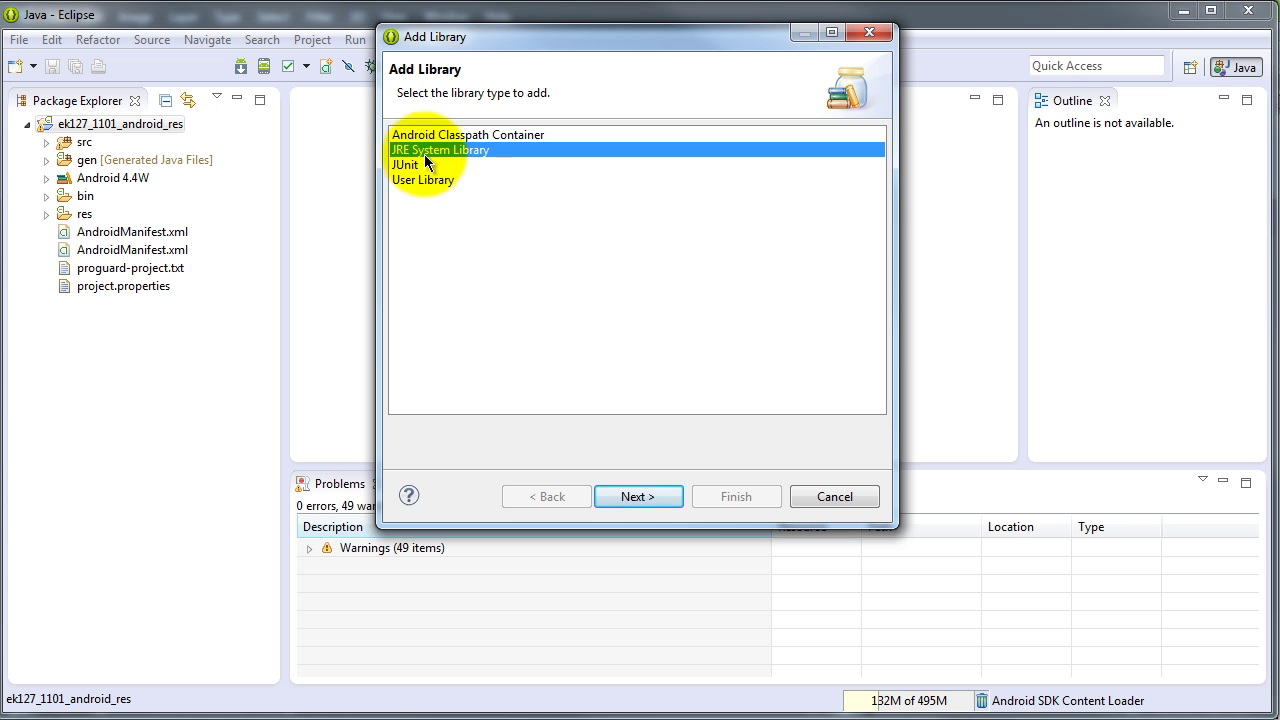
pyautogui.click(640, 497)
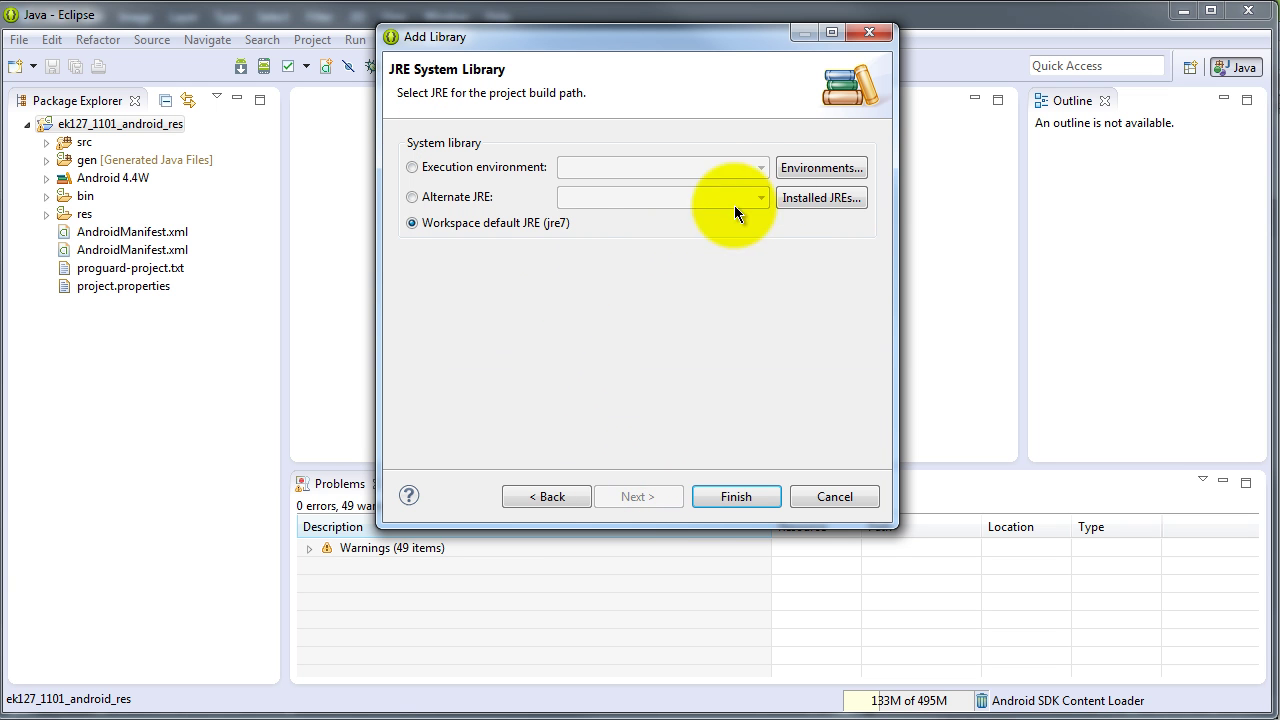
pyautogui.click(826, 170)
pyautogui.moveTo(986, 163); pyautogui.dragTo(702, 115)
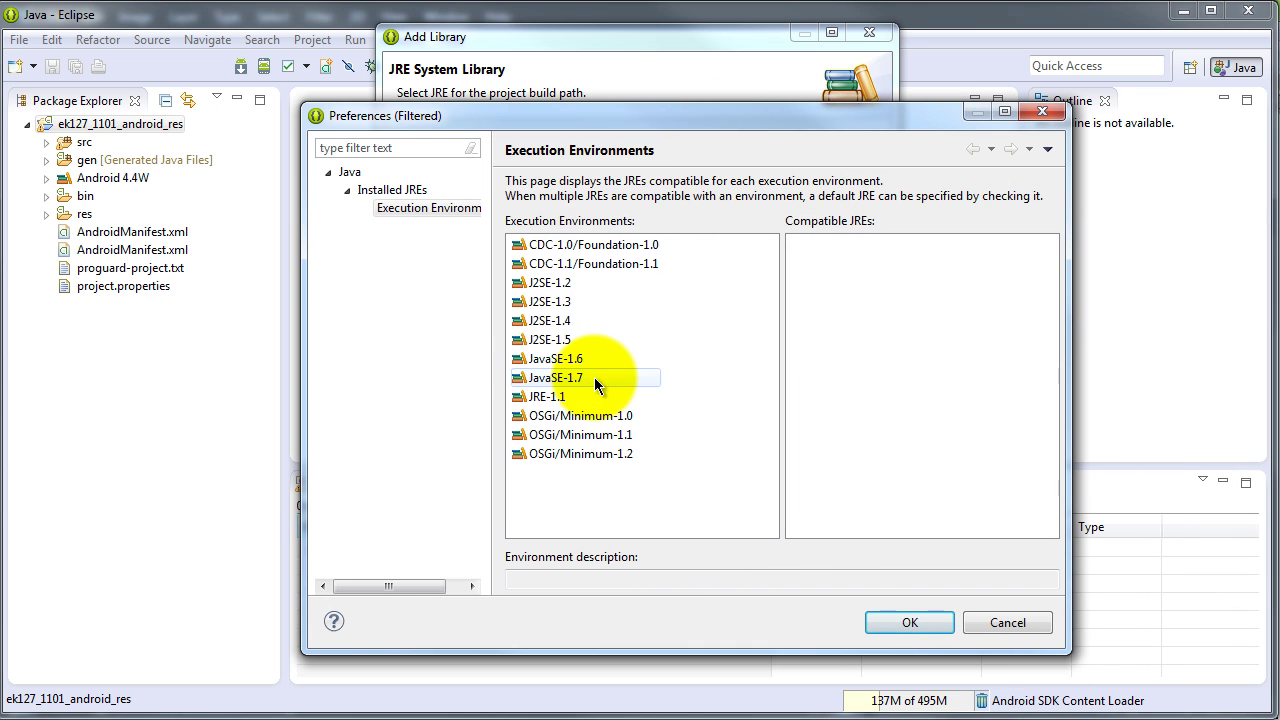
pyautogui.click(1008, 622)
pyautogui.click(864, 502)
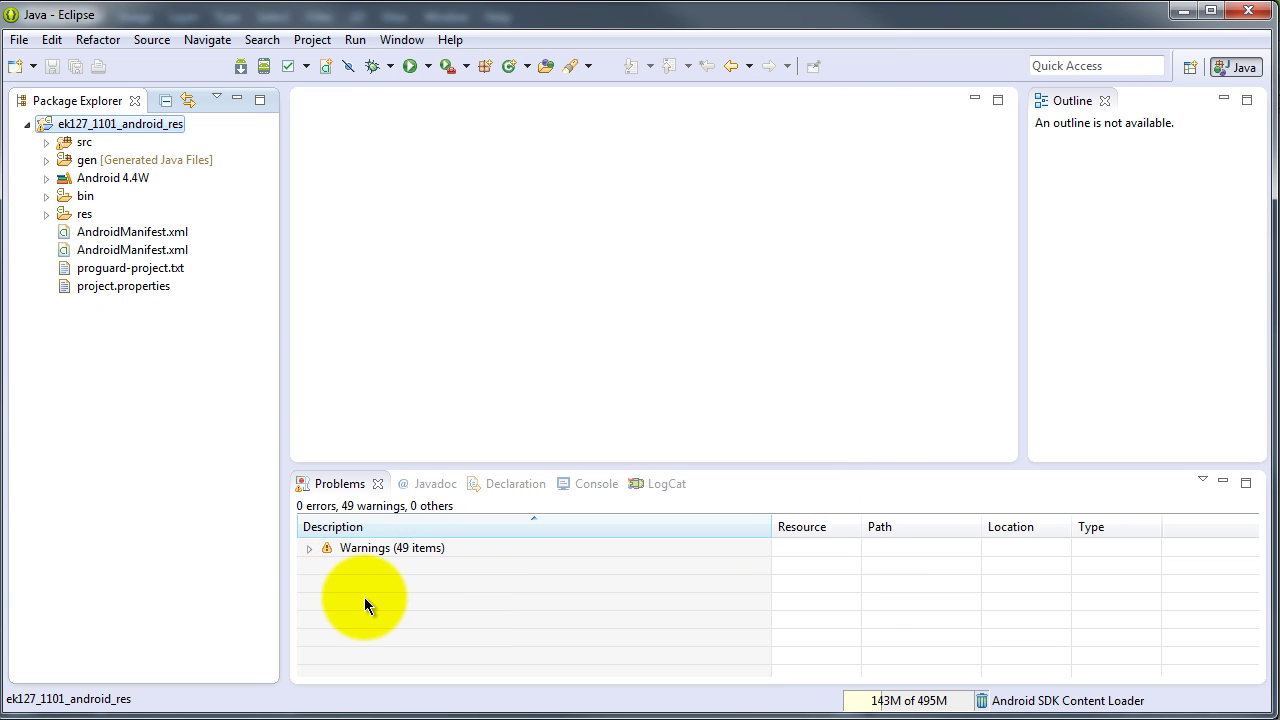
# Open ellipse_1_shape.xml and gradient_shape.xml from res/drawable-nodpi, then expand drawable-w320dp
pyautogui.click(46, 214)
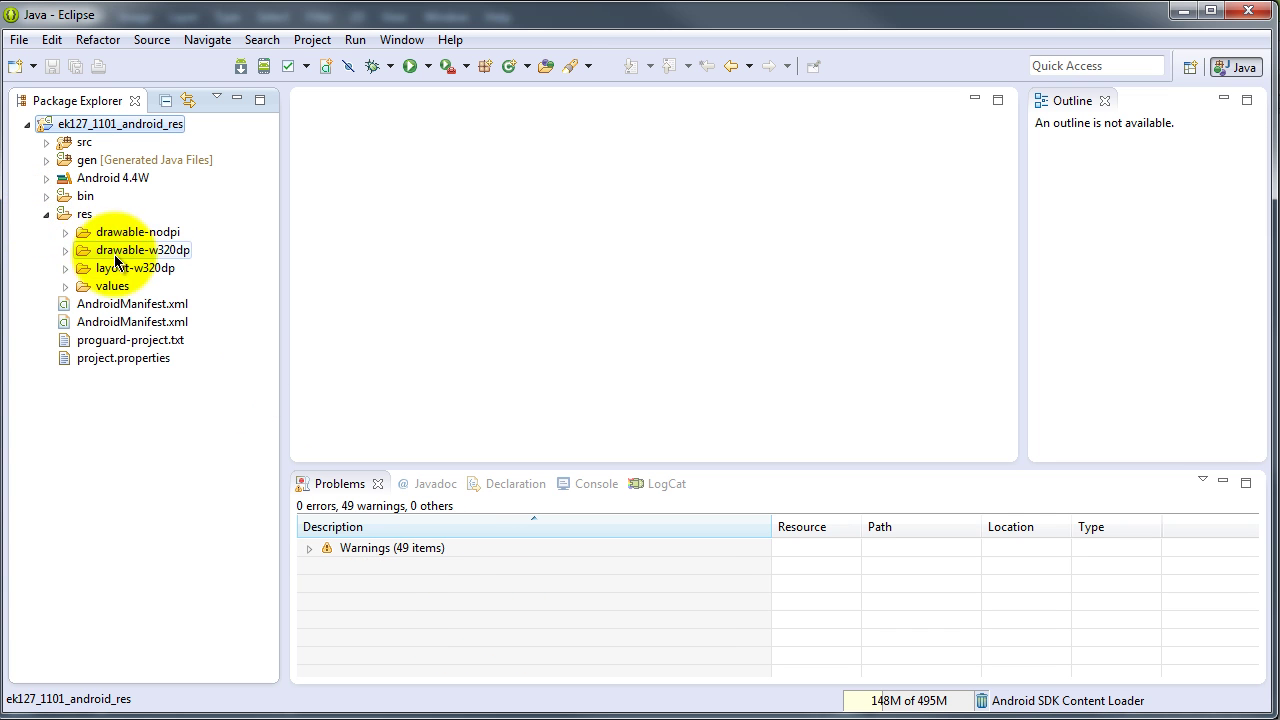
pyautogui.click(64, 232)
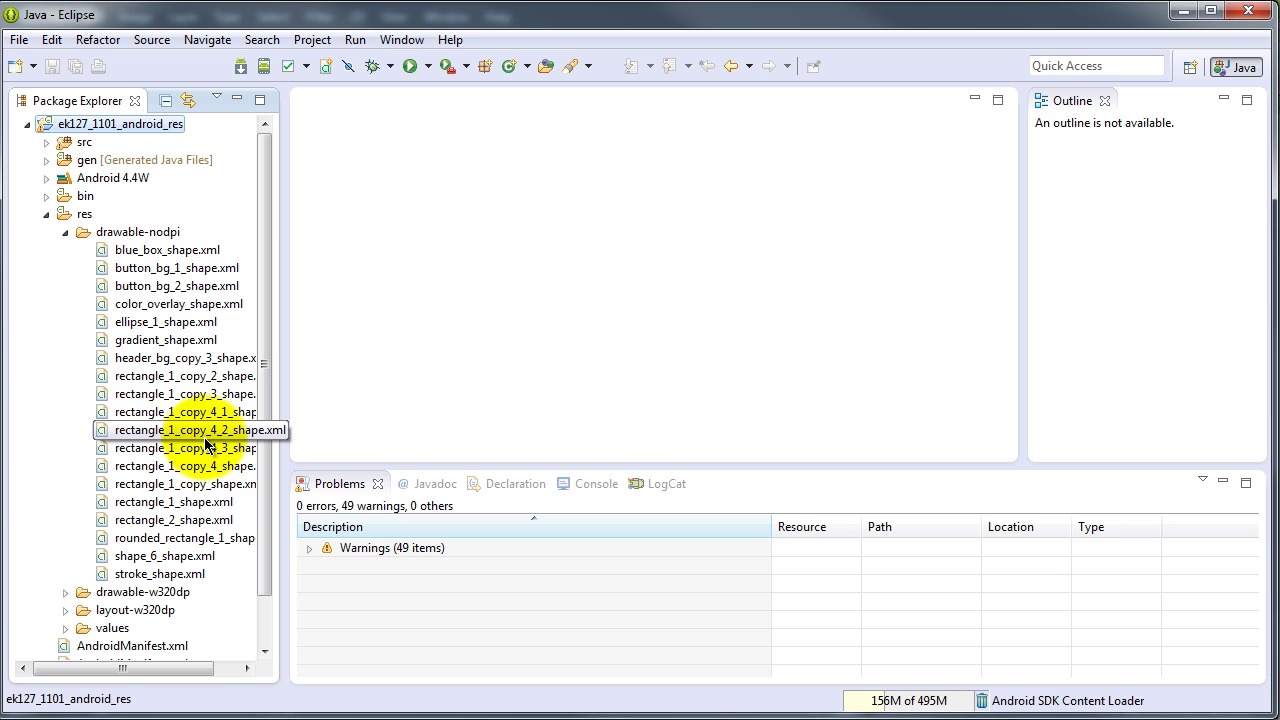
pyautogui.doubleClick(163, 321)
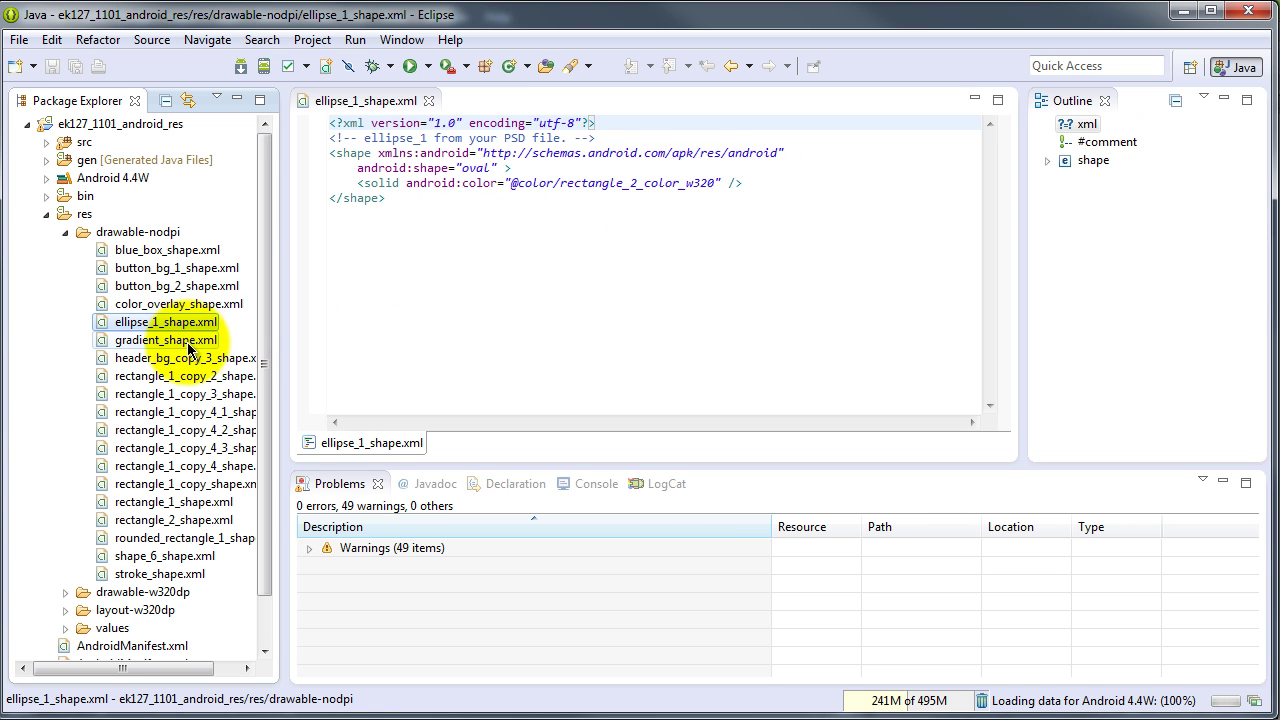
pyautogui.doubleClick(188, 341)
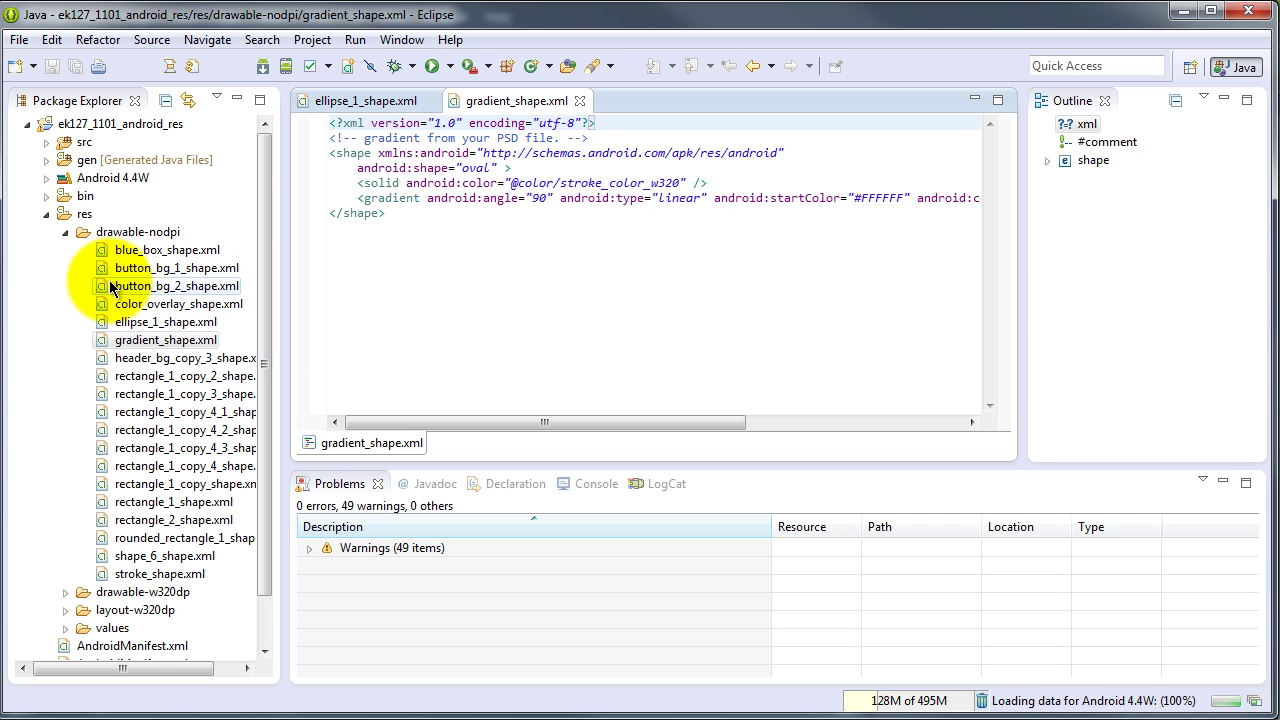
pyautogui.click(63, 232)
pyautogui.click(66, 251)
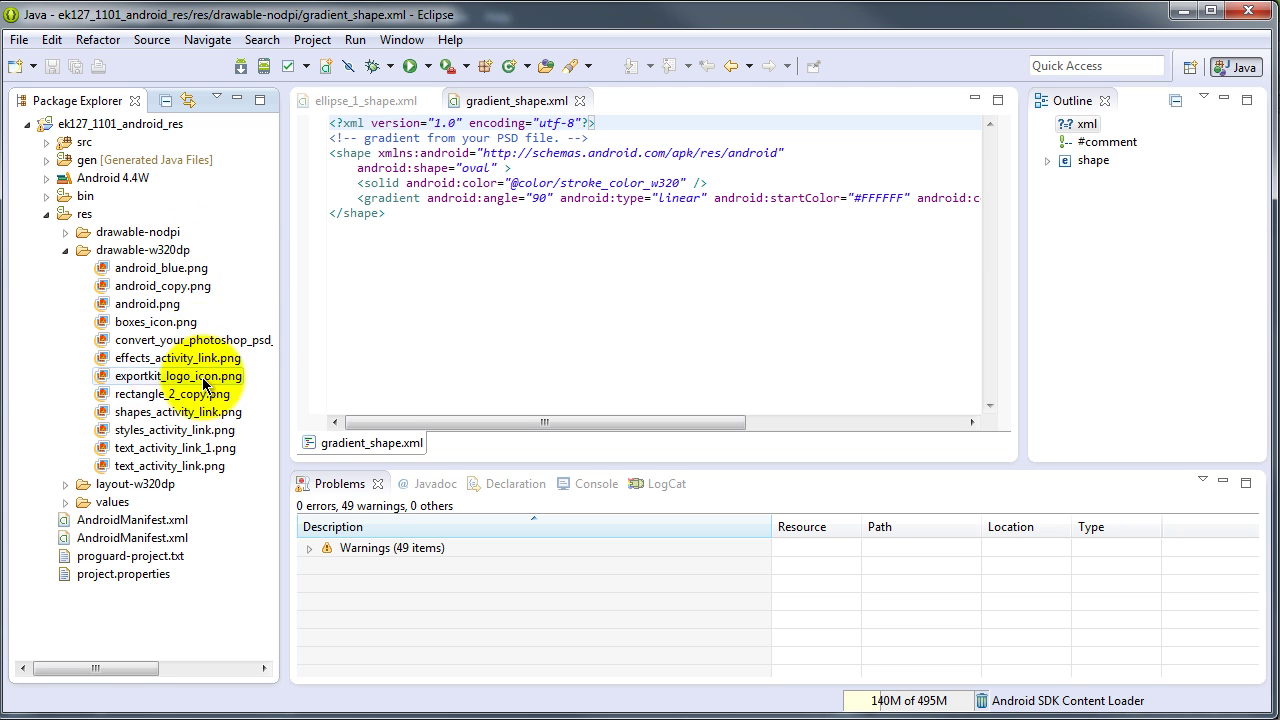
# Preview android_copy.png and android_blue.png in Photo Gallery, then collapse drawable-w320dp and select layout-w320dp
pyautogui.click(148, 321)
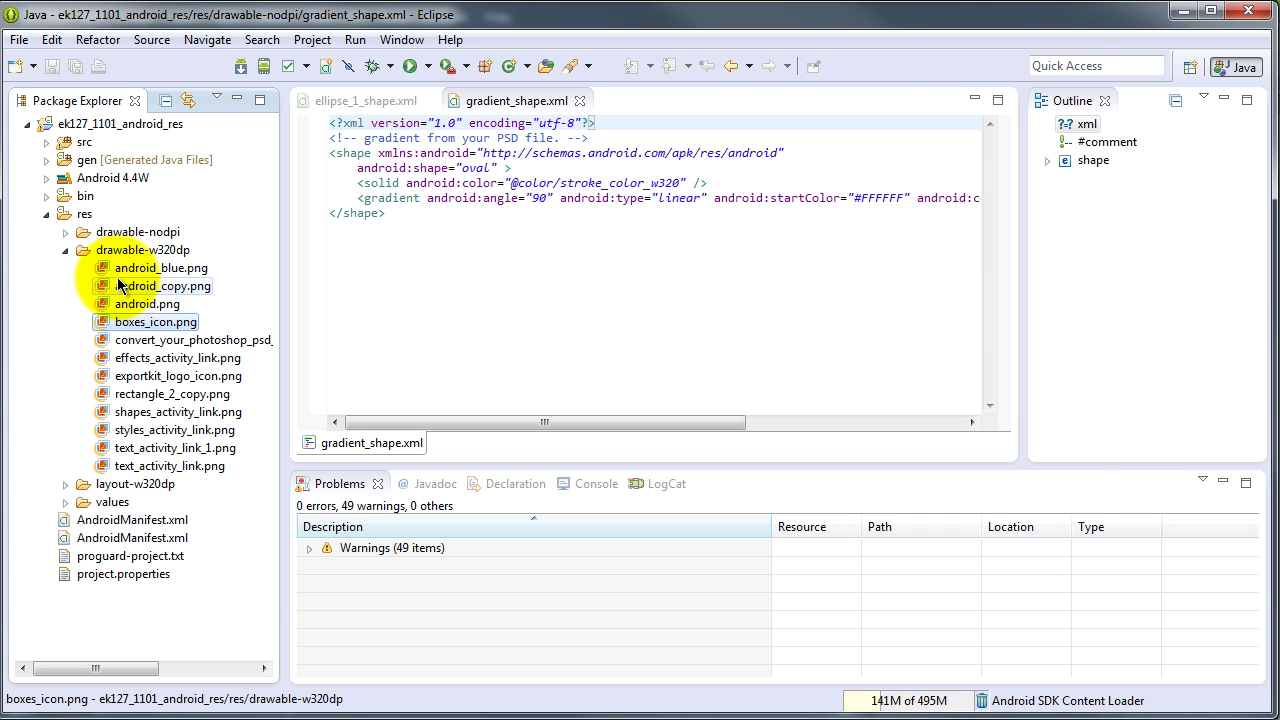
pyautogui.doubleClick(160, 286)
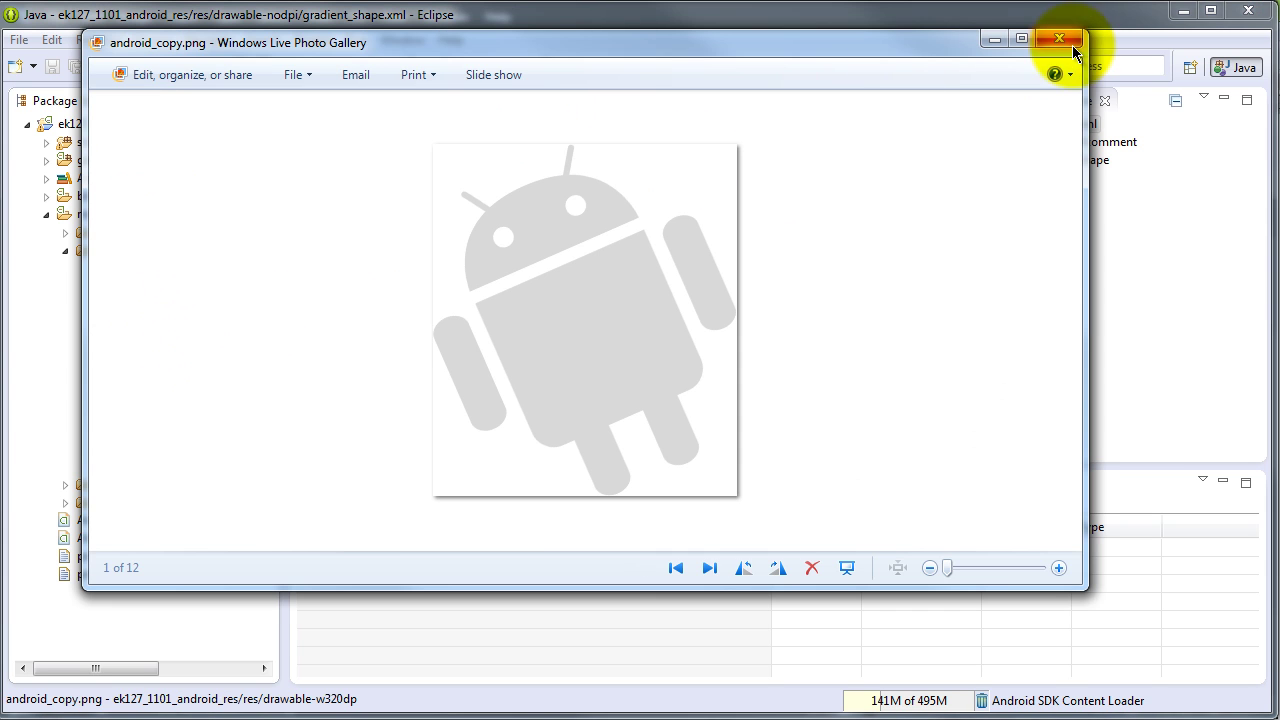
pyautogui.click(1059, 38)
pyautogui.click(184, 266)
pyautogui.doubleClick(184, 264)
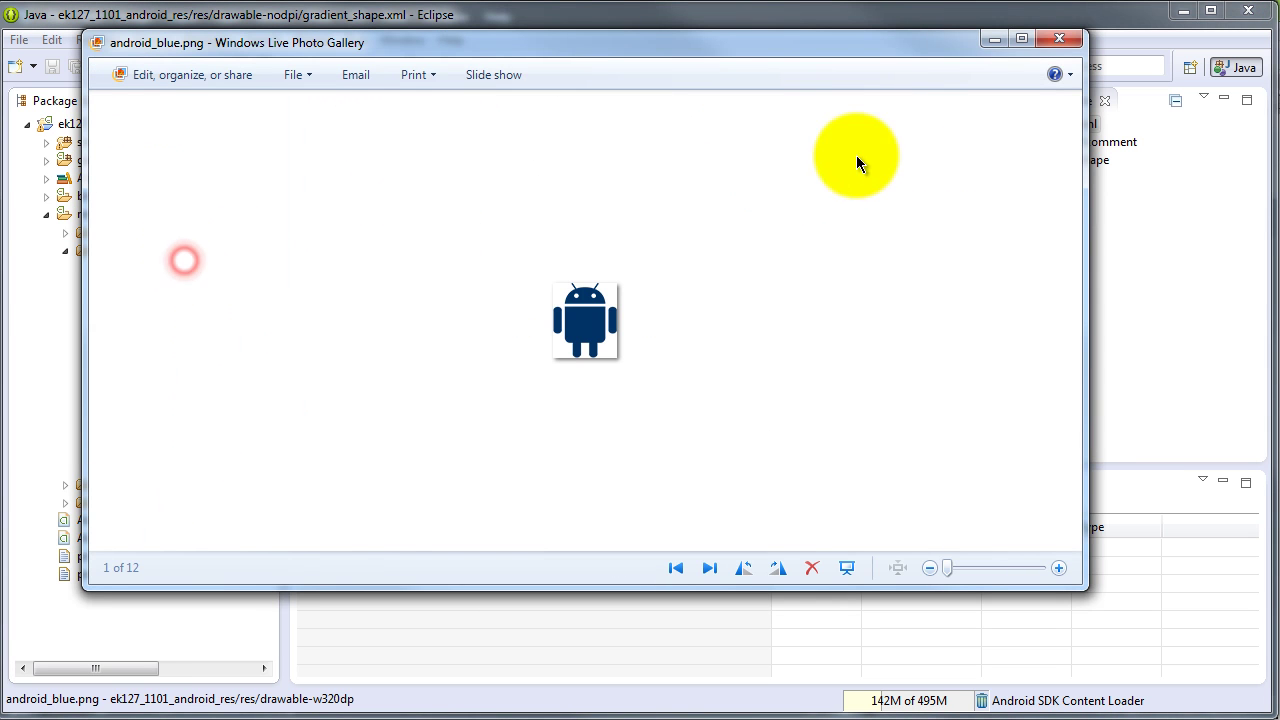
pyautogui.click(1058, 39)
pyautogui.click(66, 250)
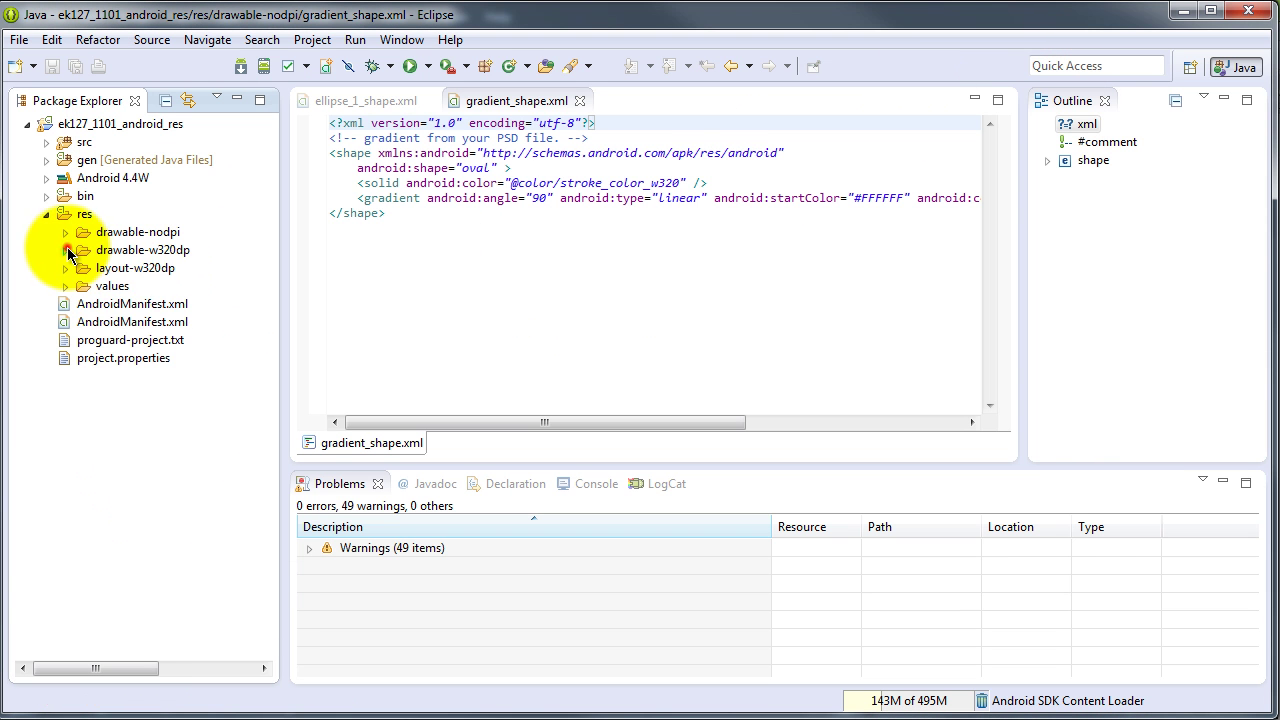
pyautogui.click(130, 266)
# Expand layout-w320dp to list its six layout files and open text.xml in the XML editor
pyautogui.click(65, 268)
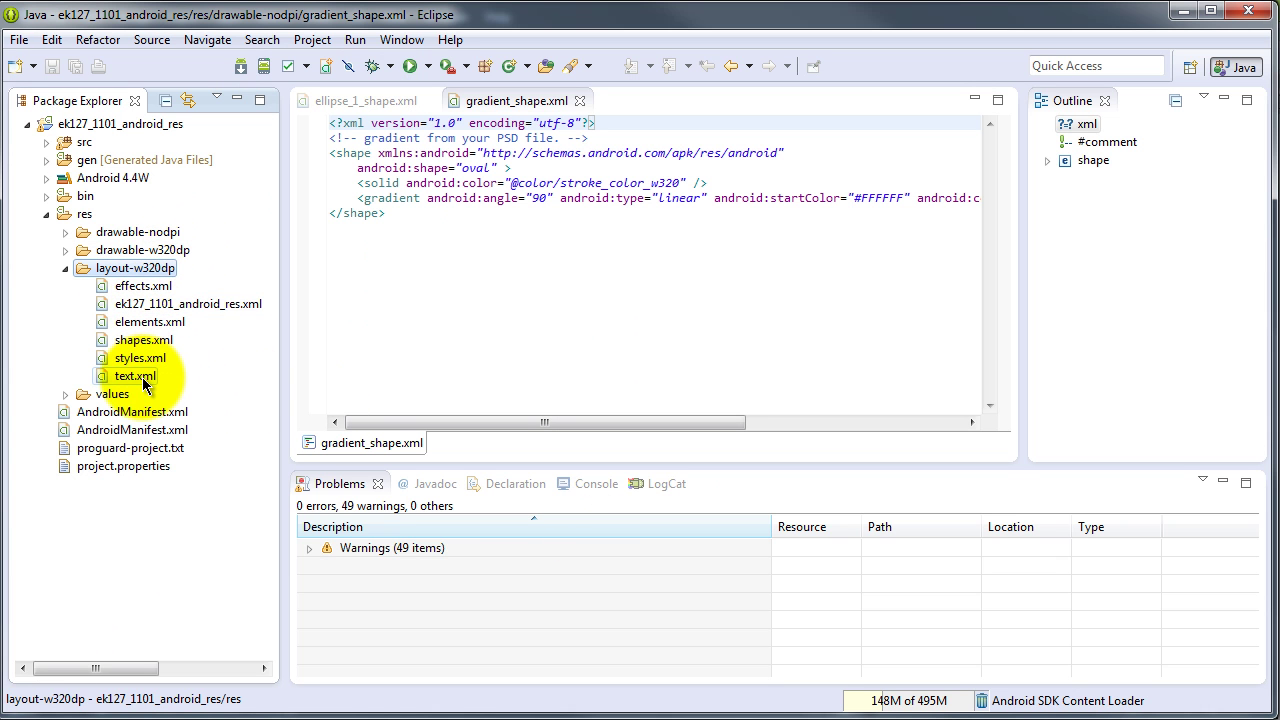
pyautogui.doubleClick(135, 376)
# Open header_bg_copy_3_shape.xml from text.xml's background reference, then return to text.xml
pyautogui.scroll(-10, 634, 300)
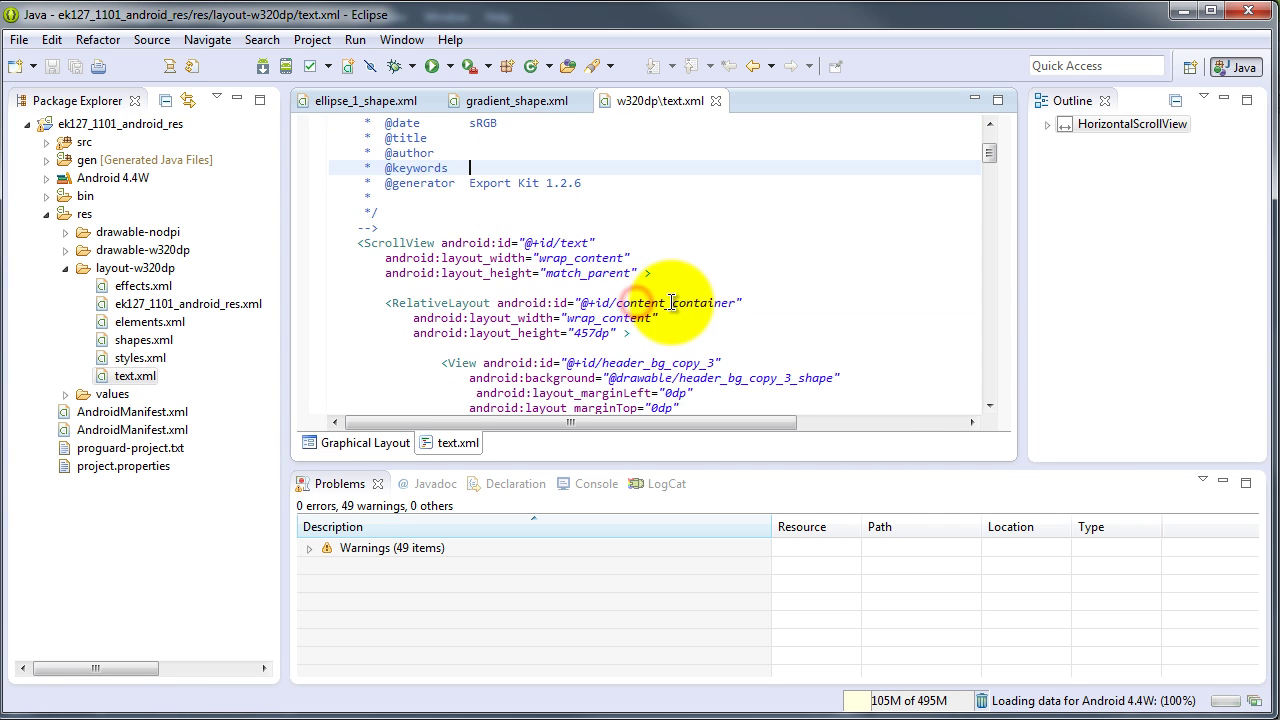
pyautogui.scroll(-4, 700, 310)
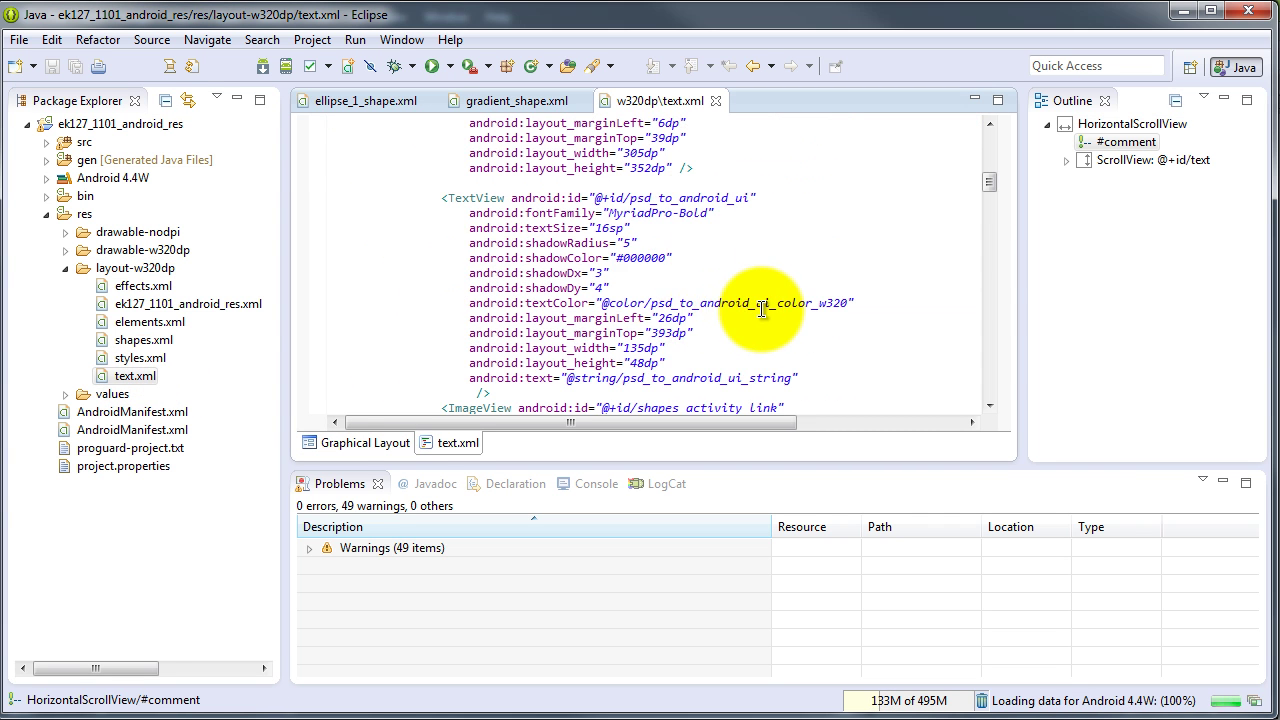
pyautogui.scroll(-4, 760, 310)
pyautogui.scroll(3, 768, 310)
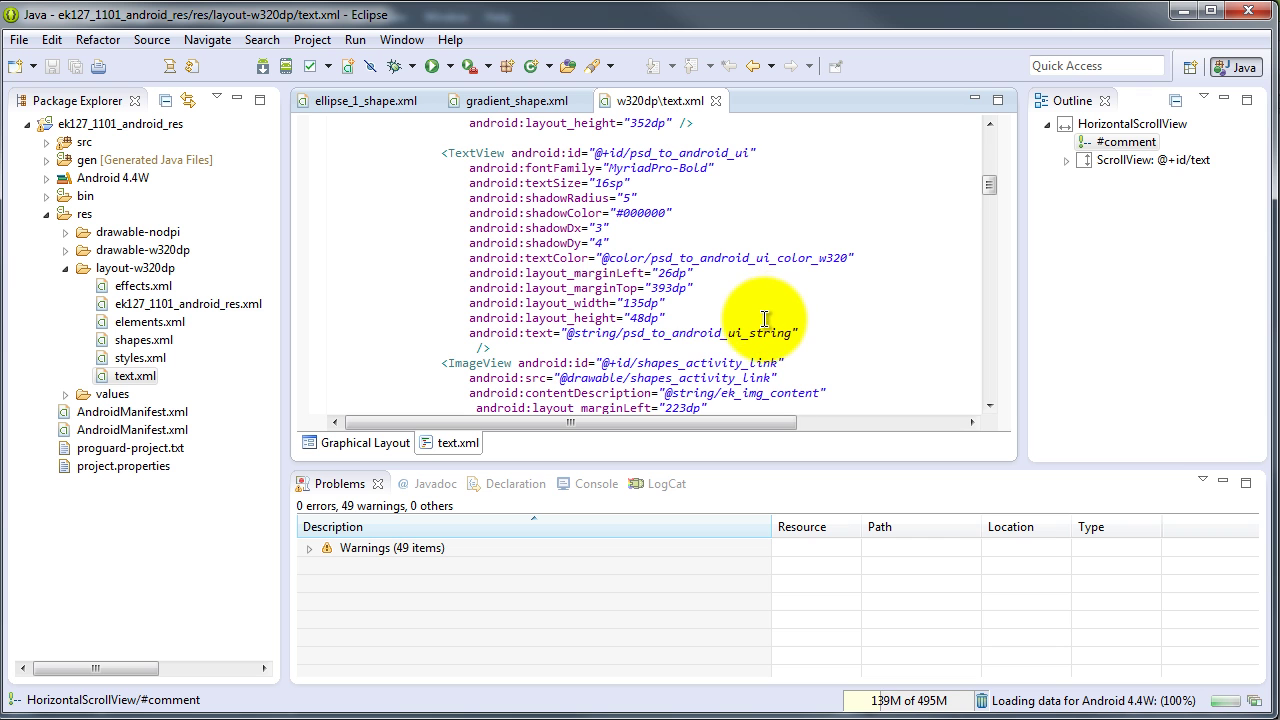
pyautogui.scroll(5, 765, 320)
pyautogui.scroll(2, 764, 330)
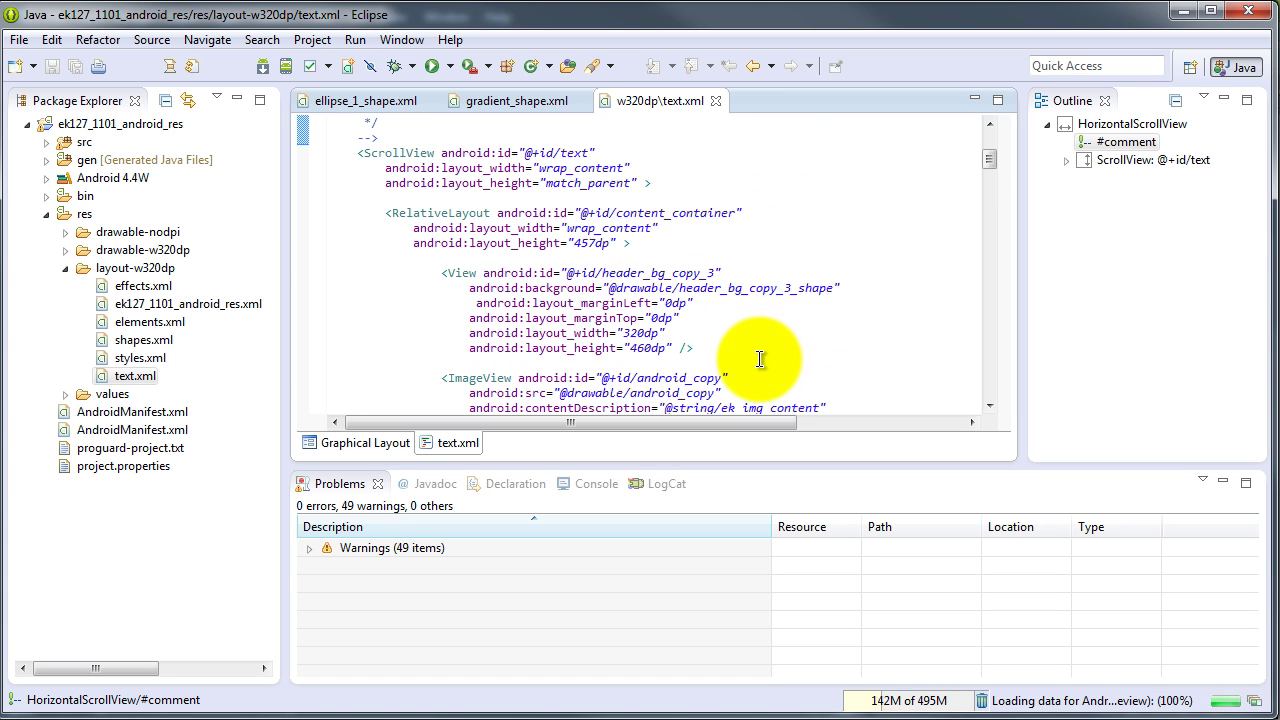
pyautogui.keyDown('ctrl'); pyautogui.click(757, 290); pyautogui.keyUp('ctrl')
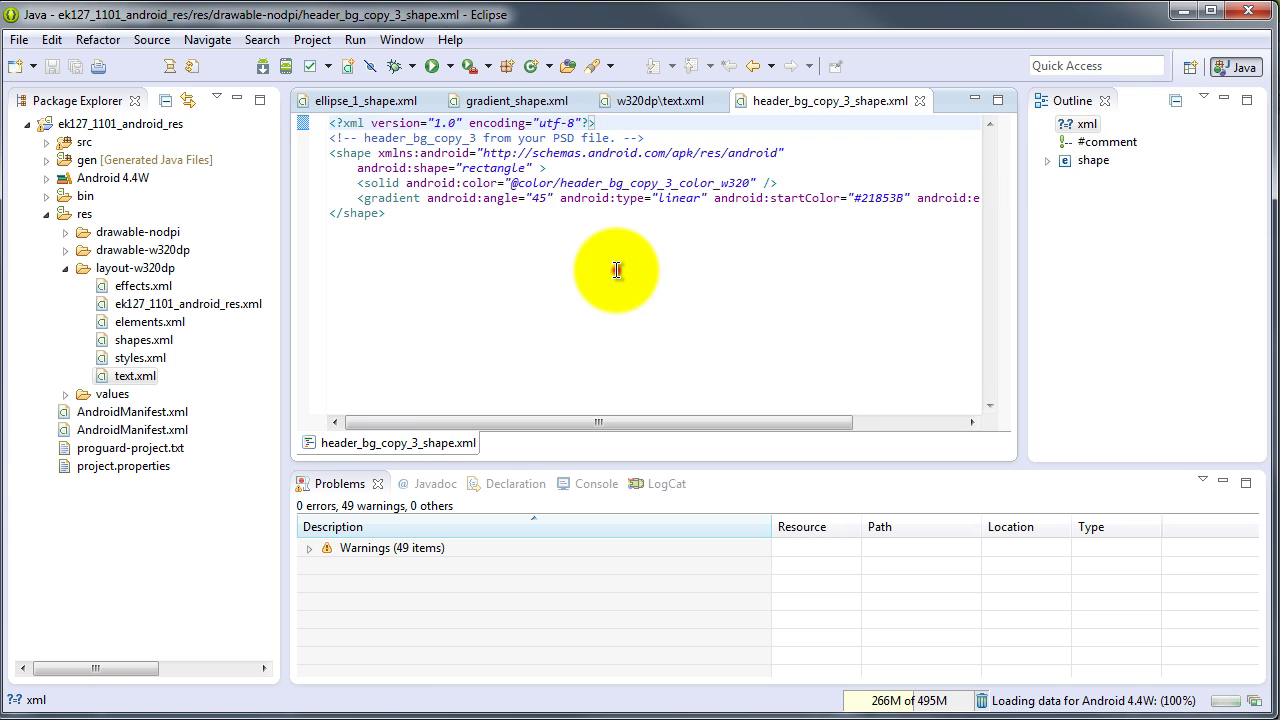
pyautogui.click(616, 271)
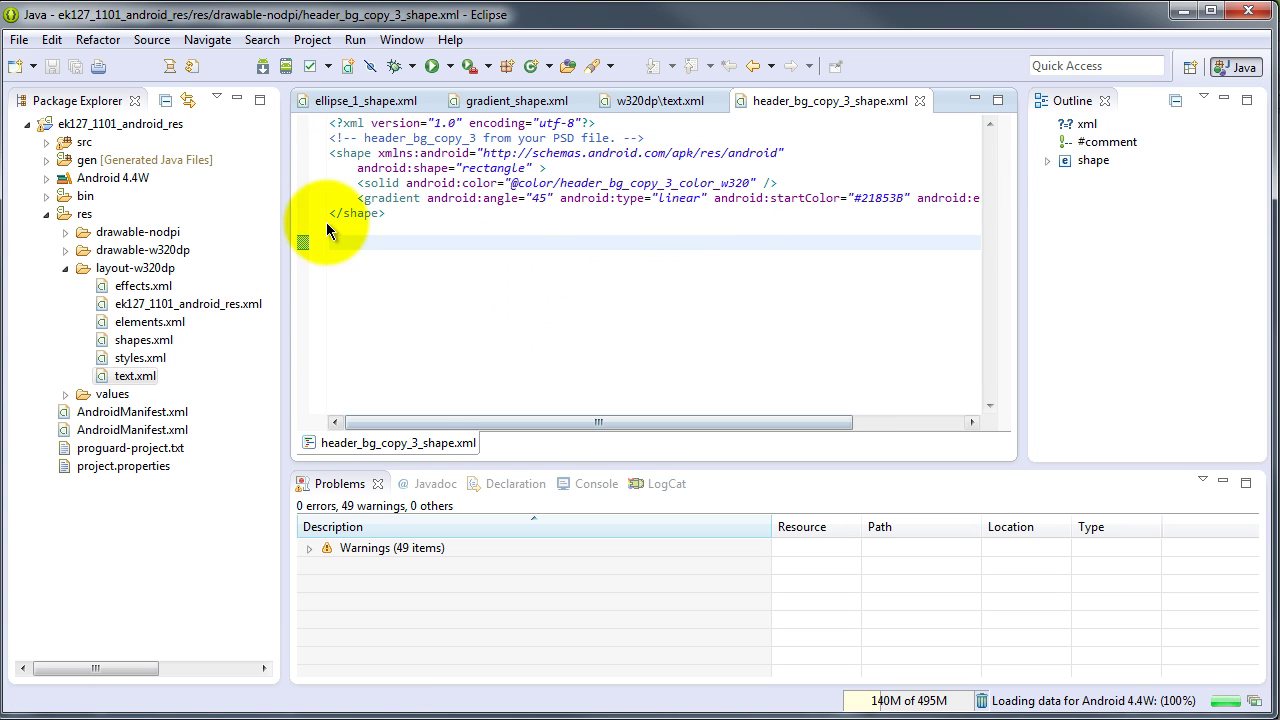
pyautogui.click(753, 66)
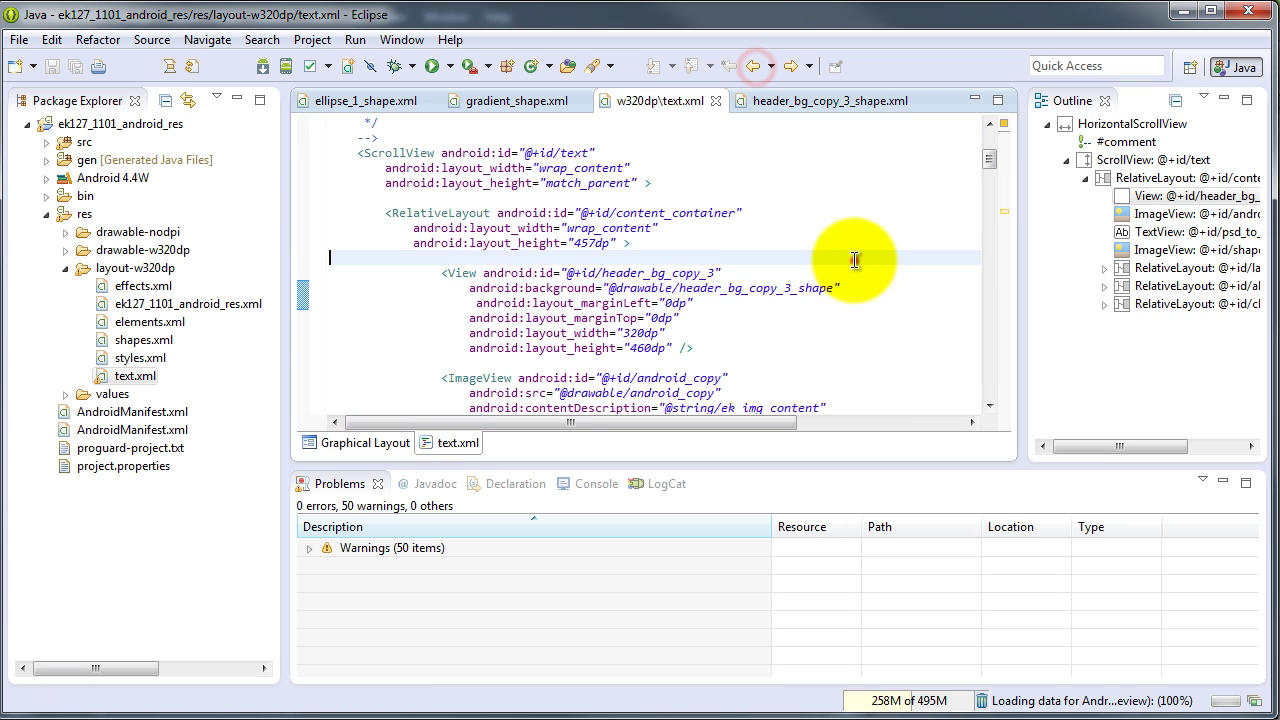
# Expand the values folder and place the caret on text.xml's marginLeft 6dp line
pyautogui.scroll(-3, 855, 263)
pyautogui.scroll(-1, 825, 300)
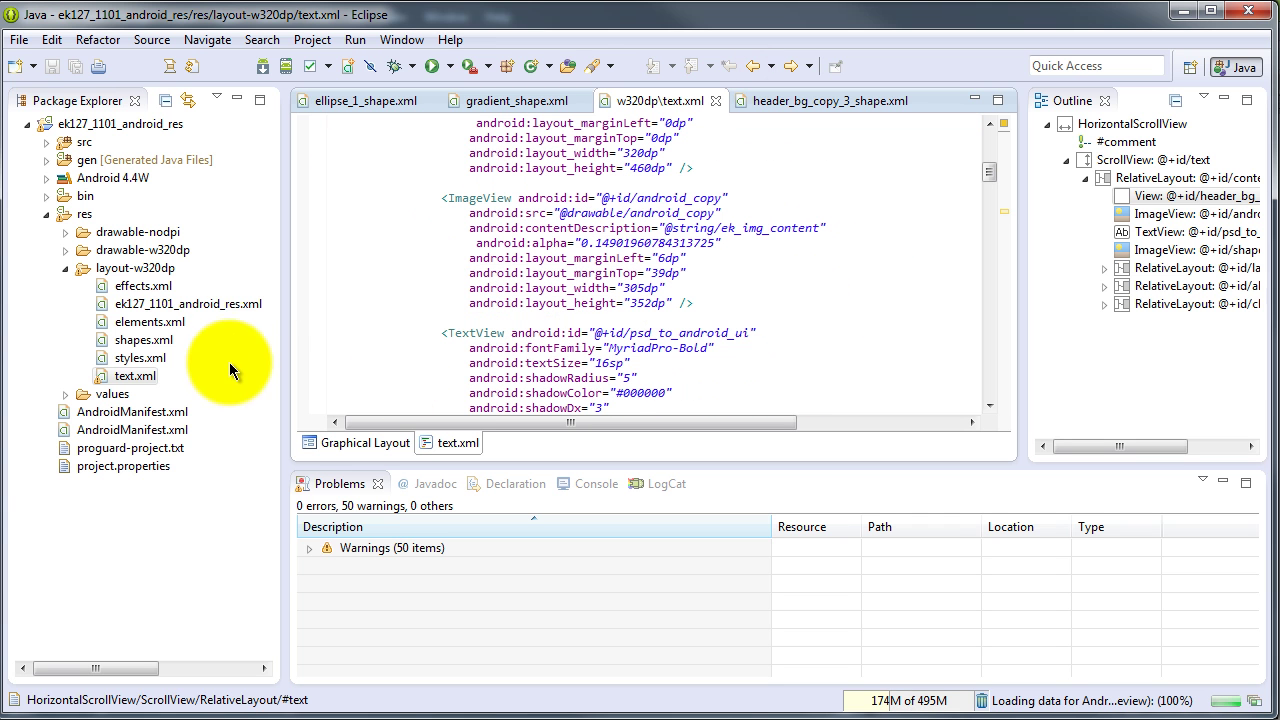
pyautogui.click(65, 394)
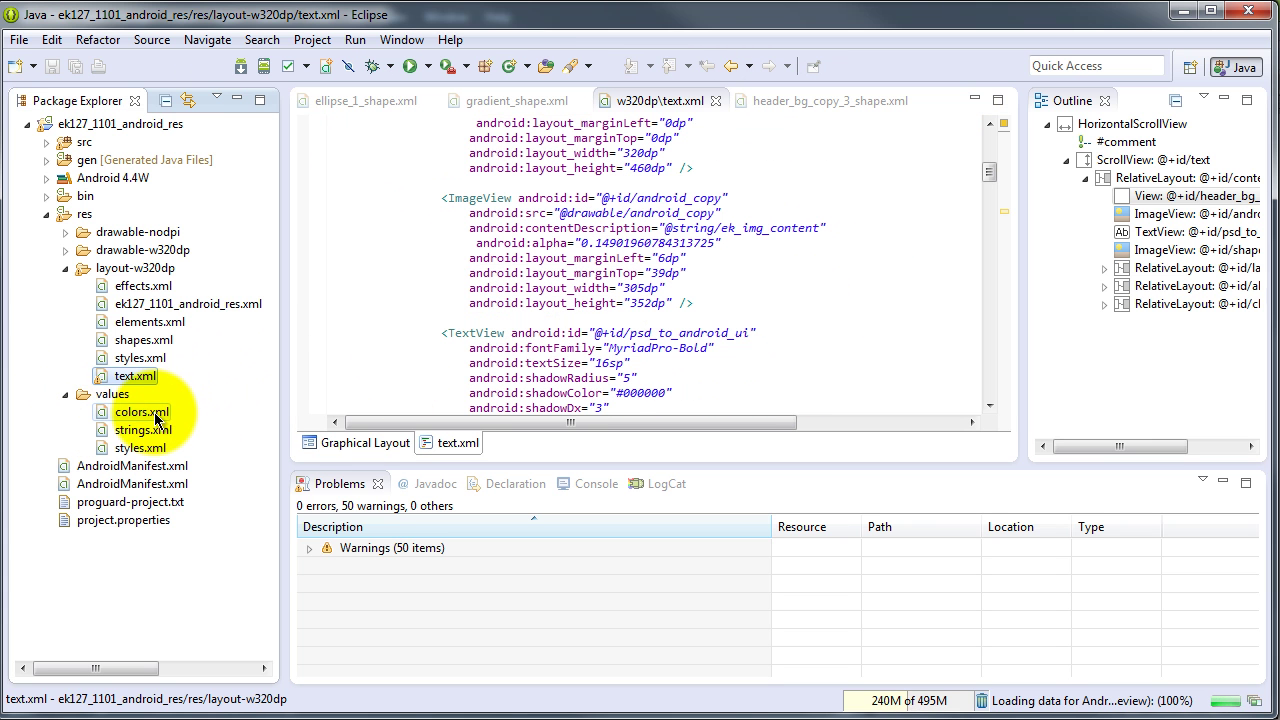
pyautogui.click(714, 258)
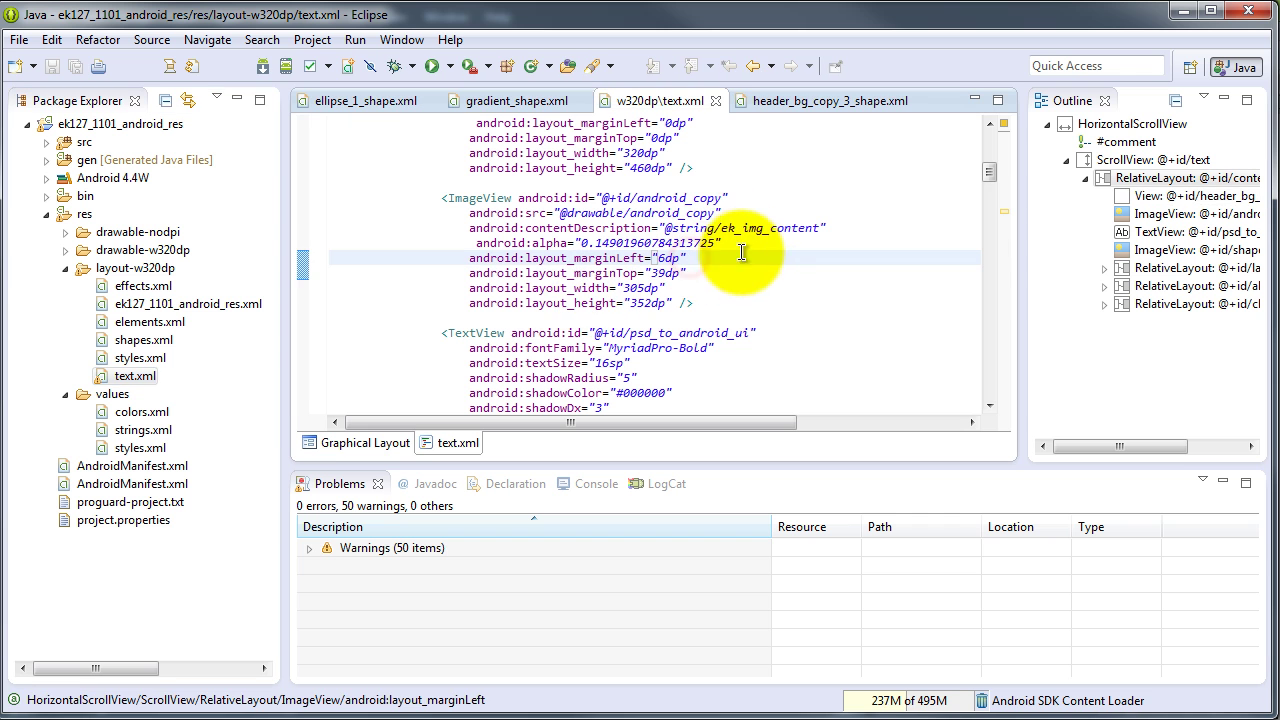
pyautogui.scroll(-3, 750, 300)
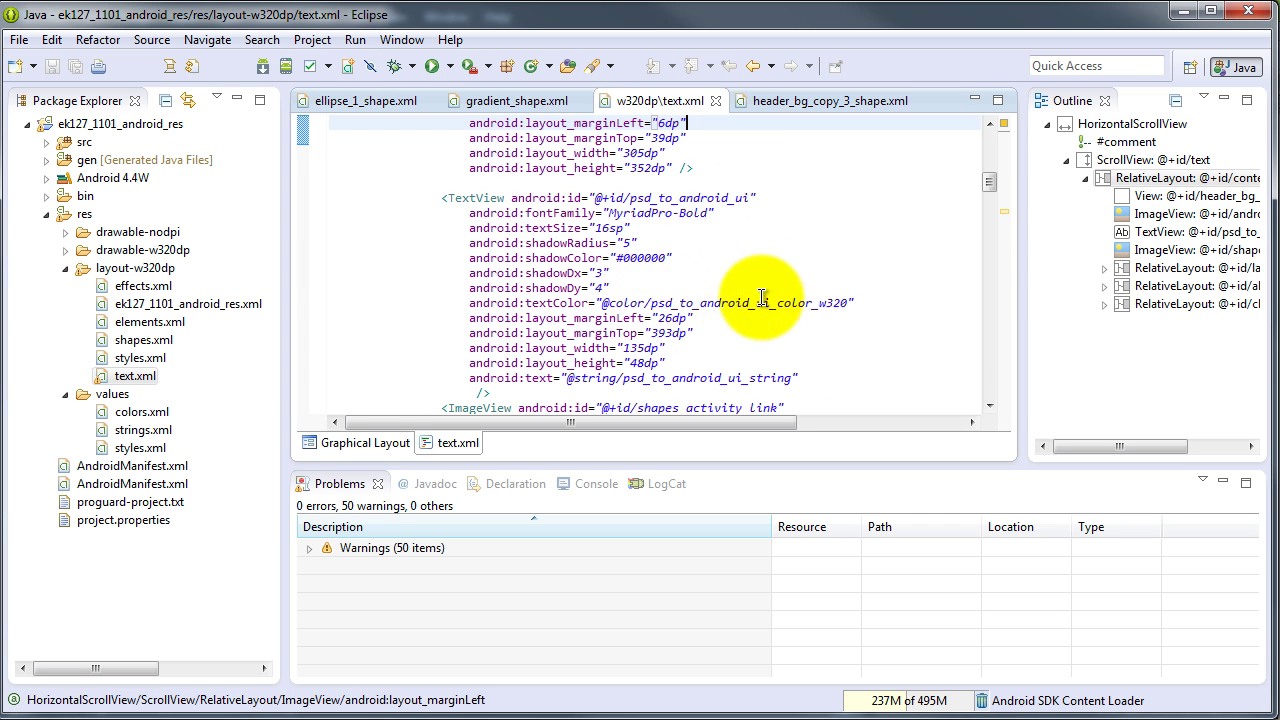
# Jump to the text colour in colors.xml, then open strings.xml and styles.xml to view red_shadow
pyautogui.keyDown('ctrl'); pyautogui.click(760, 310); pyautogui.keyUp('ctrl')
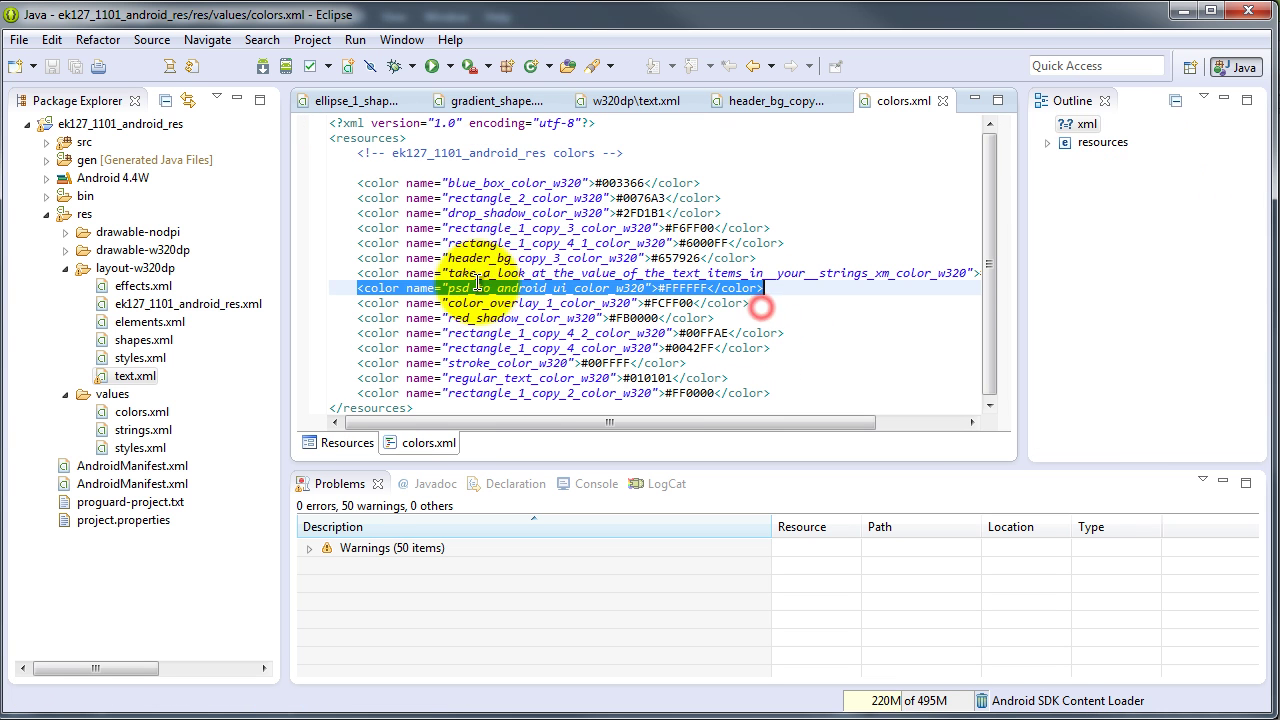
pyautogui.click(728, 210)
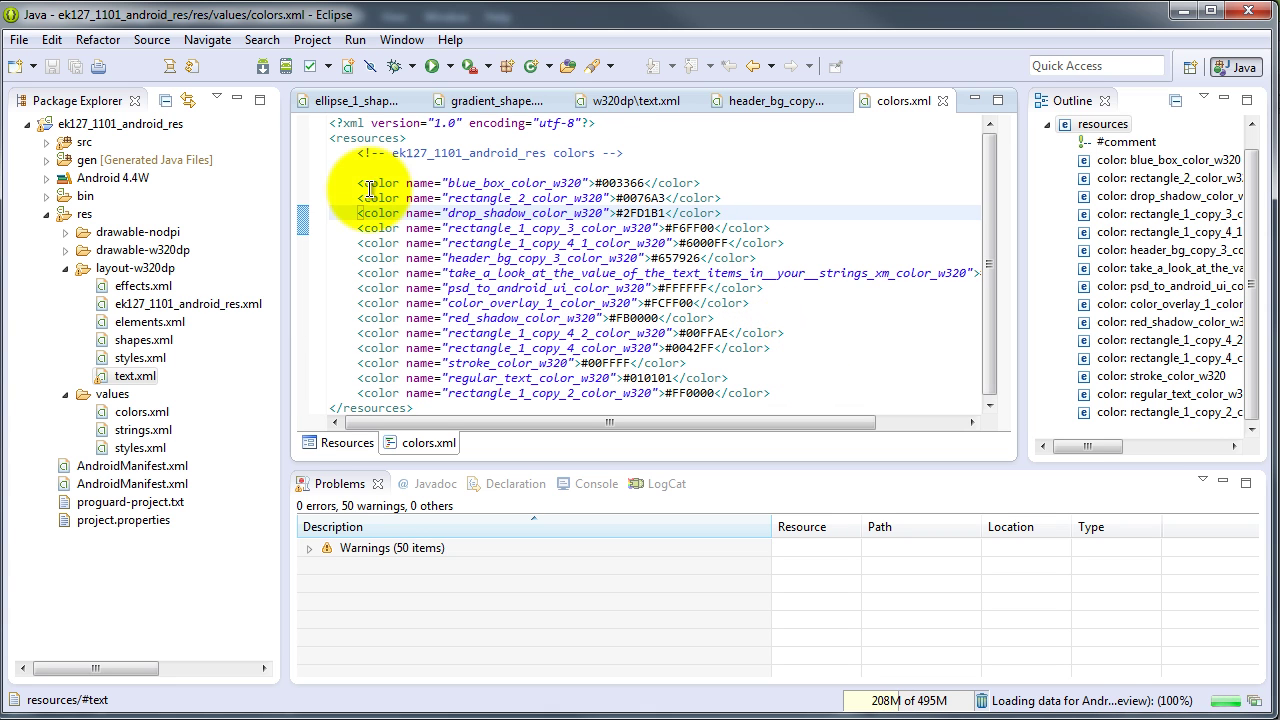
pyautogui.doubleClick(153, 429)
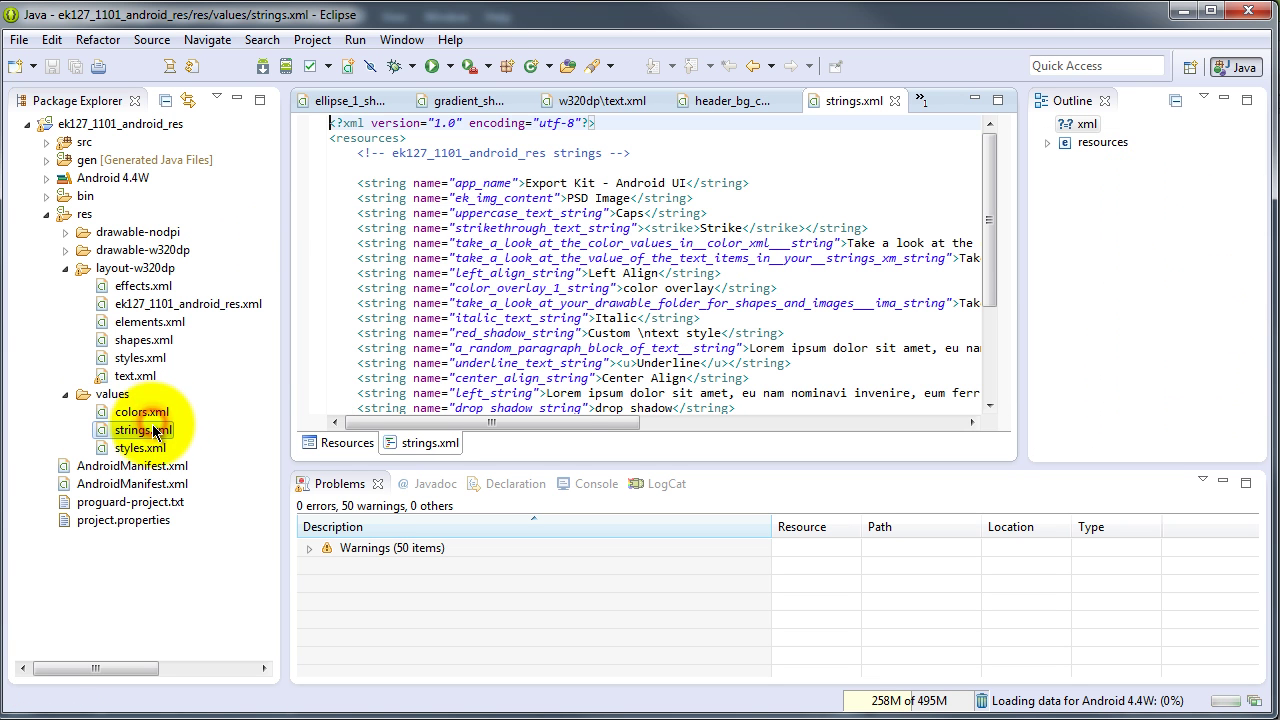
pyautogui.scroll(-3, 735, 195)
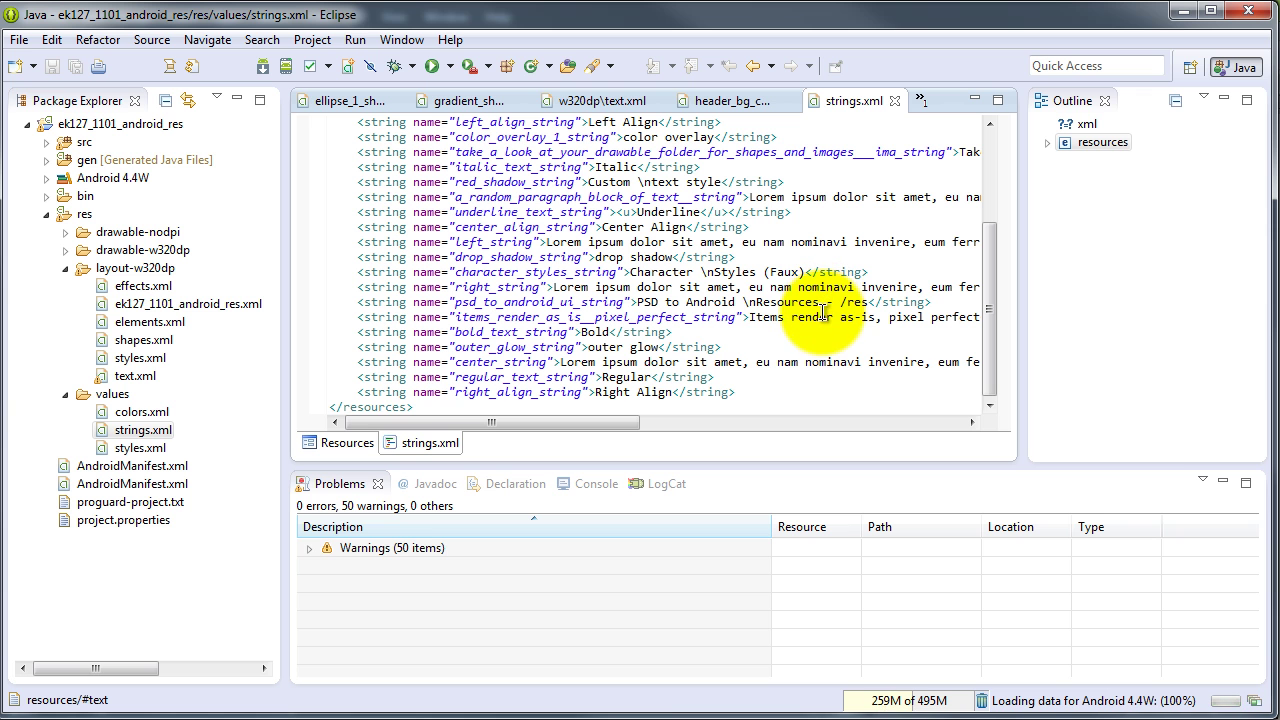
pyautogui.doubleClick(141, 448)
pyautogui.click(777, 244)
pyautogui.scroll(-1, 777, 244)
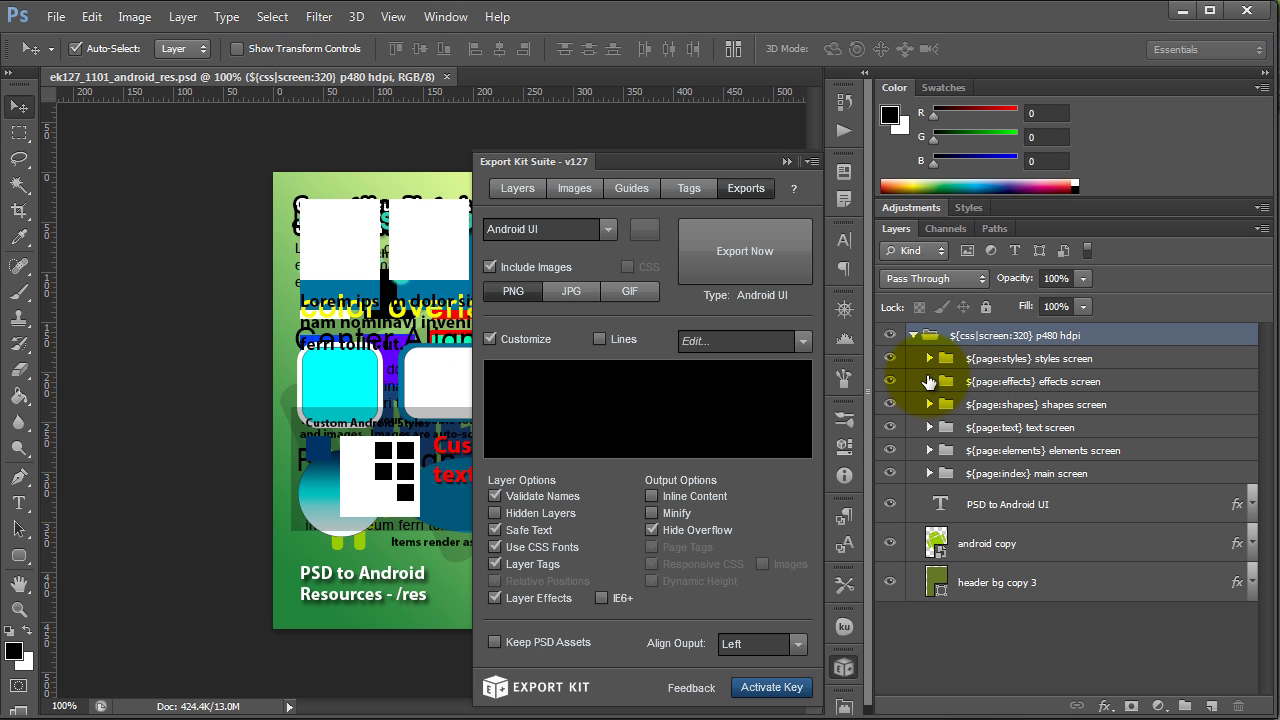
# Hide the shapes, index, elements, text and effects screen groups and close Export Kit
pyautogui.click(888, 398)
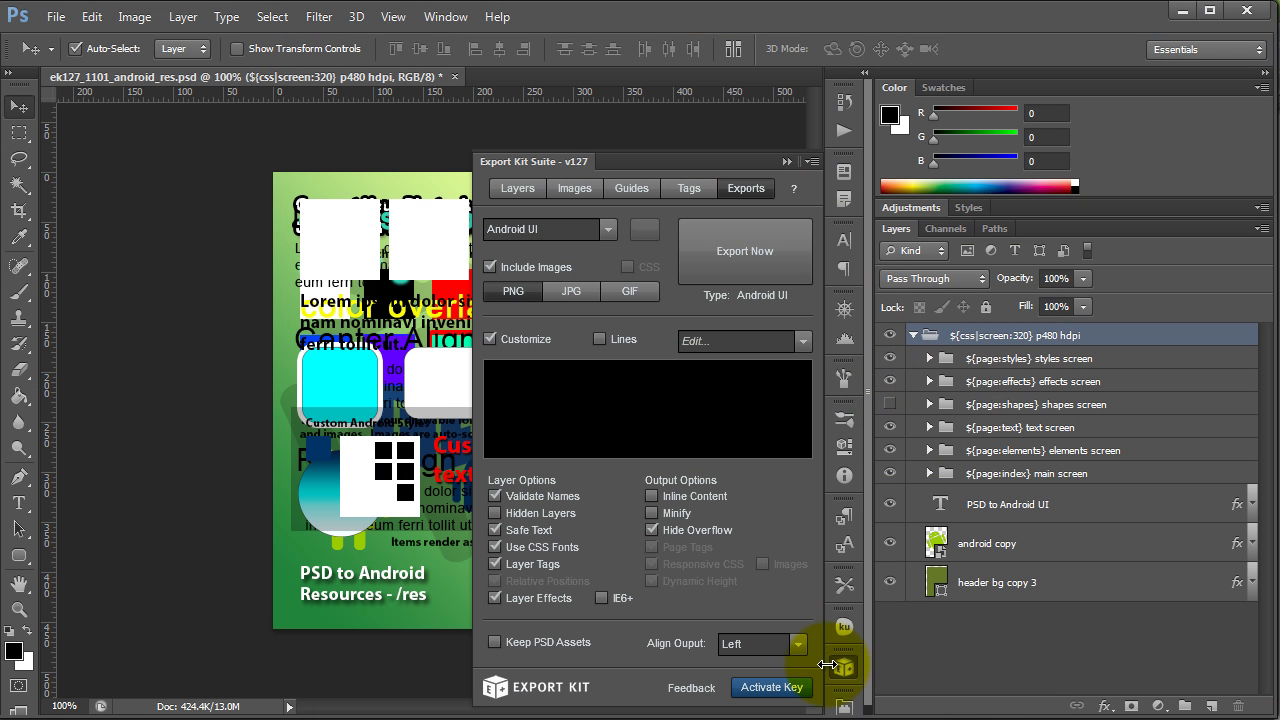
pyautogui.click(832, 671)
pyautogui.moveTo(889, 473); pyautogui.dragTo(890, 427)
pyautogui.click(894, 377)
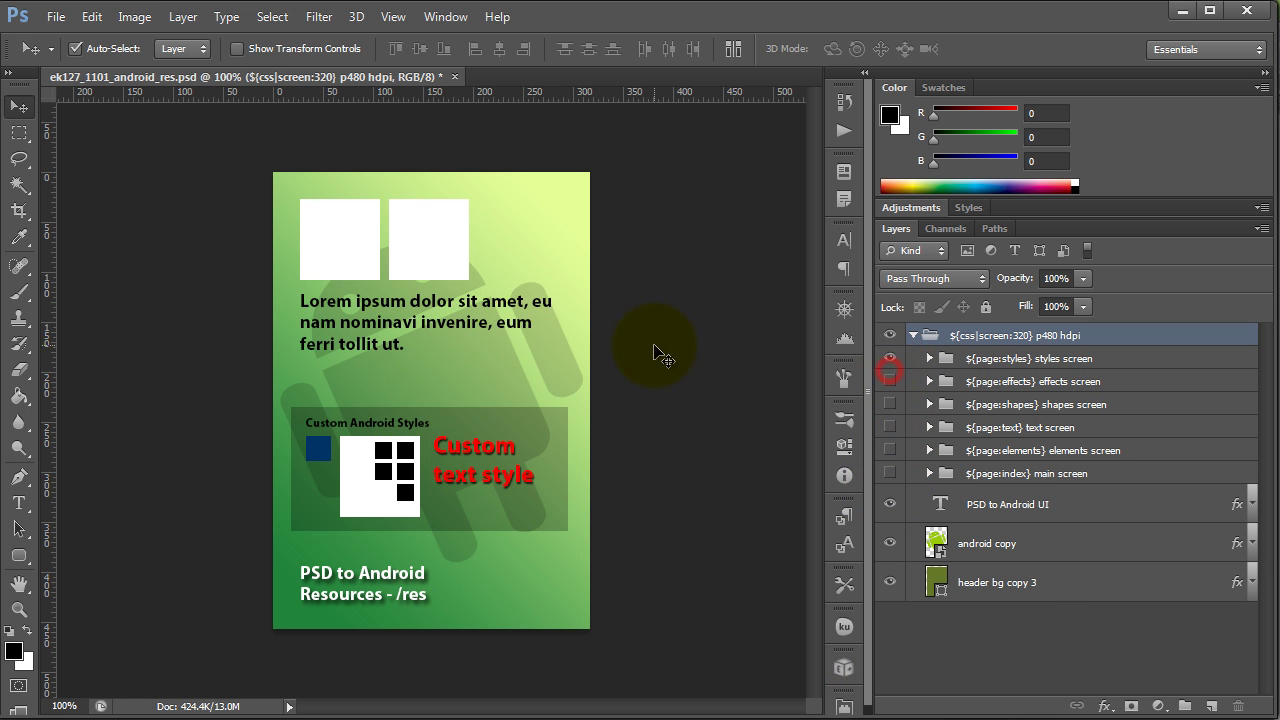
# Select the boxes_icon, red_shadow and blue_box layers from the styles screen canvas
pyautogui.click(391, 477)
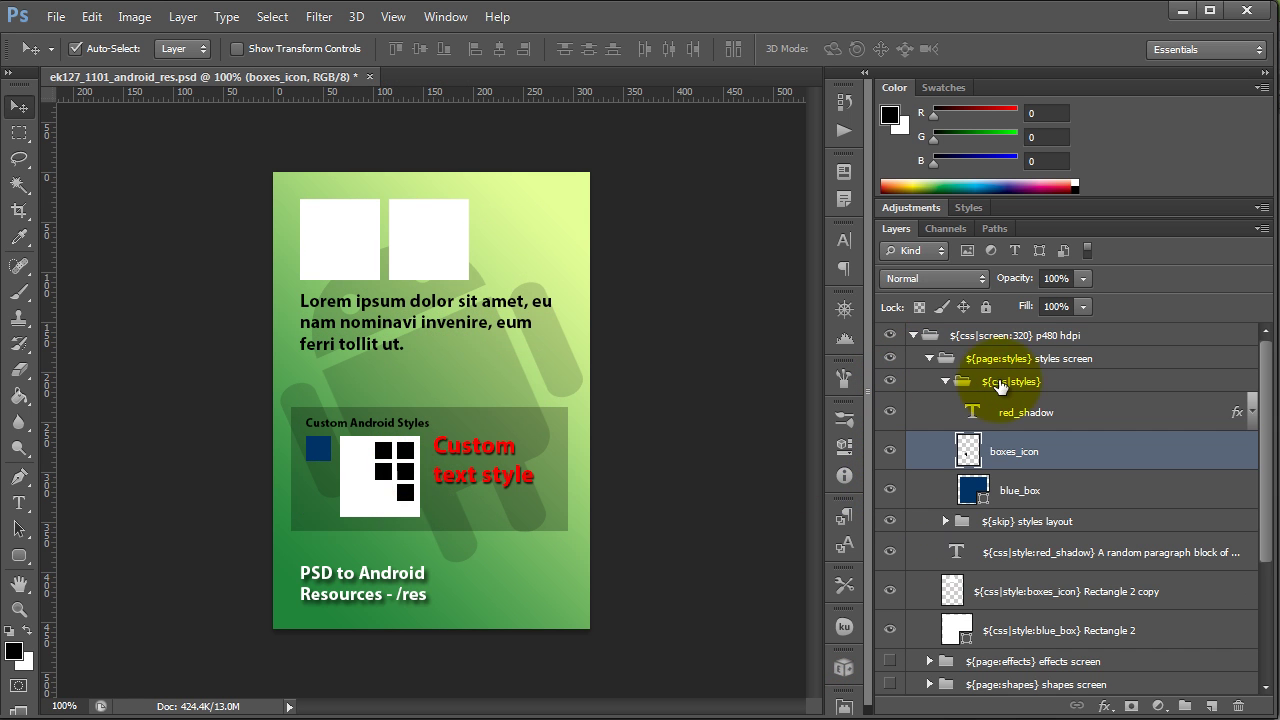
pyautogui.click(1017, 415)
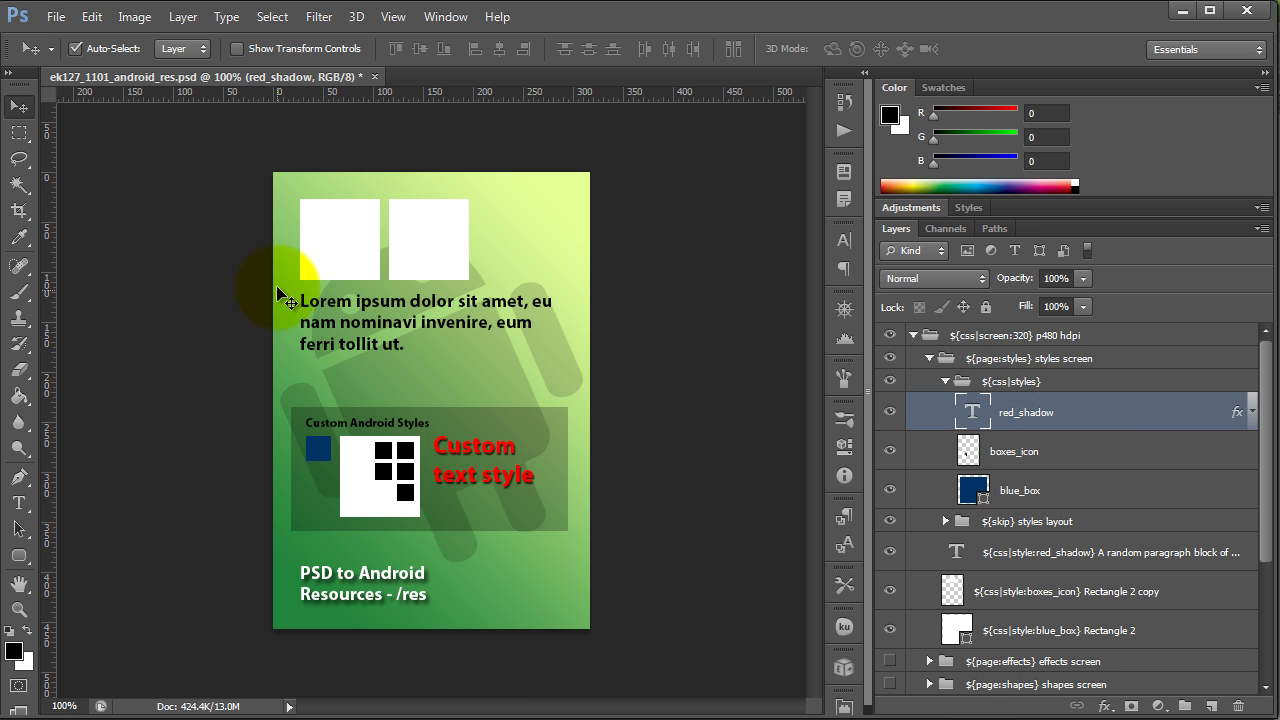
pyautogui.click(342, 232)
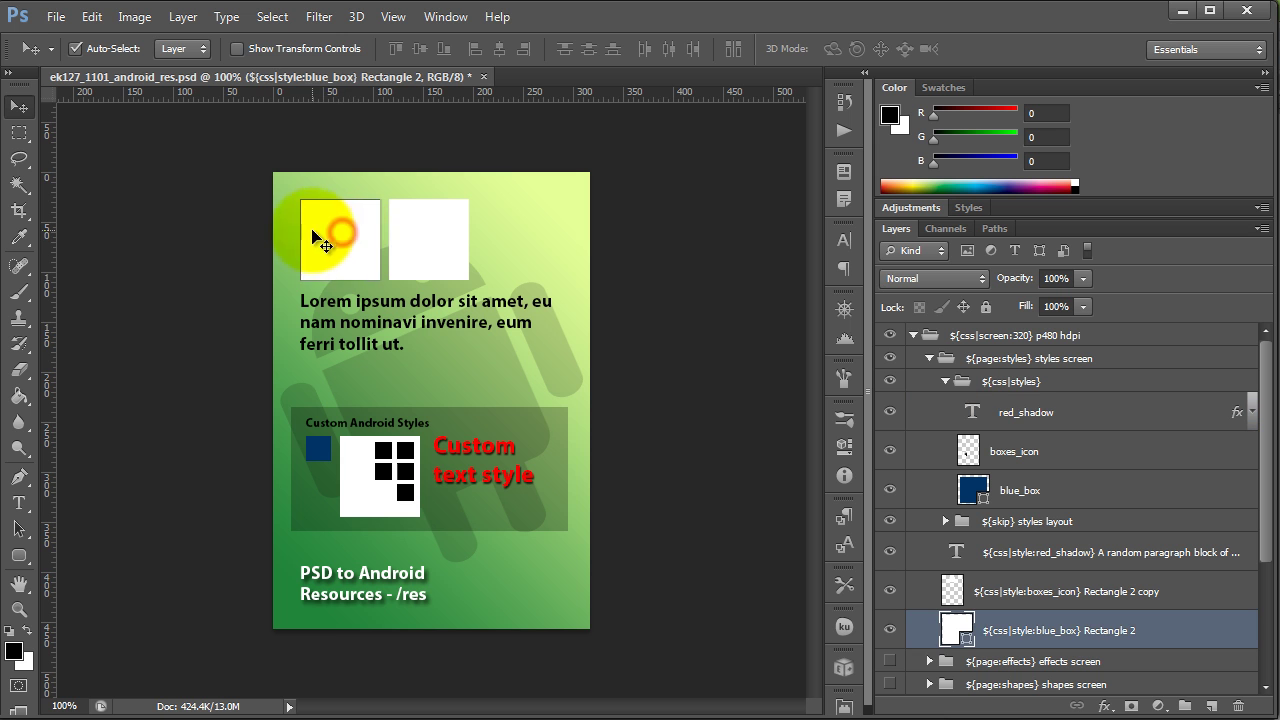
pyautogui.click(436, 242)
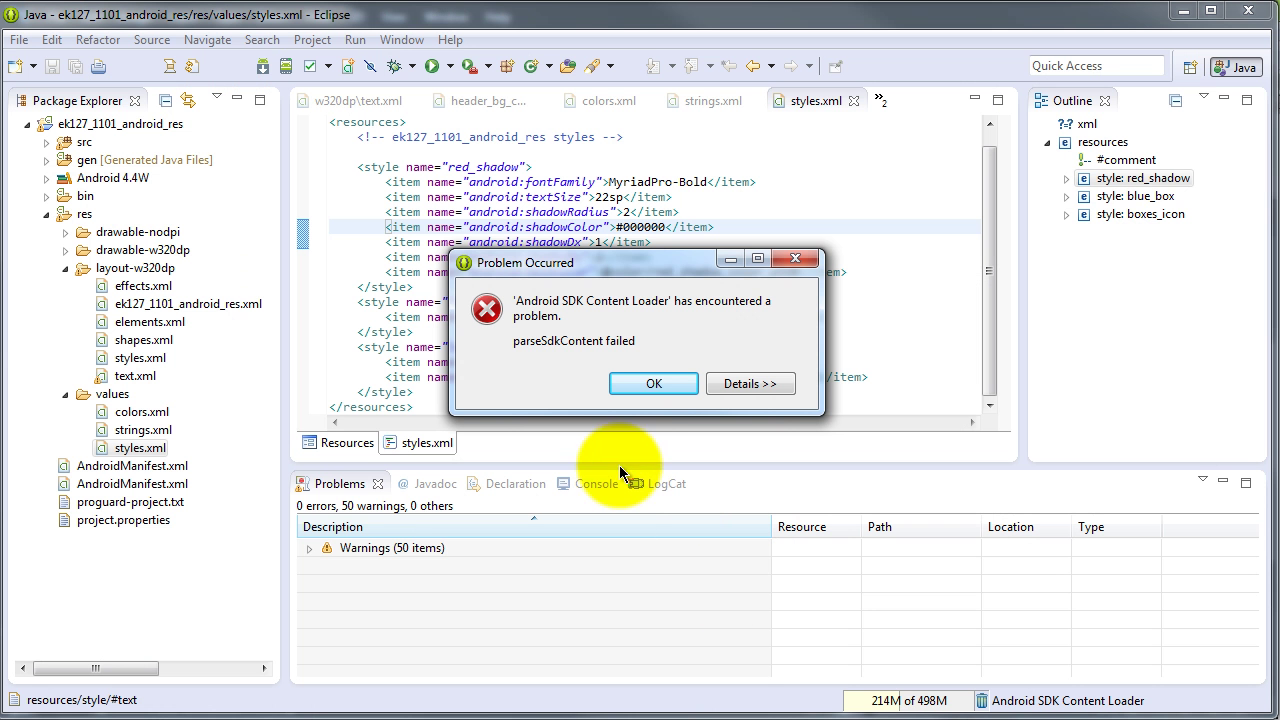
# Dismiss the SDK loader error, browse styles.xml, and show layout-w320dp text.xml in Graphical Layout
pyautogui.click(650, 382)
pyautogui.moveTo(480, 290); pyautogui.dragTo(600, 272)
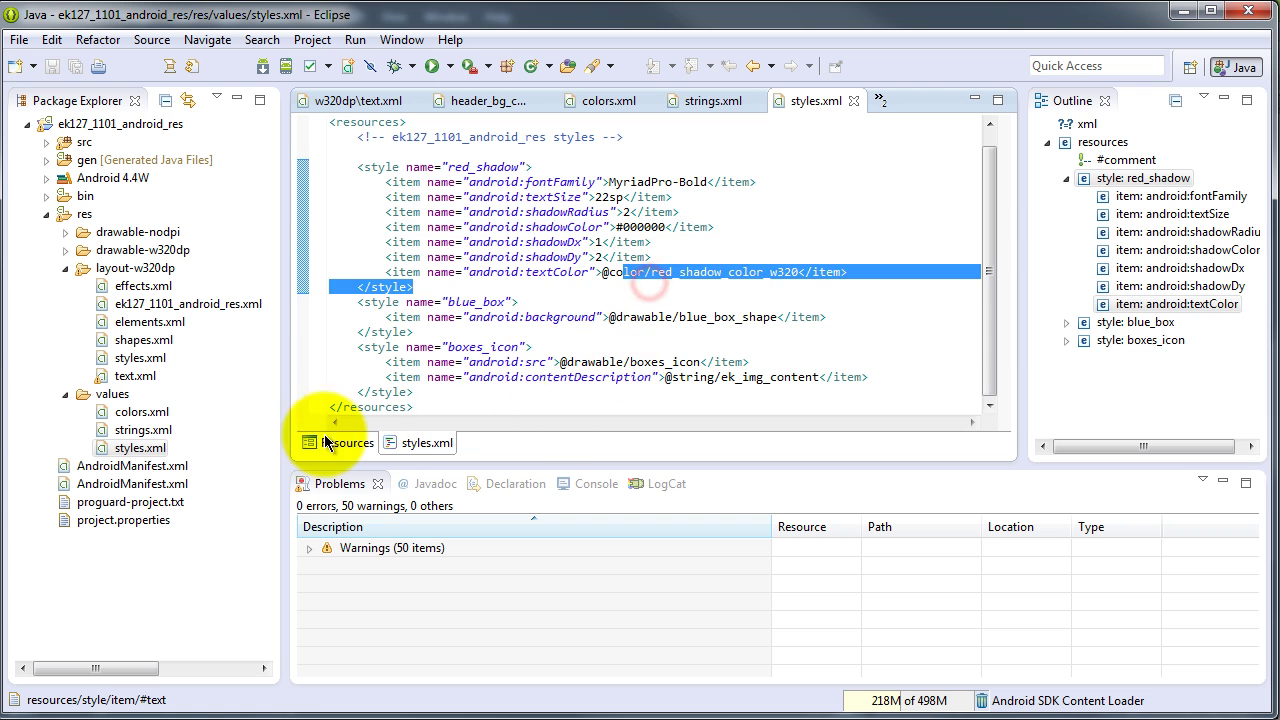
pyautogui.click(515, 360)
pyautogui.click(350, 446)
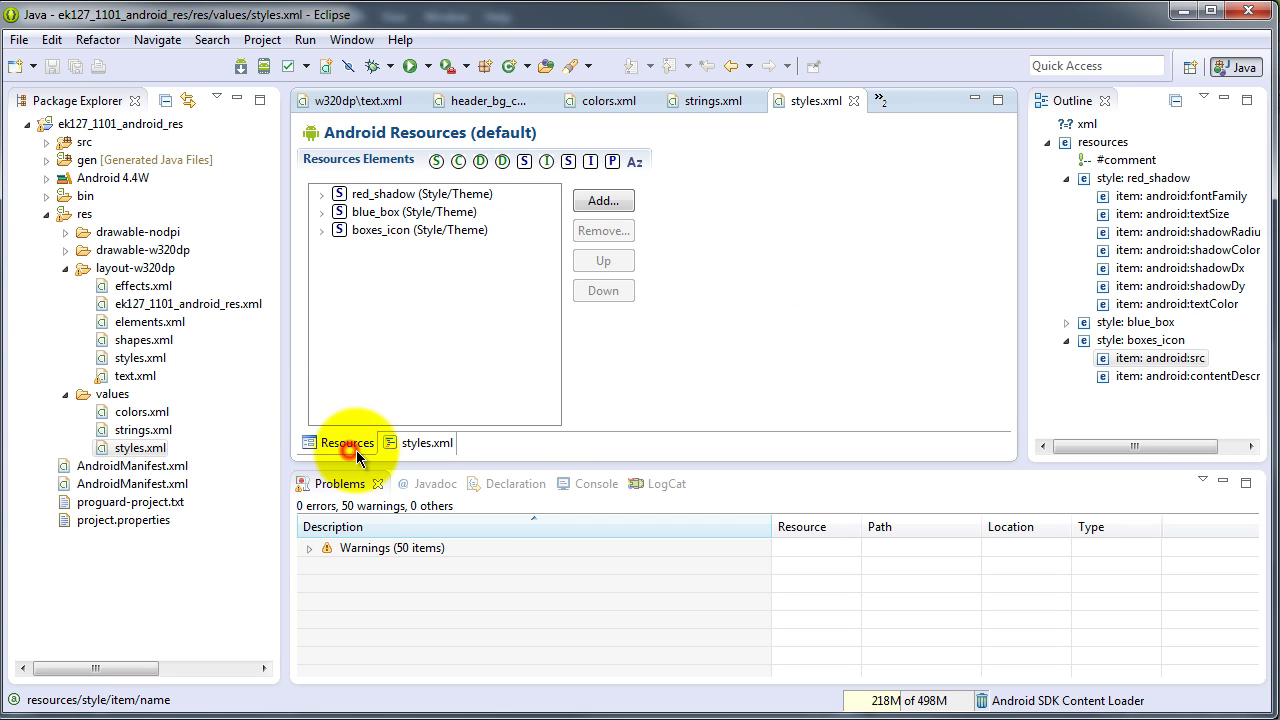
pyautogui.click(432, 444)
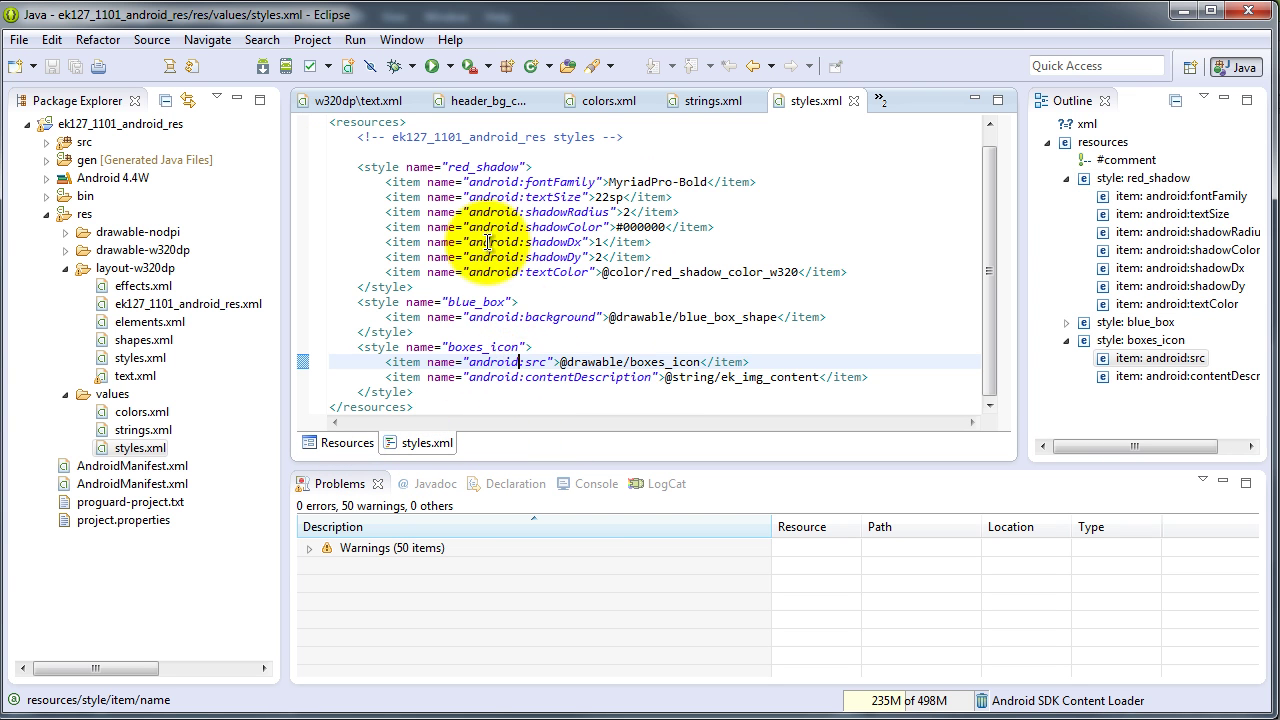
pyautogui.doubleClick(135, 376)
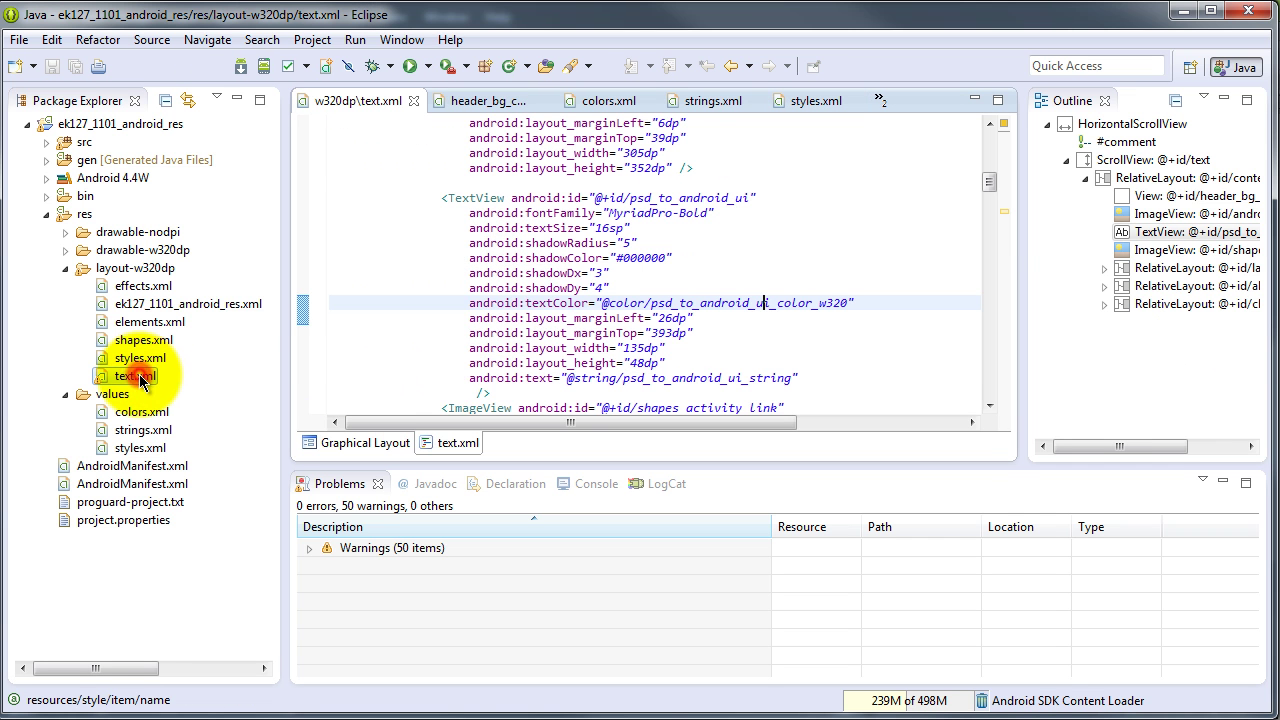
pyautogui.click(345, 443)
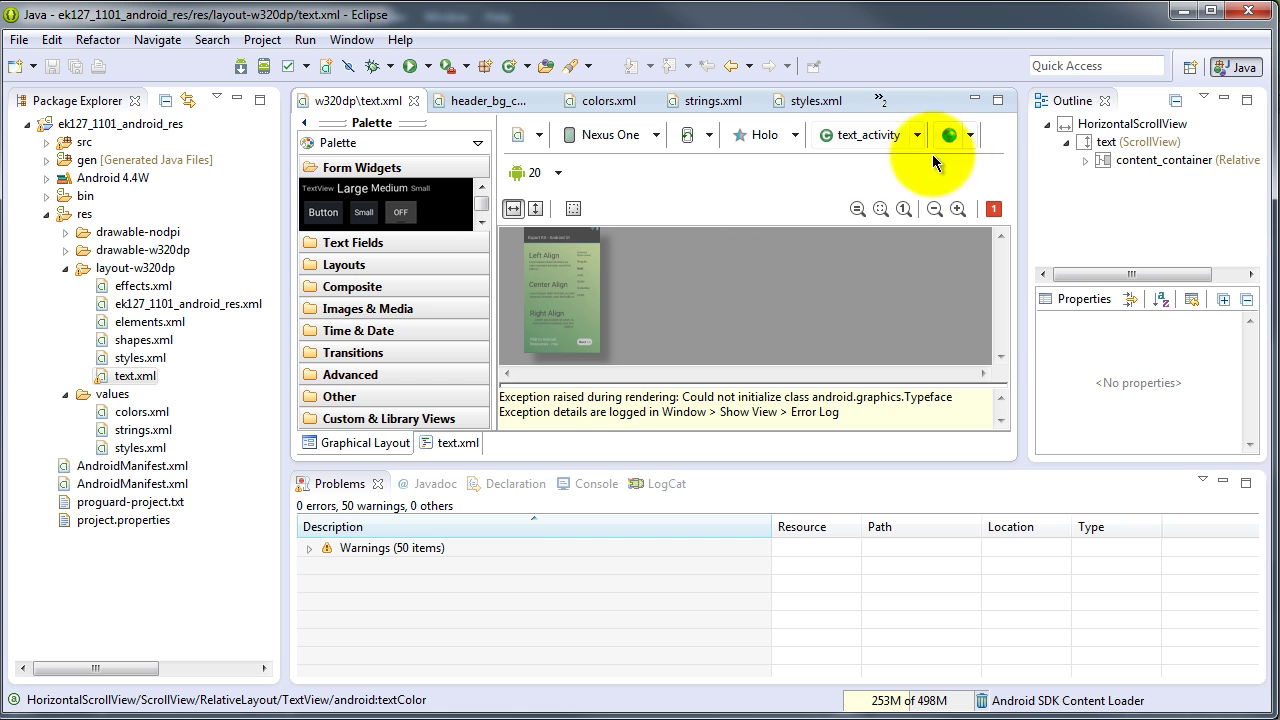
# Maximize the text.xml preview and inspect the scroll view, Left Align, align_text and Bold properties
pyautogui.doubleClick(379, 104)
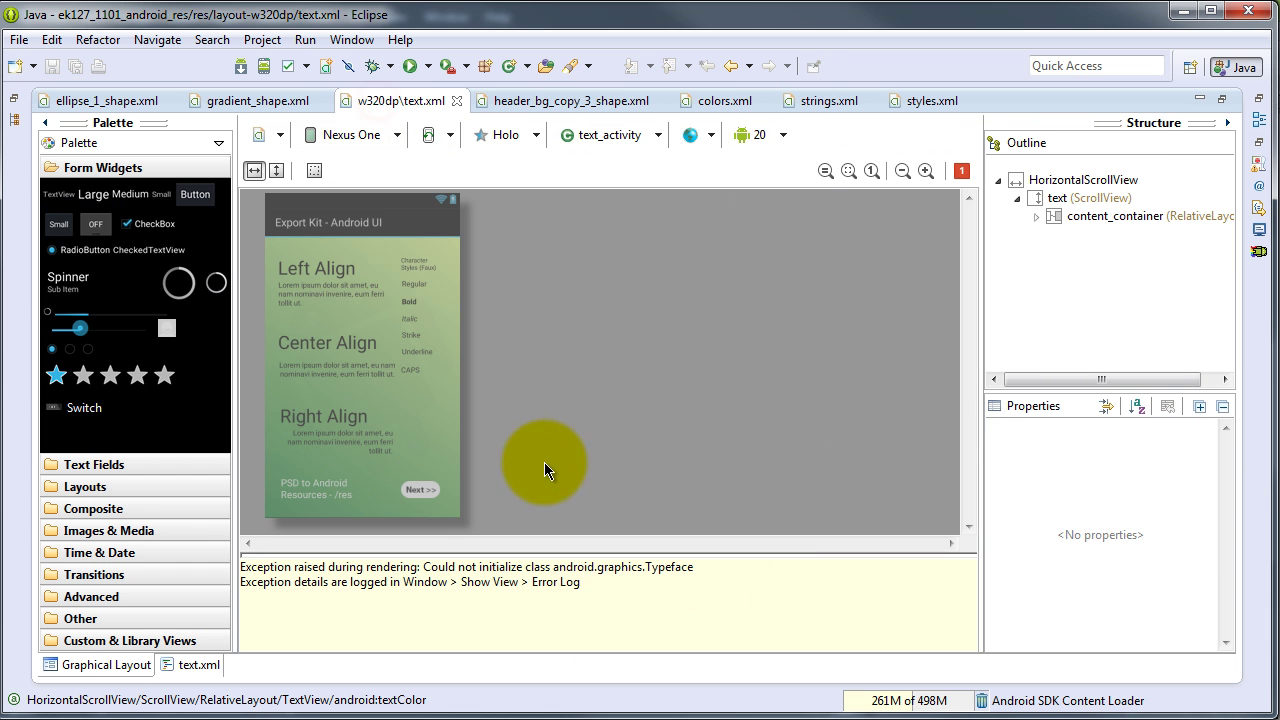
pyautogui.click(567, 400)
pyautogui.click(327, 293)
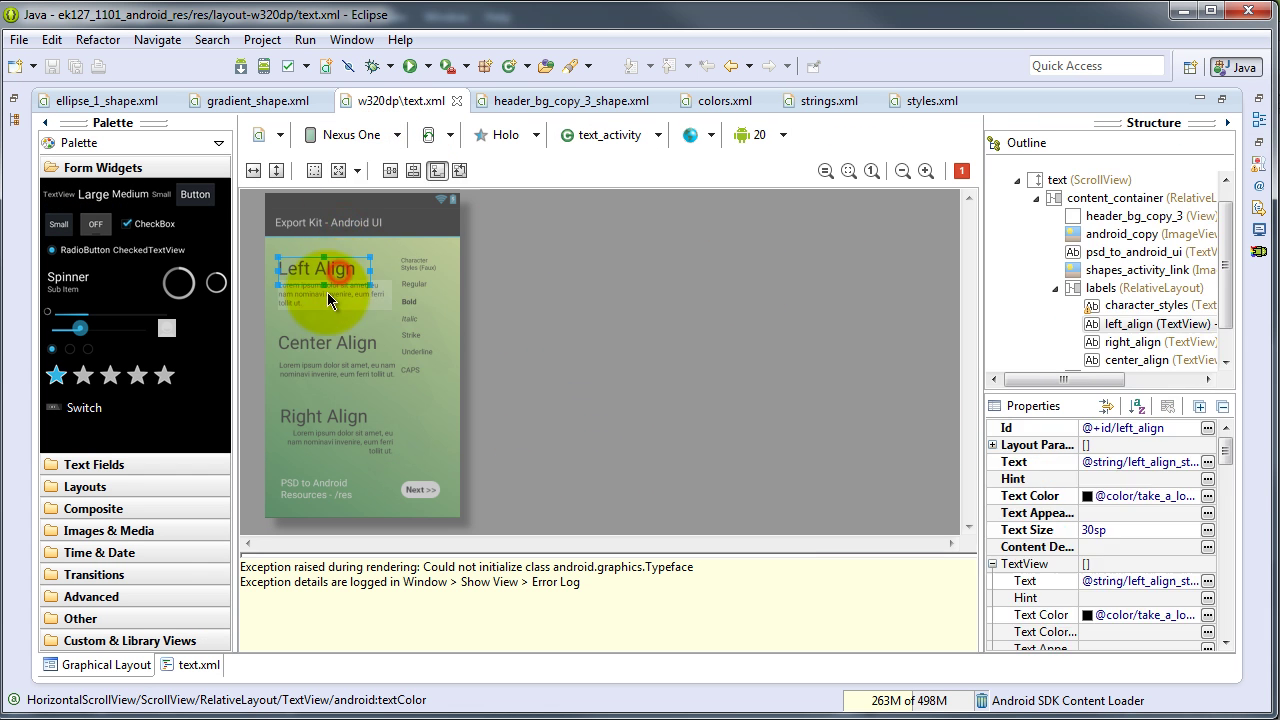
pyautogui.click(338, 345)
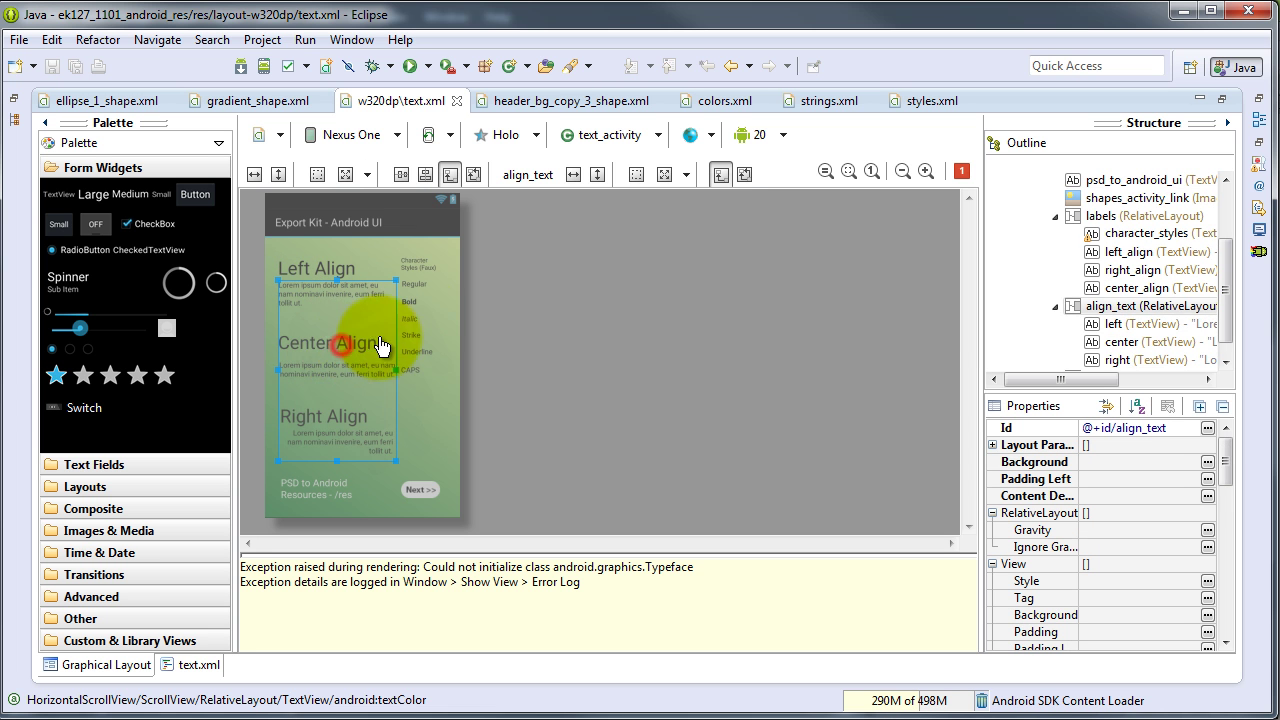
pyautogui.click(412, 310)
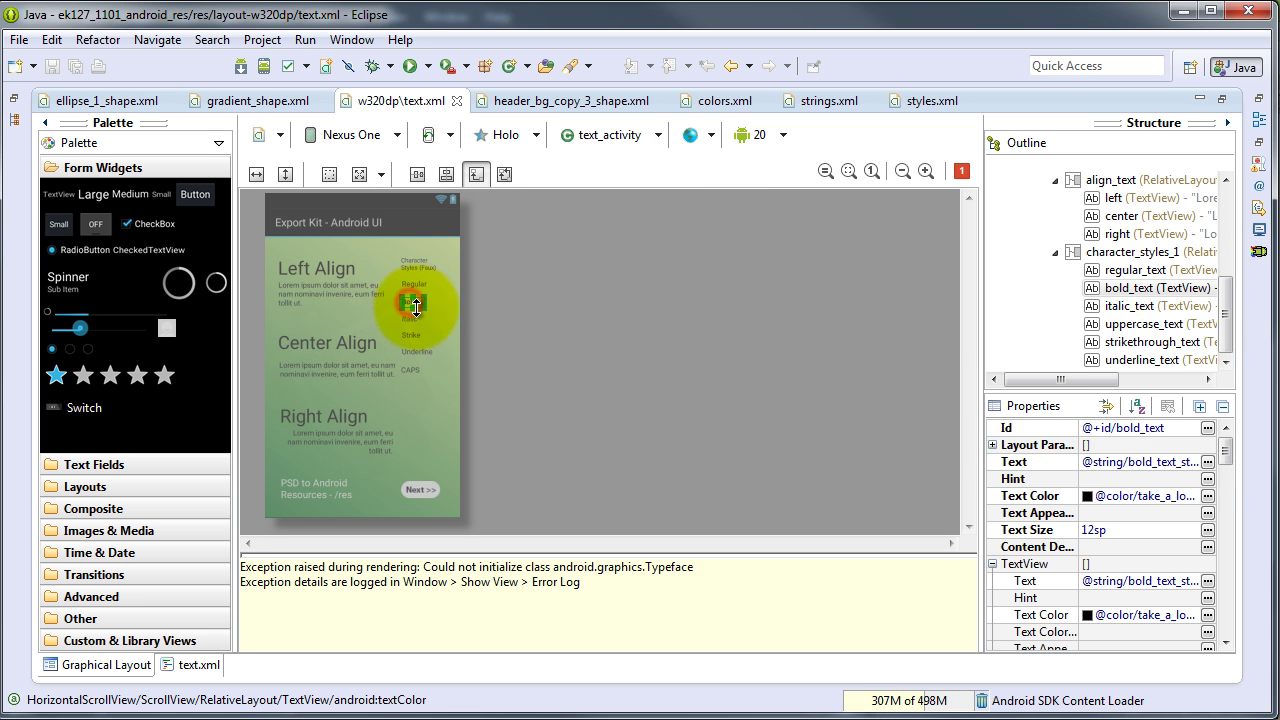
pyautogui.click(327, 224)
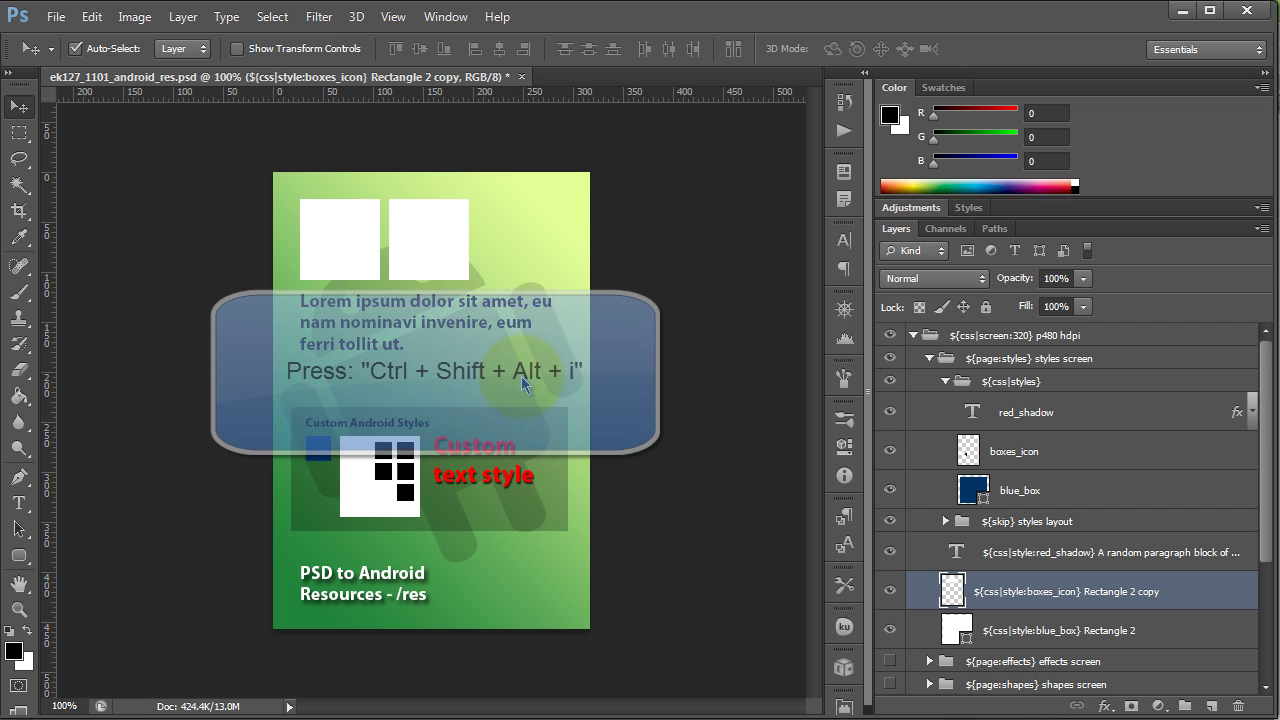
pyautogui.hotkey('ctrl', 'shift', 'alt', 'i')
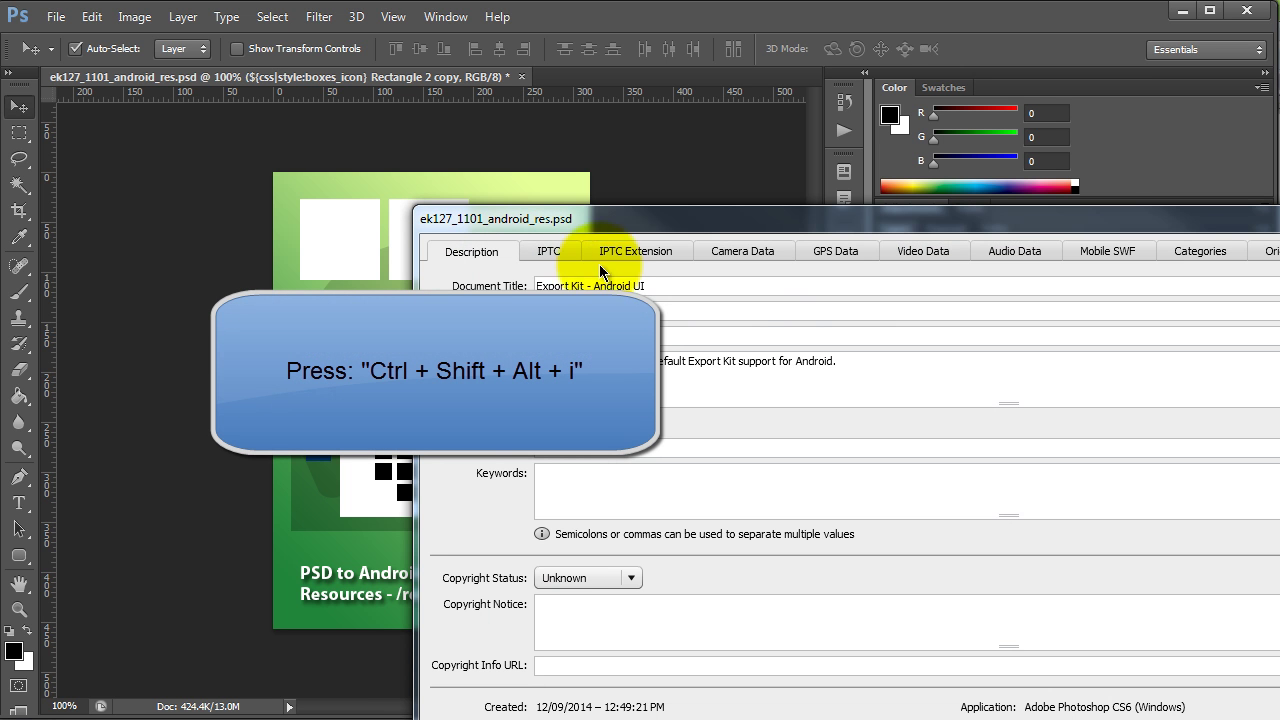
pyautogui.moveTo(786, 224); pyautogui.dragTo(466, 71)
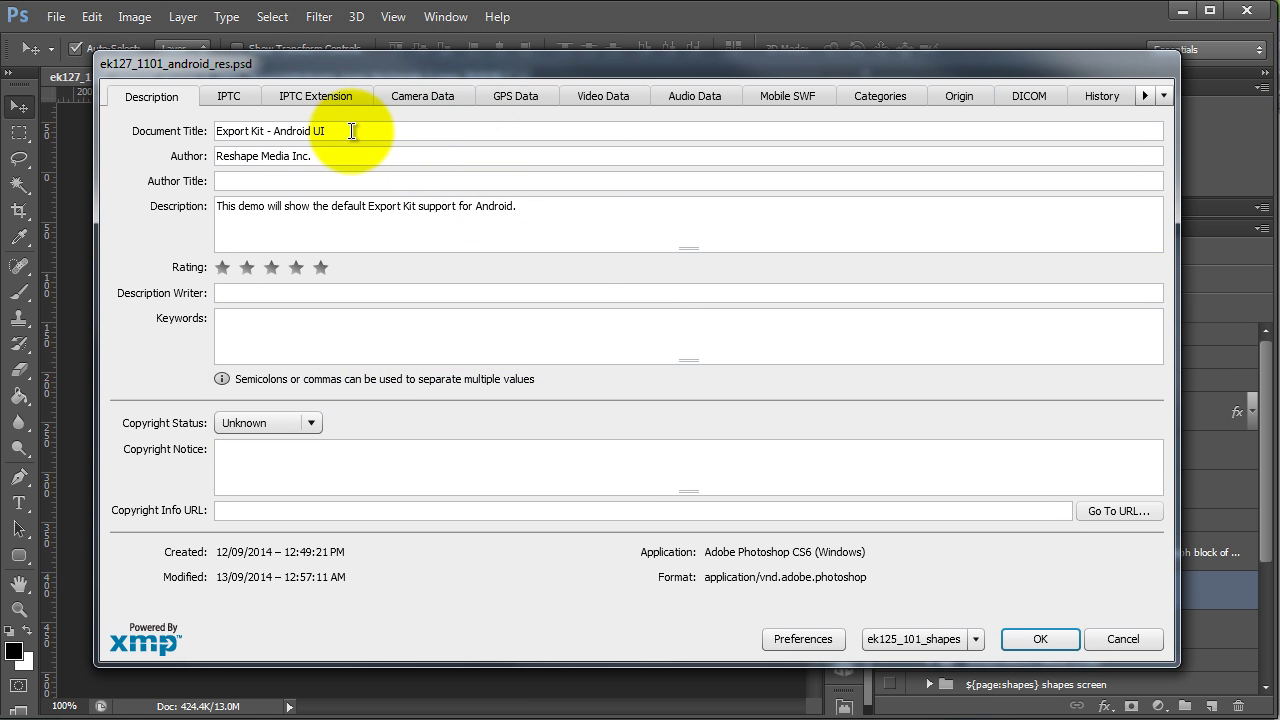
pyautogui.click(351, 131)
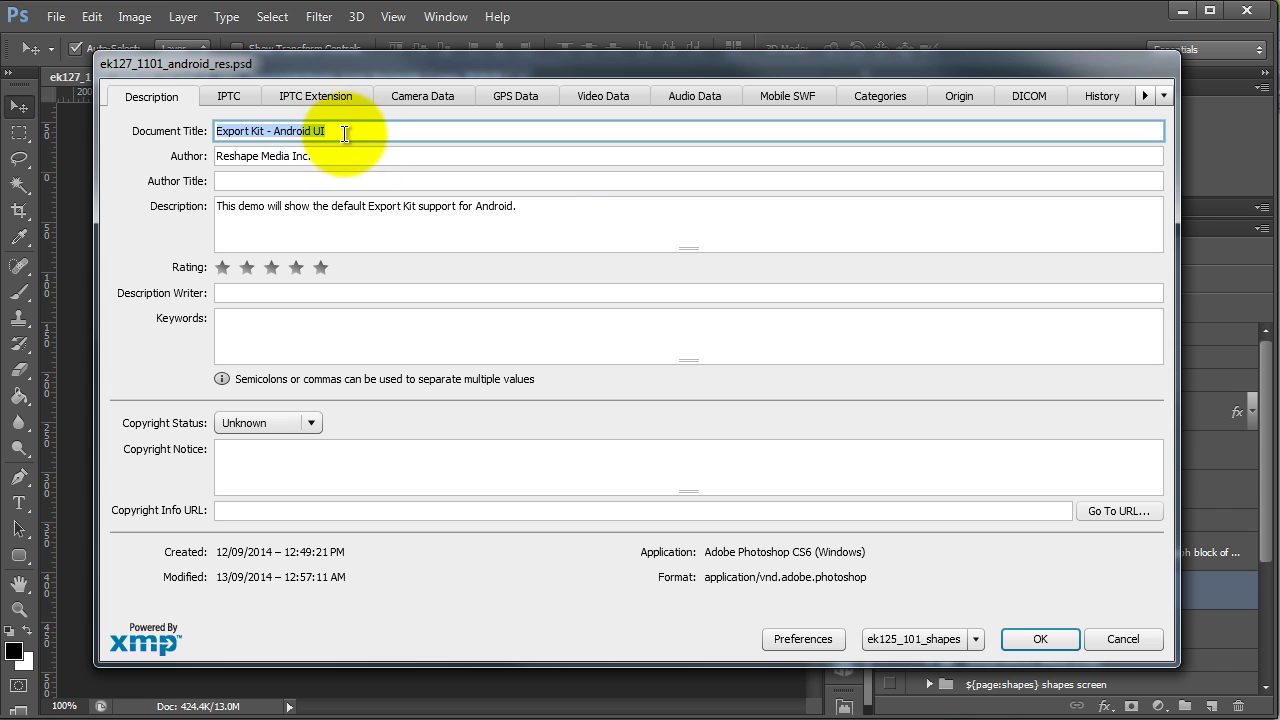
pyautogui.click(1124, 639)
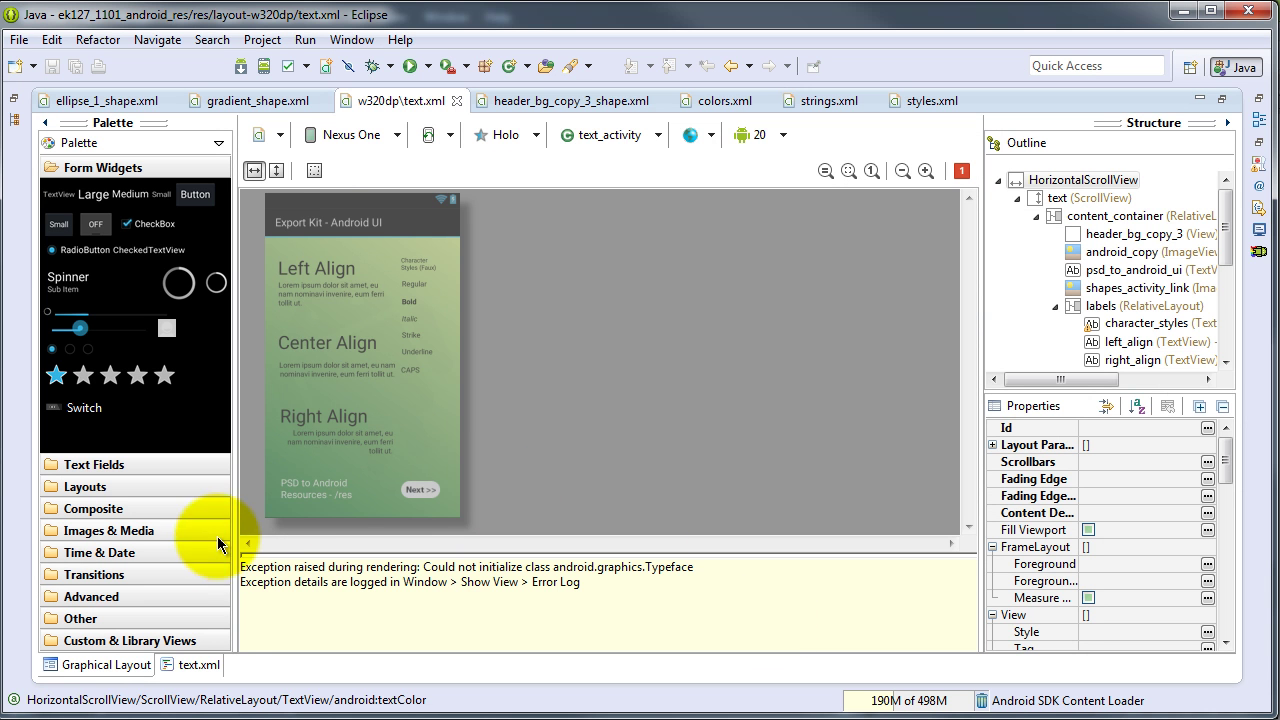
# Open the layout-w320dp styles.xml and shapes.xml layouts, dismissing each SDK loading error
pyautogui.doubleClick(386, 103)
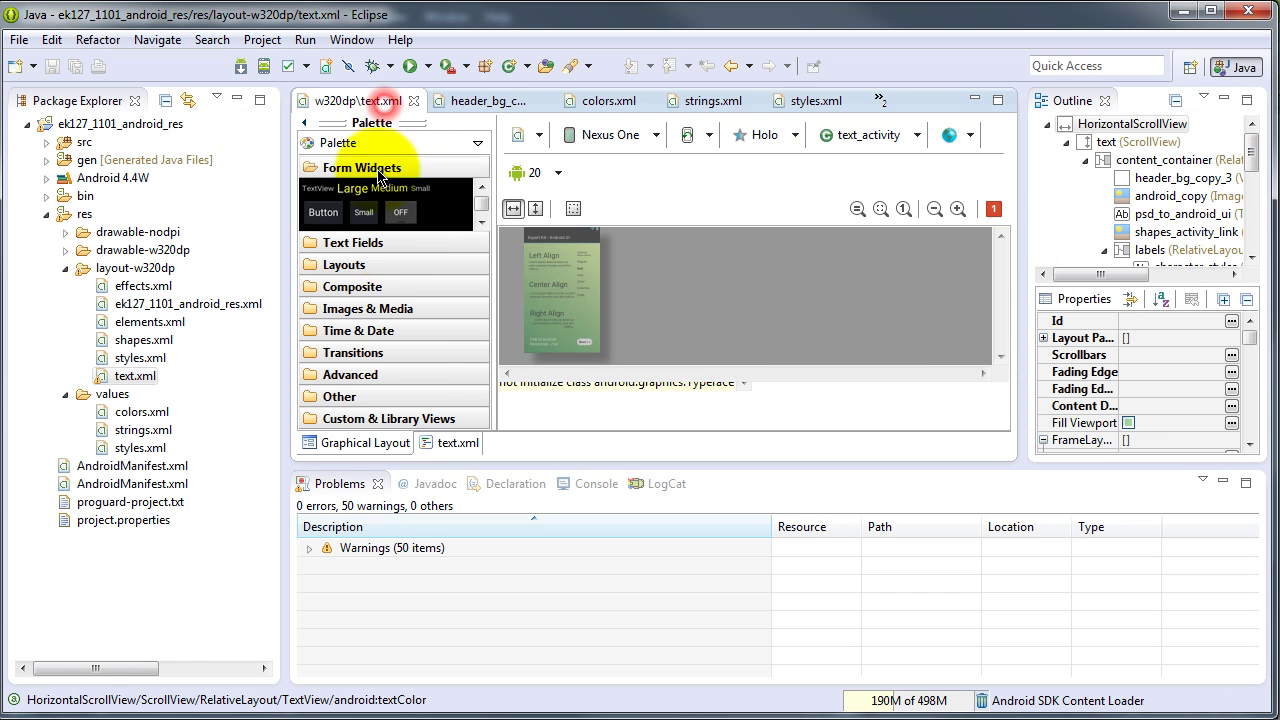
pyautogui.doubleClick(140, 357)
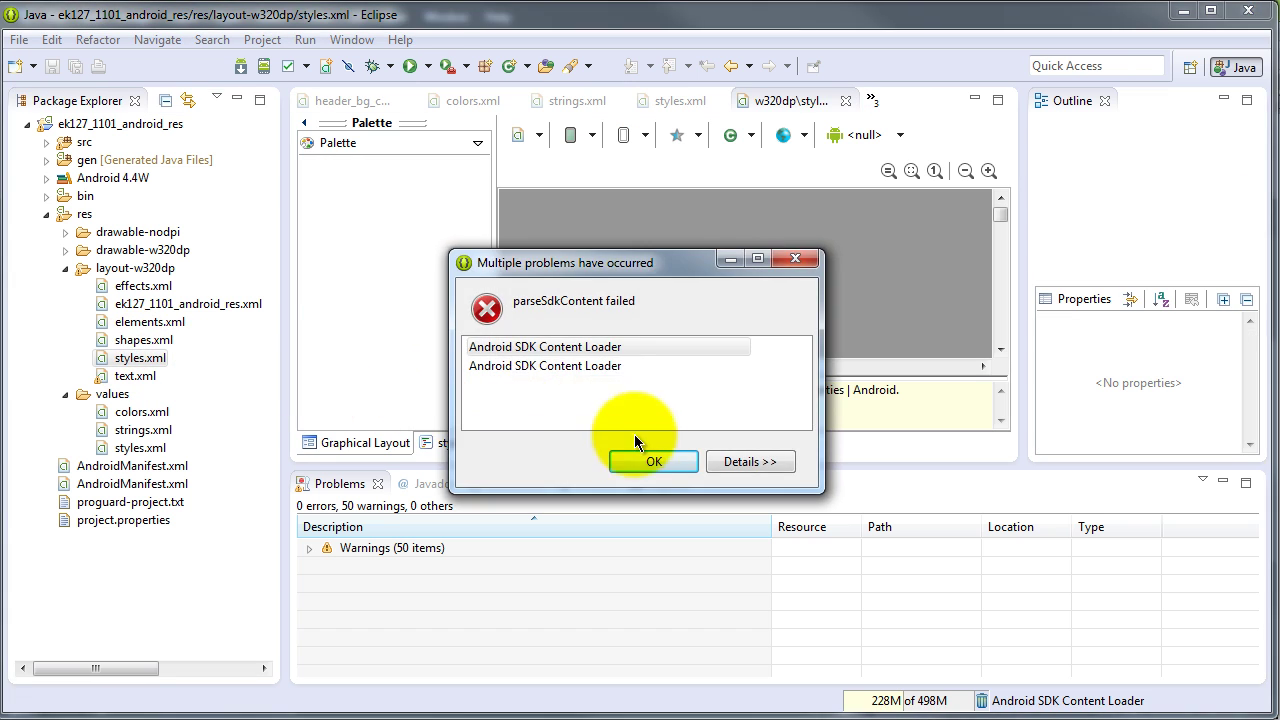
pyautogui.click(639, 456)
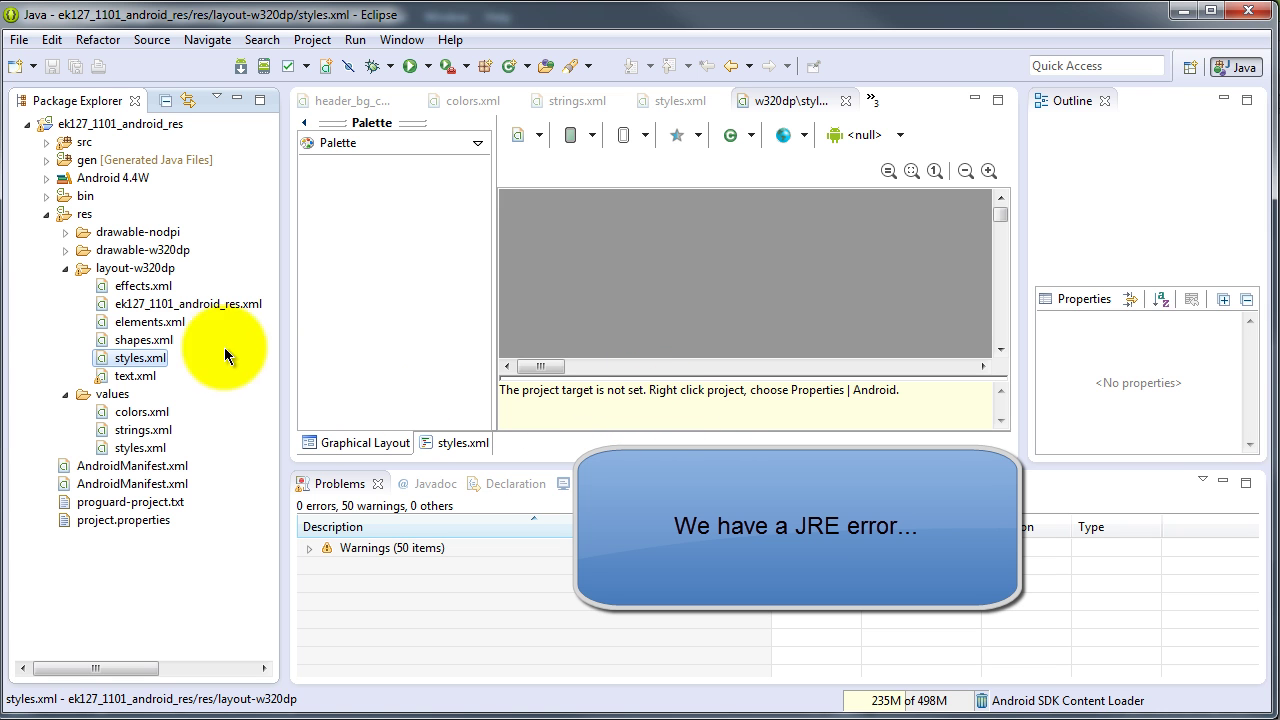
pyautogui.doubleClick(145, 341)
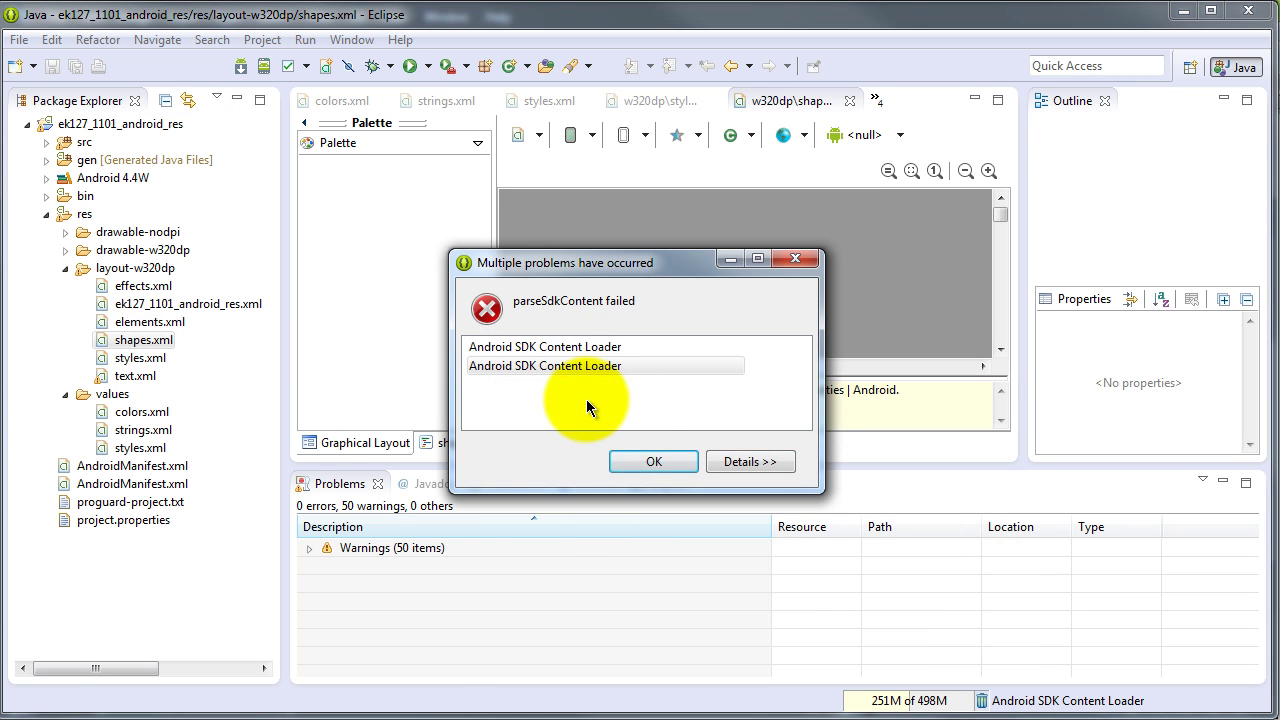
pyautogui.click(652, 463)
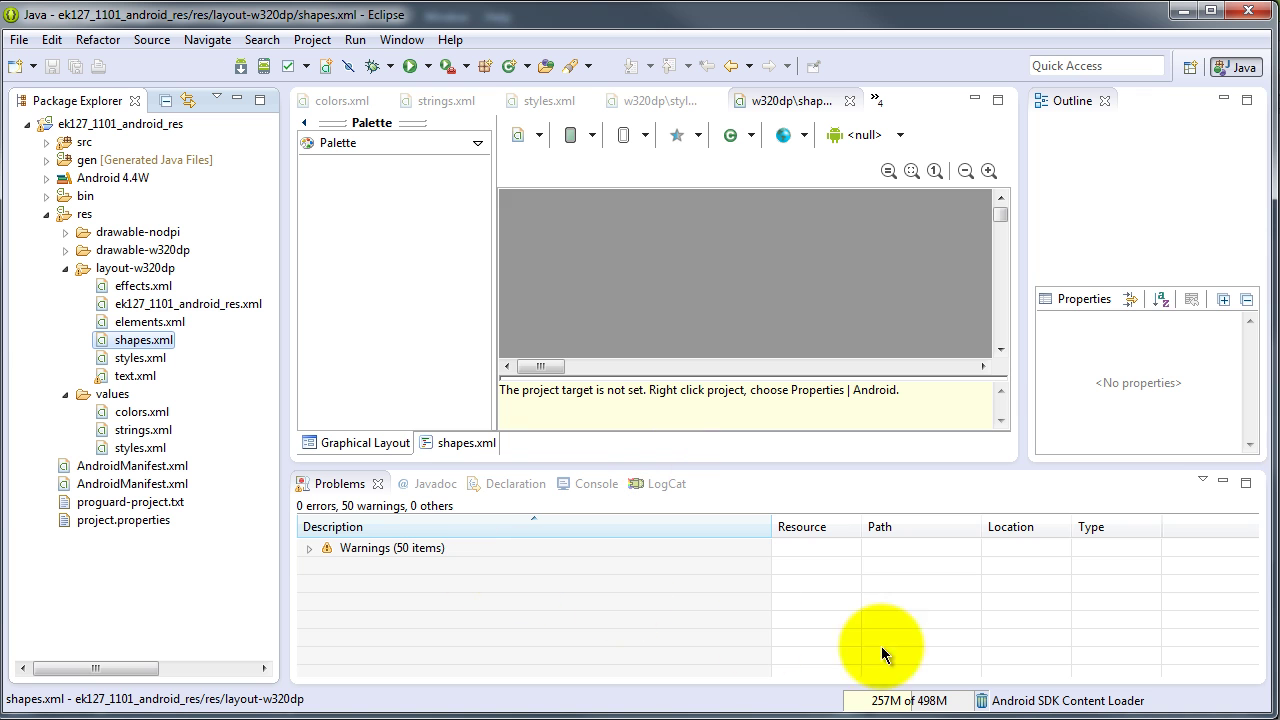
# Add the JRE System Library to the project's build path using the JavaSE-1.7 (jre7) environment
pyautogui.rightClick(143, 127)
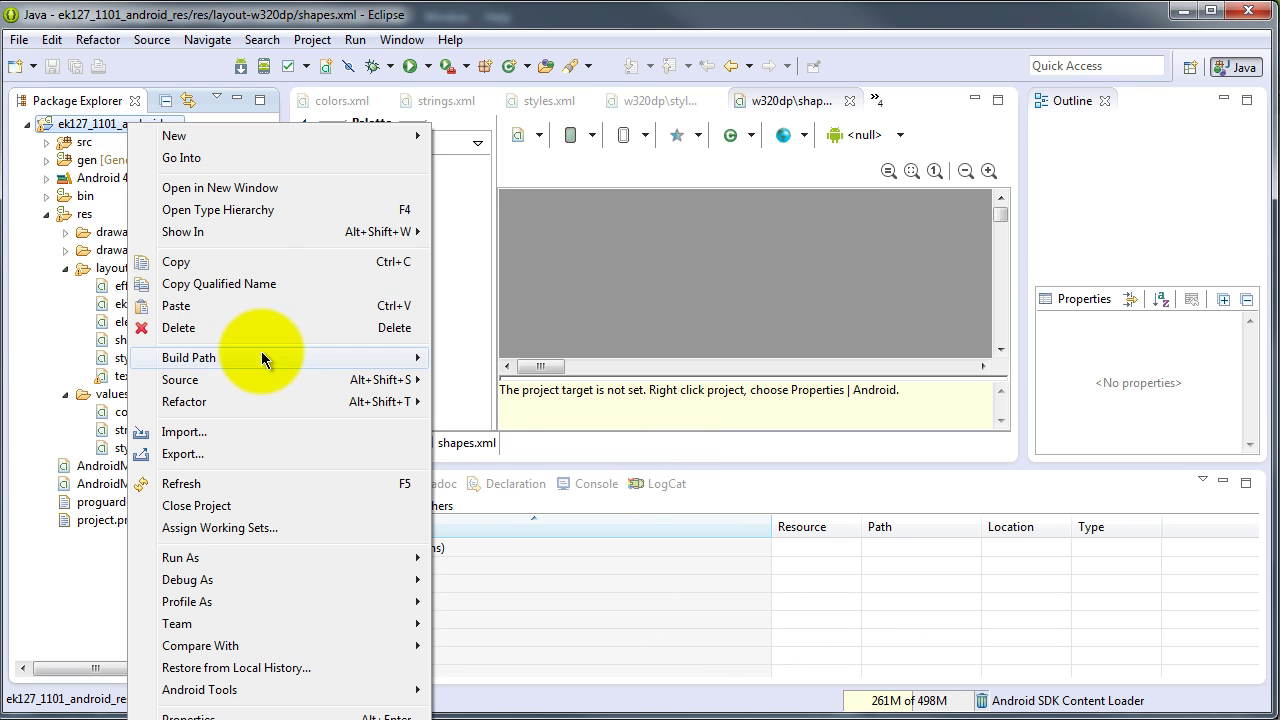
pyautogui.click(291, 358)
pyautogui.click(520, 455)
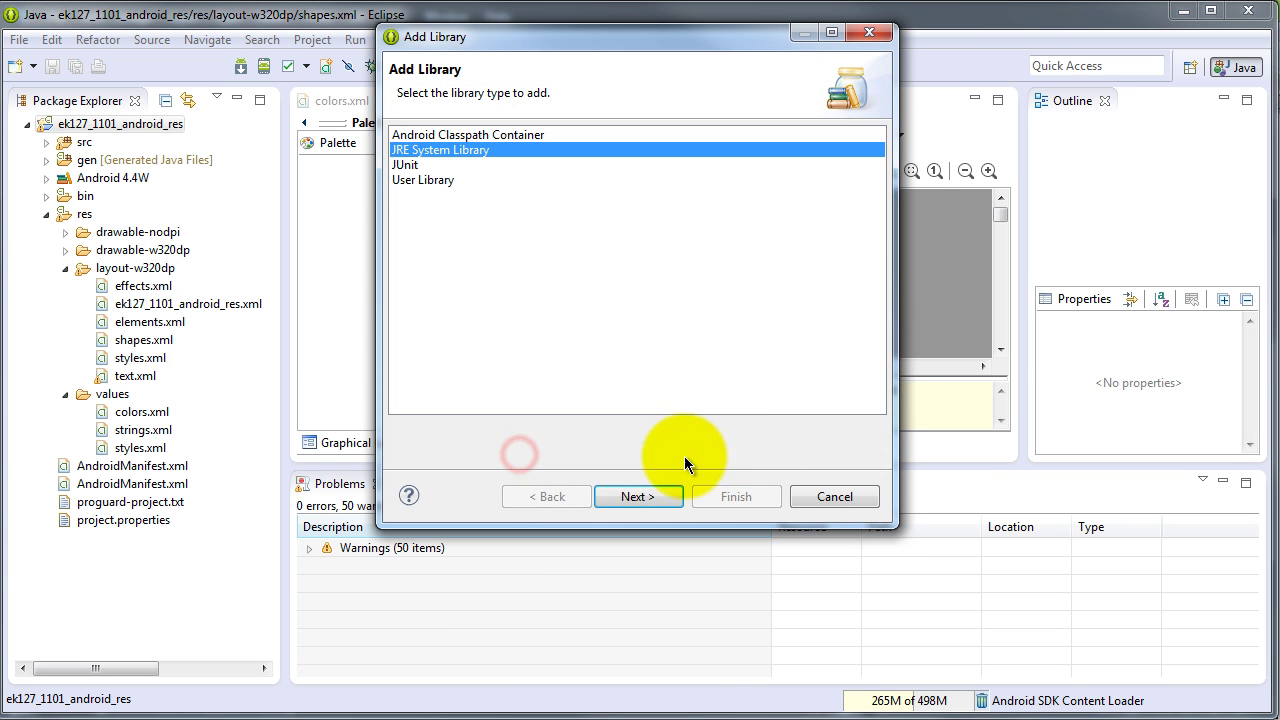
pyautogui.click(646, 500)
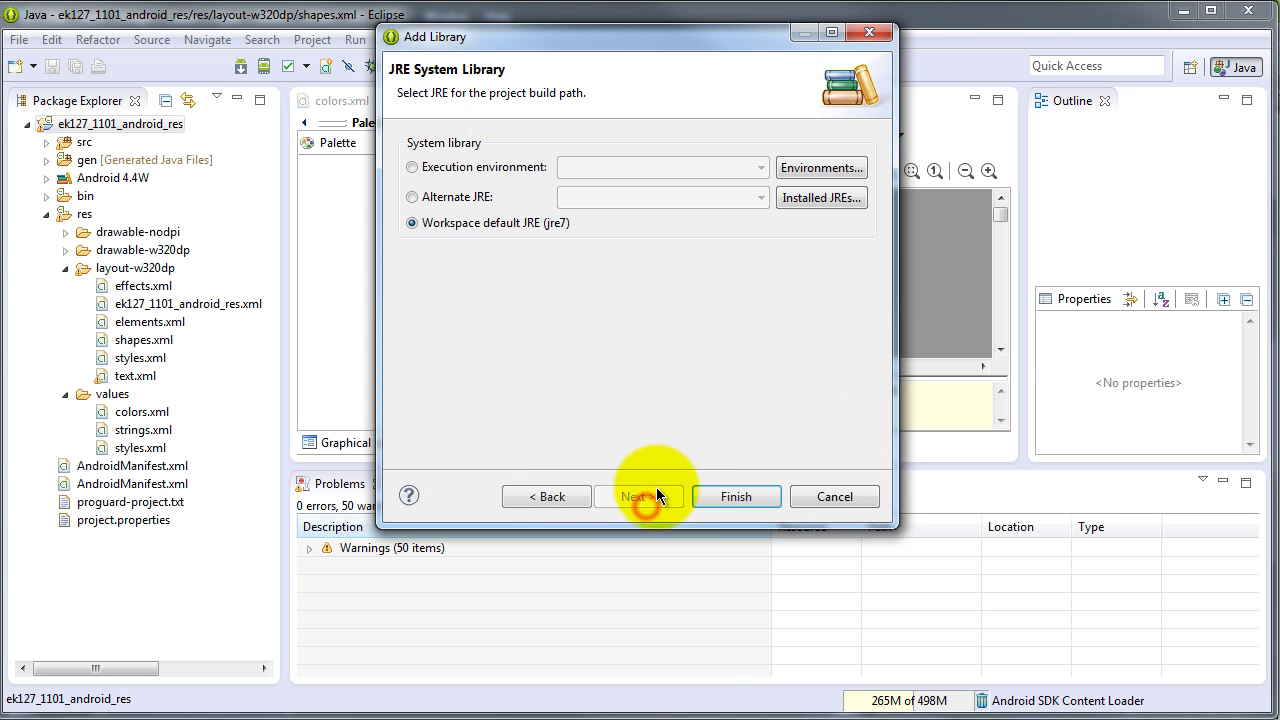
pyautogui.click(778, 169)
pyautogui.click(580, 376)
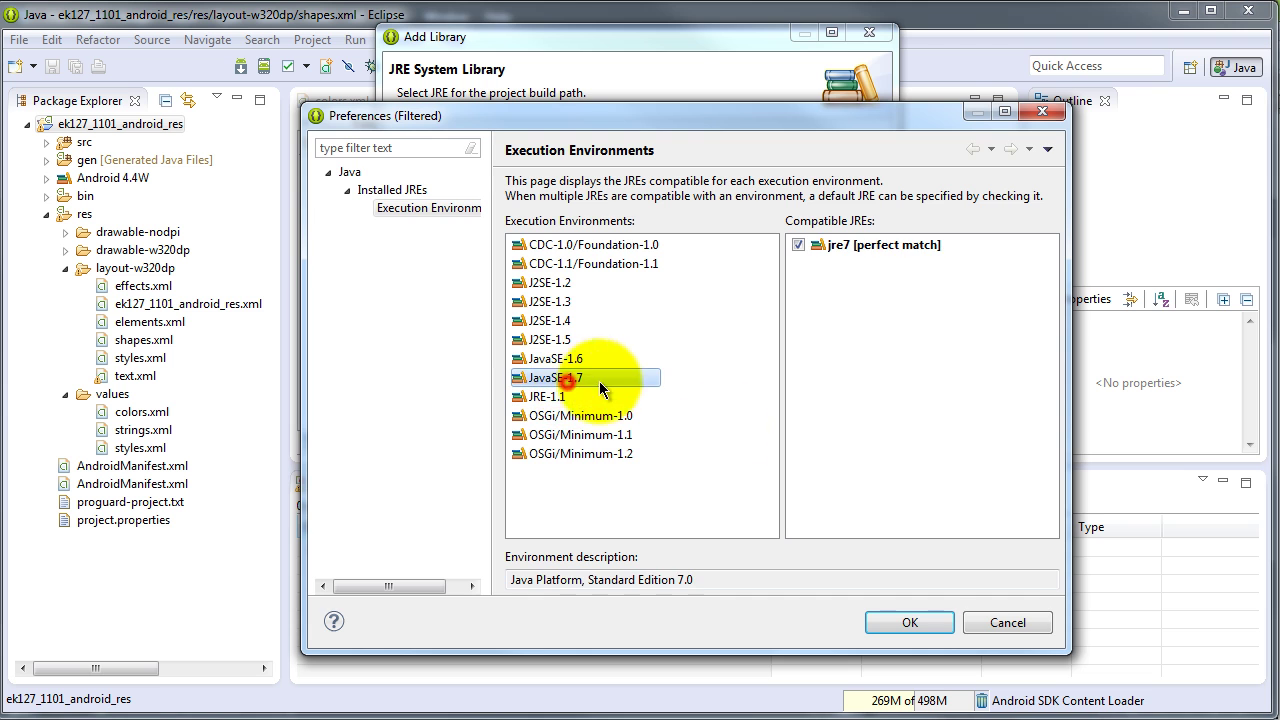
pyautogui.click(910, 623)
pyautogui.click(745, 497)
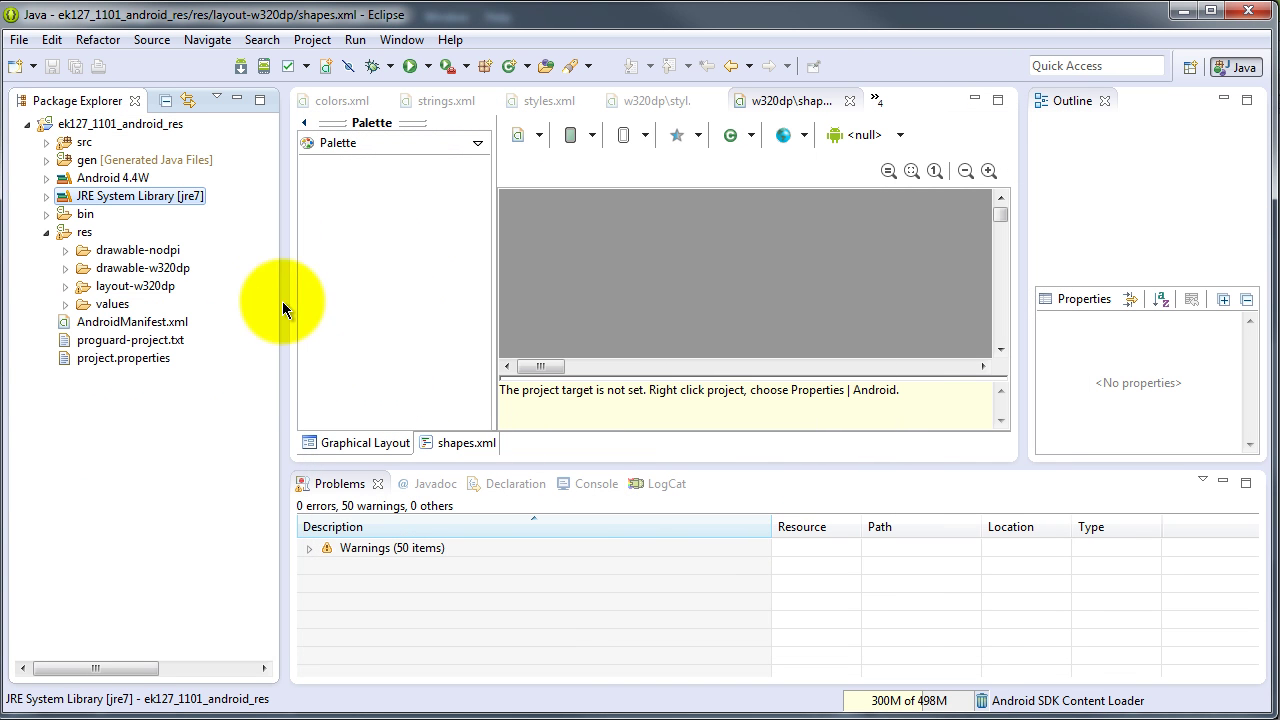
# Open elements.xml from the layout-w320dp folder and dismiss its error
pyautogui.click(66, 287)
pyautogui.doubleClick(148, 340)
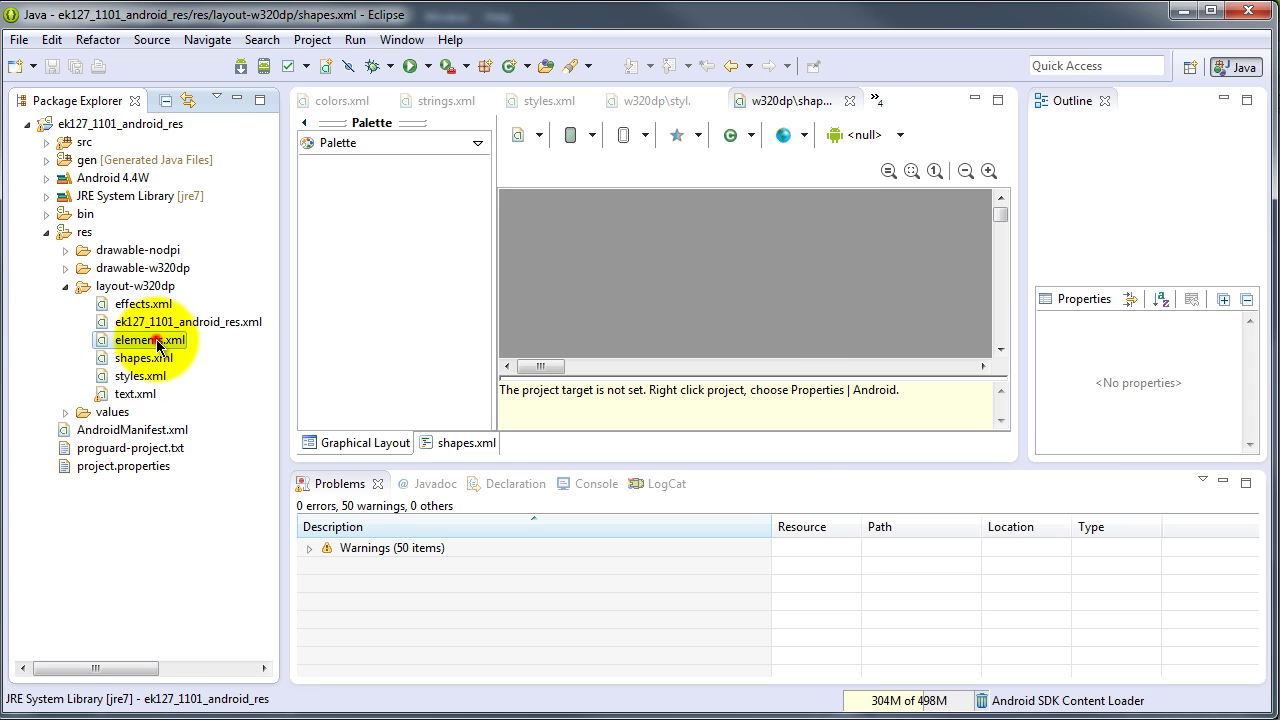
pyautogui.click(654, 462)
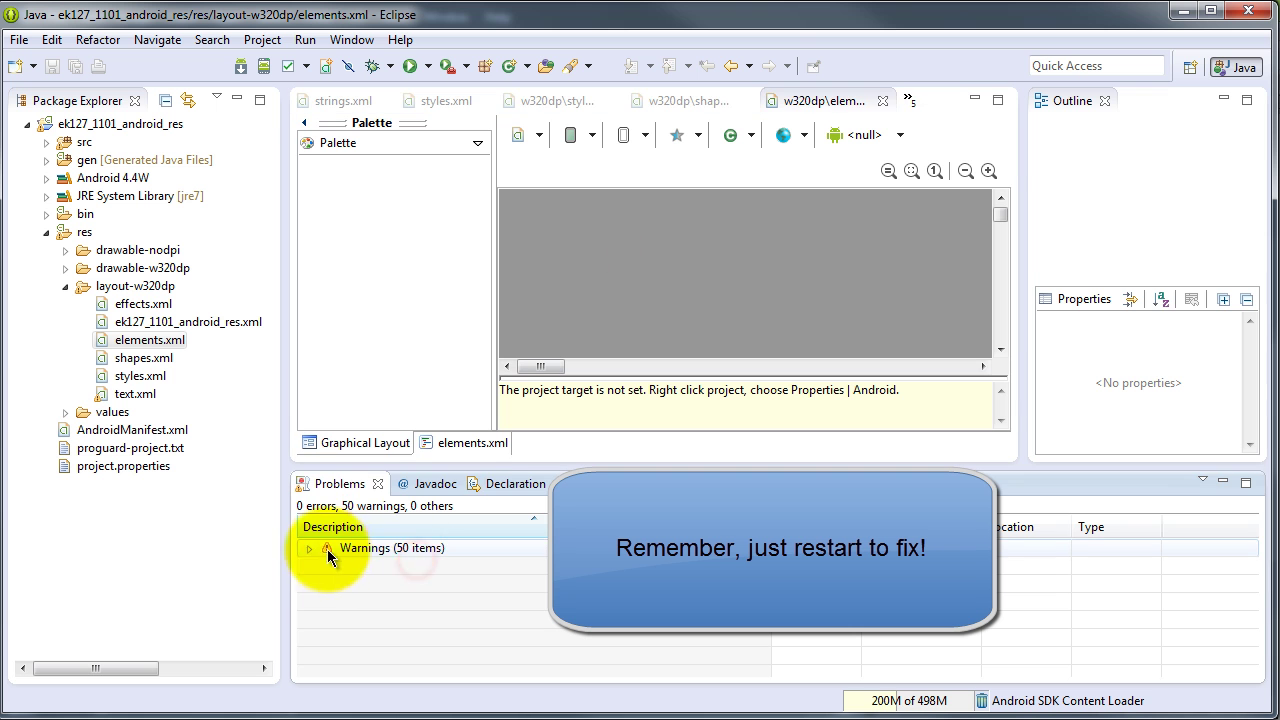
# Check elements.xml's XML source, then return to its graphical preview
pyautogui.click(709, 383)
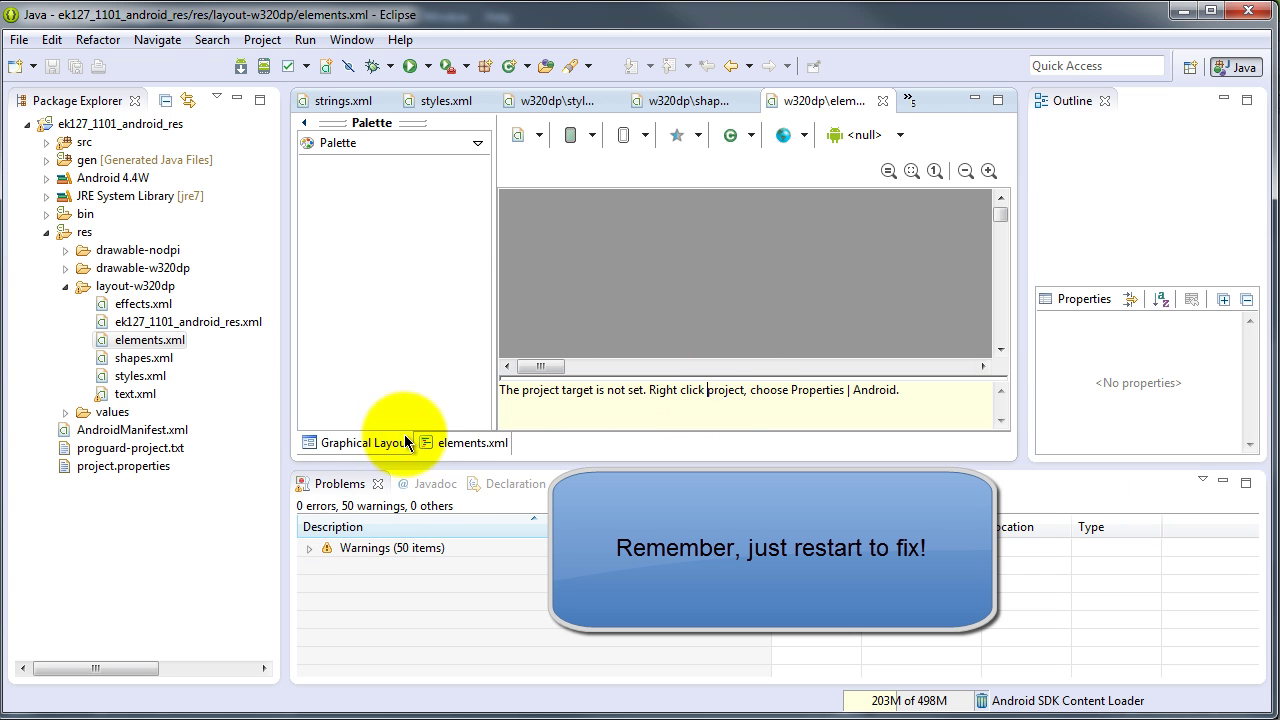
pyautogui.click(460, 442)
pyautogui.scroll(-4, 600, 334)
pyautogui.scroll(-3, 583, 355)
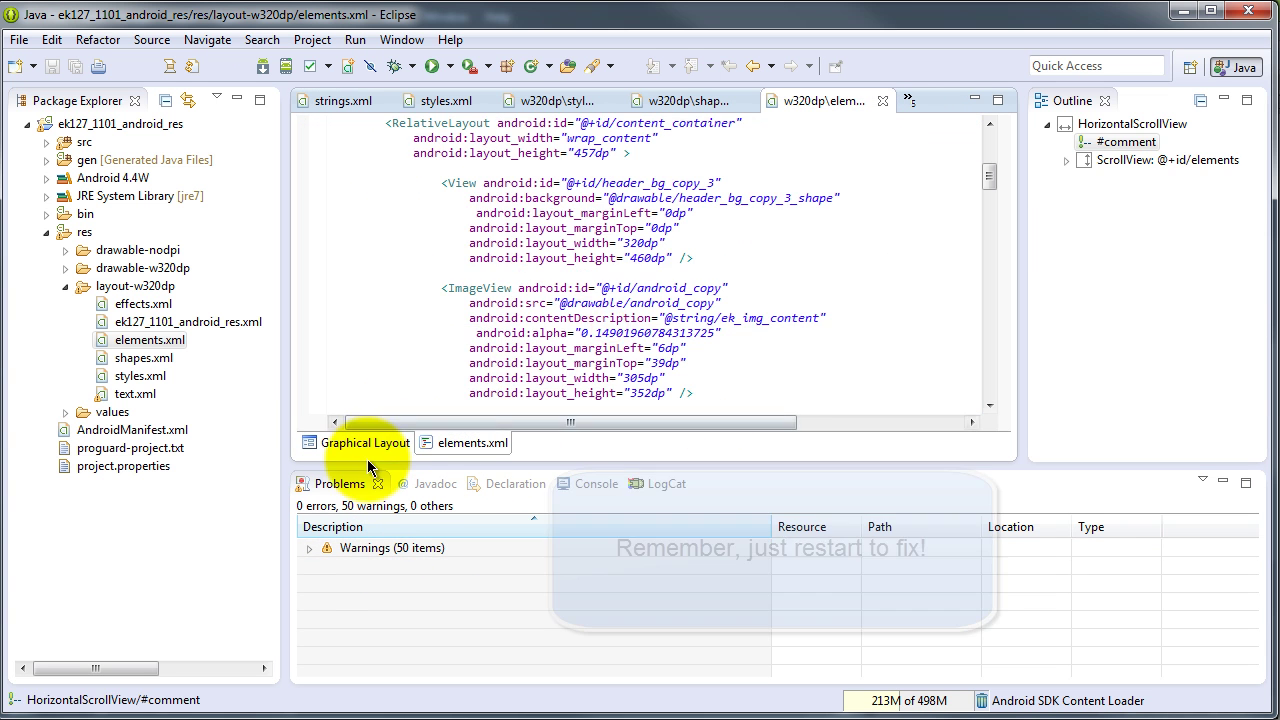
pyautogui.click(372, 443)
# Restart Eclipse from the File menu
pyautogui.click(174, 549)
pyautogui.click(18, 40)
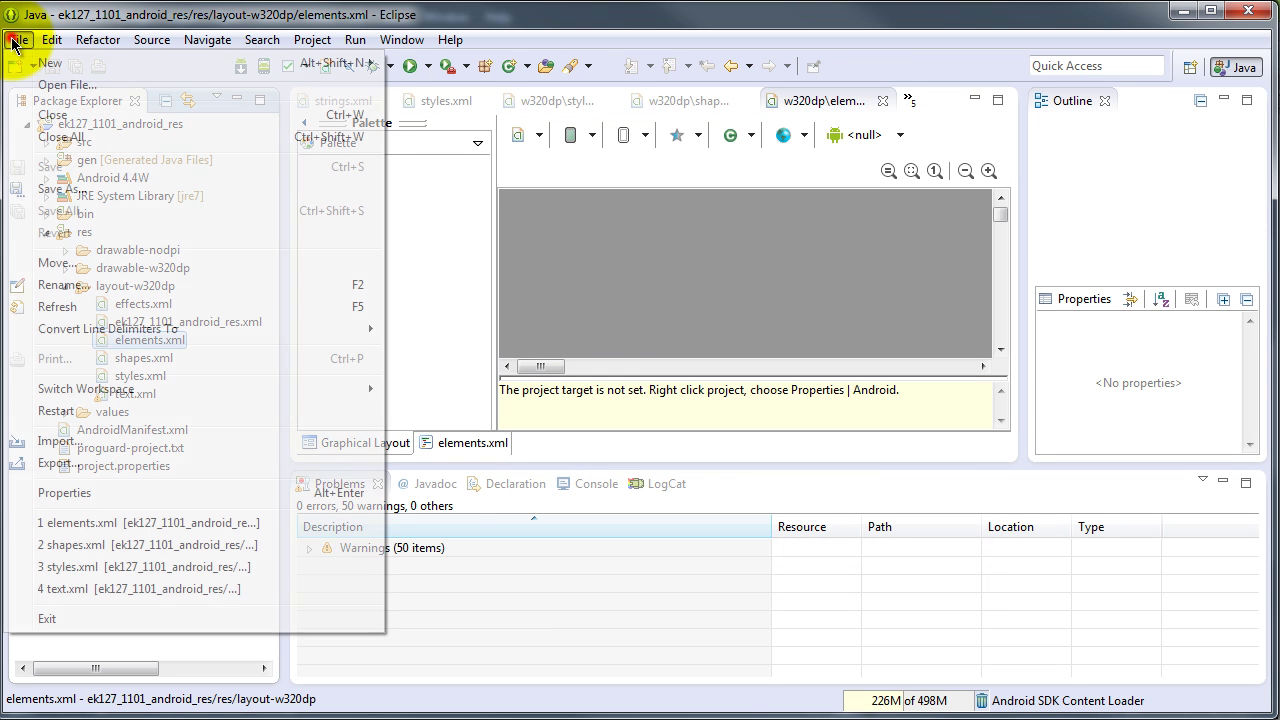
pyautogui.click(119, 410)
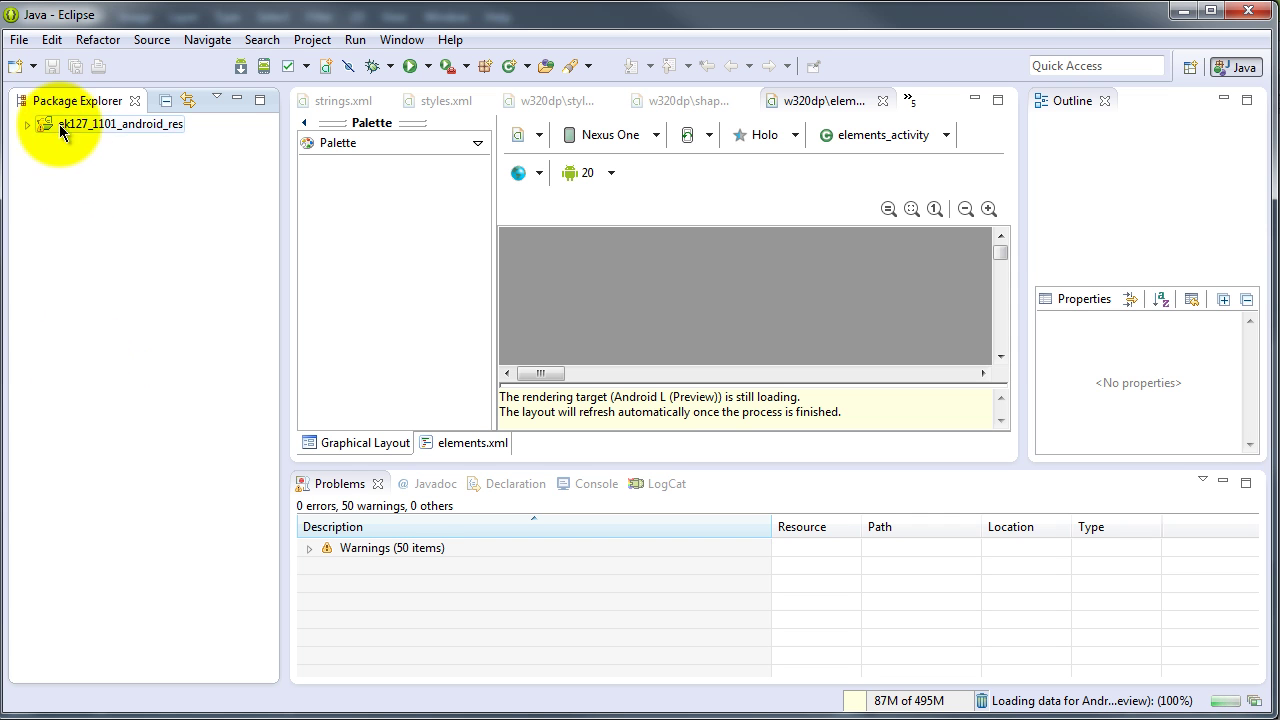
# Expand the ek127_1101_android_res project, its res folder and layout-w320dp
pyautogui.click(27, 124)
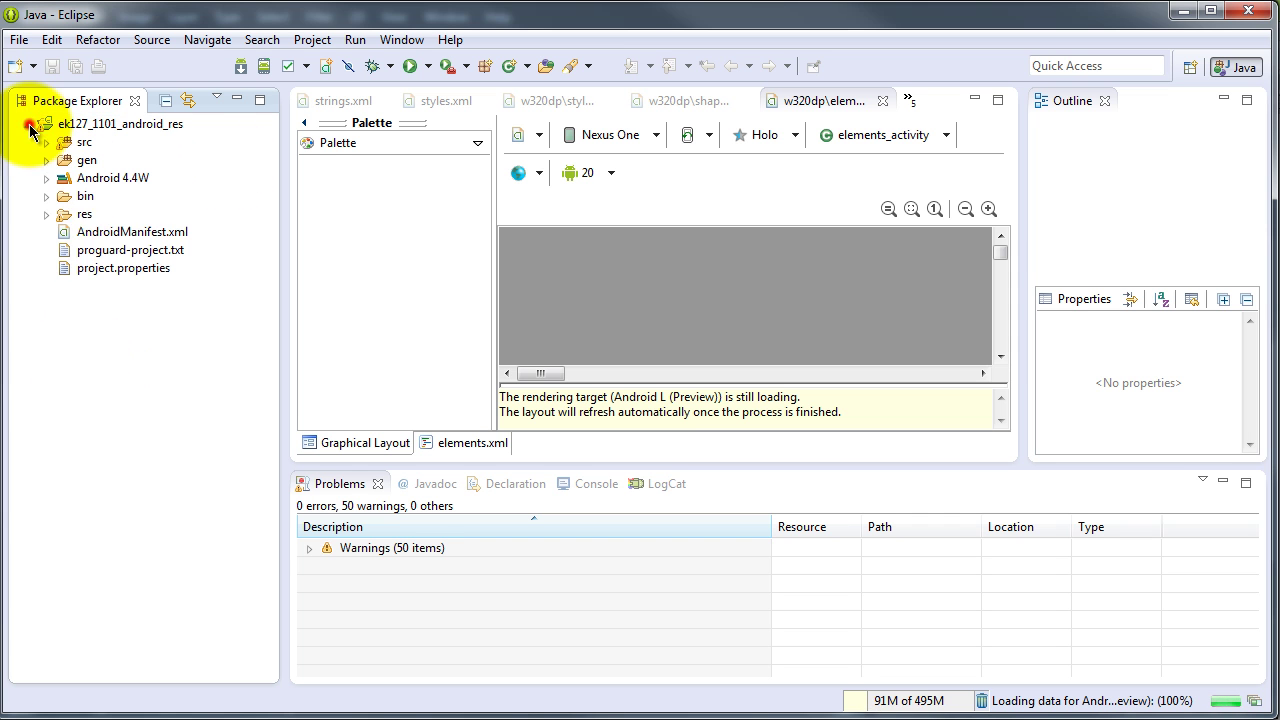
pyautogui.click(46, 215)
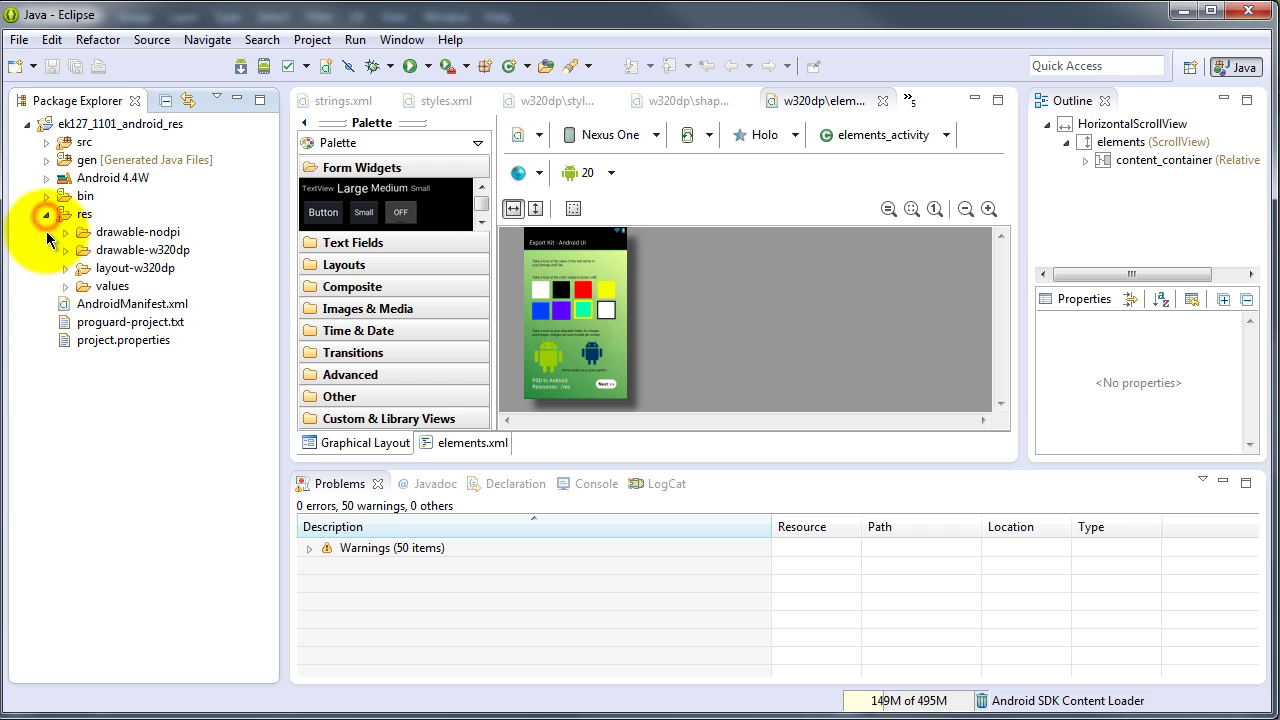
pyautogui.click(67, 268)
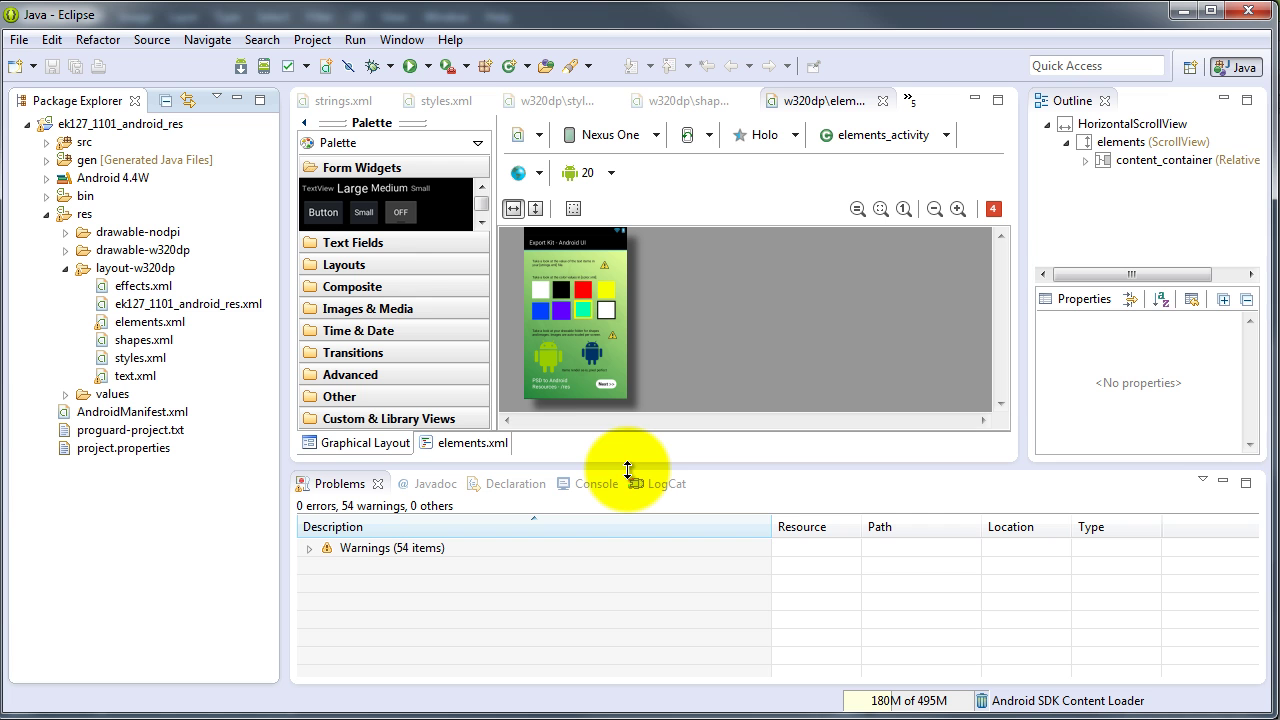
pyautogui.click(18, 40)
pyautogui.click(166, 602)
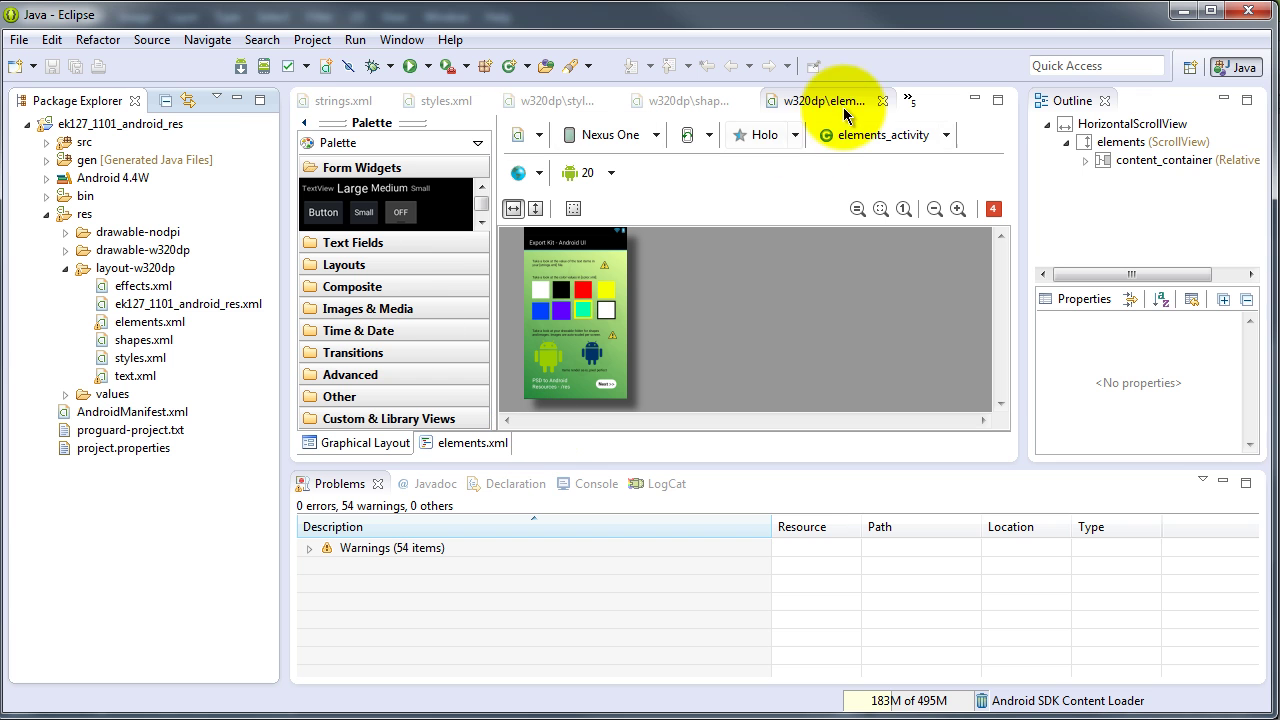
# Review styles.xml's source and preview in a maximized editor, then open effects.xml
pyautogui.doubleClick(812, 100)
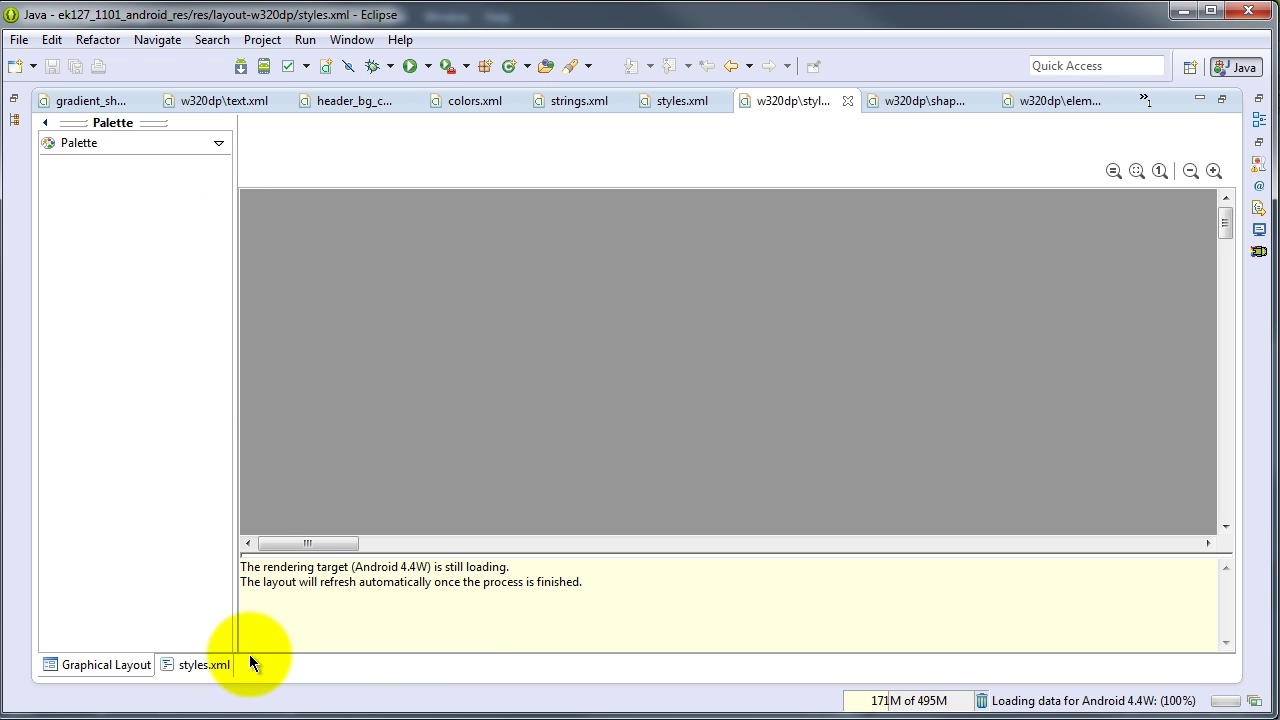
pyautogui.click(201, 661)
pyautogui.scroll(-8, 566, 386)
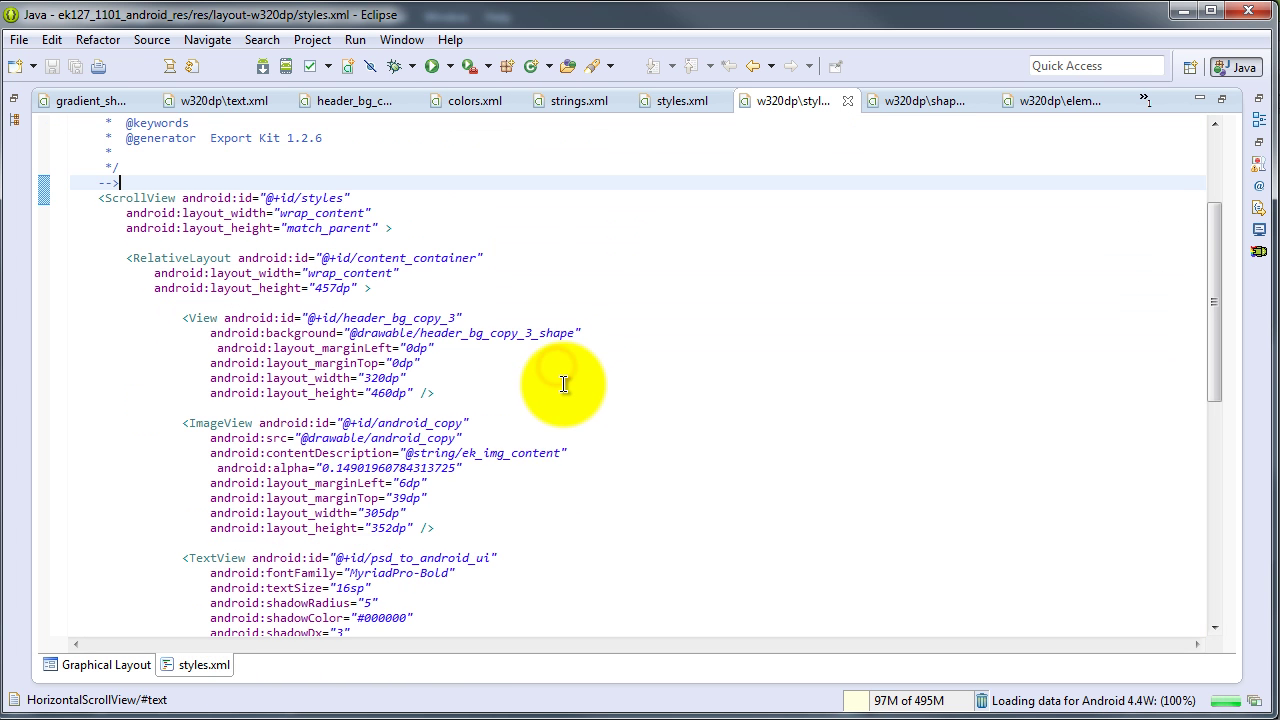
pyautogui.scroll(-7, 594, 394)
pyautogui.scroll(7, 551, 420)
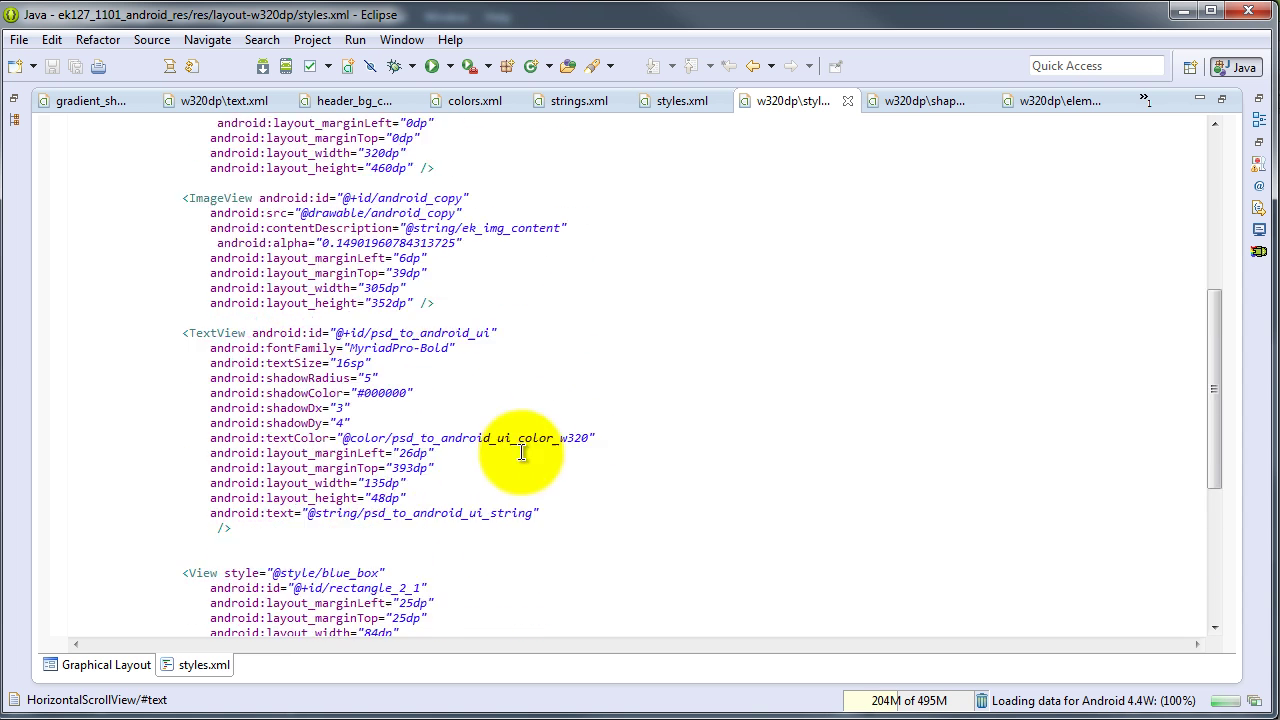
pyautogui.click(120, 664)
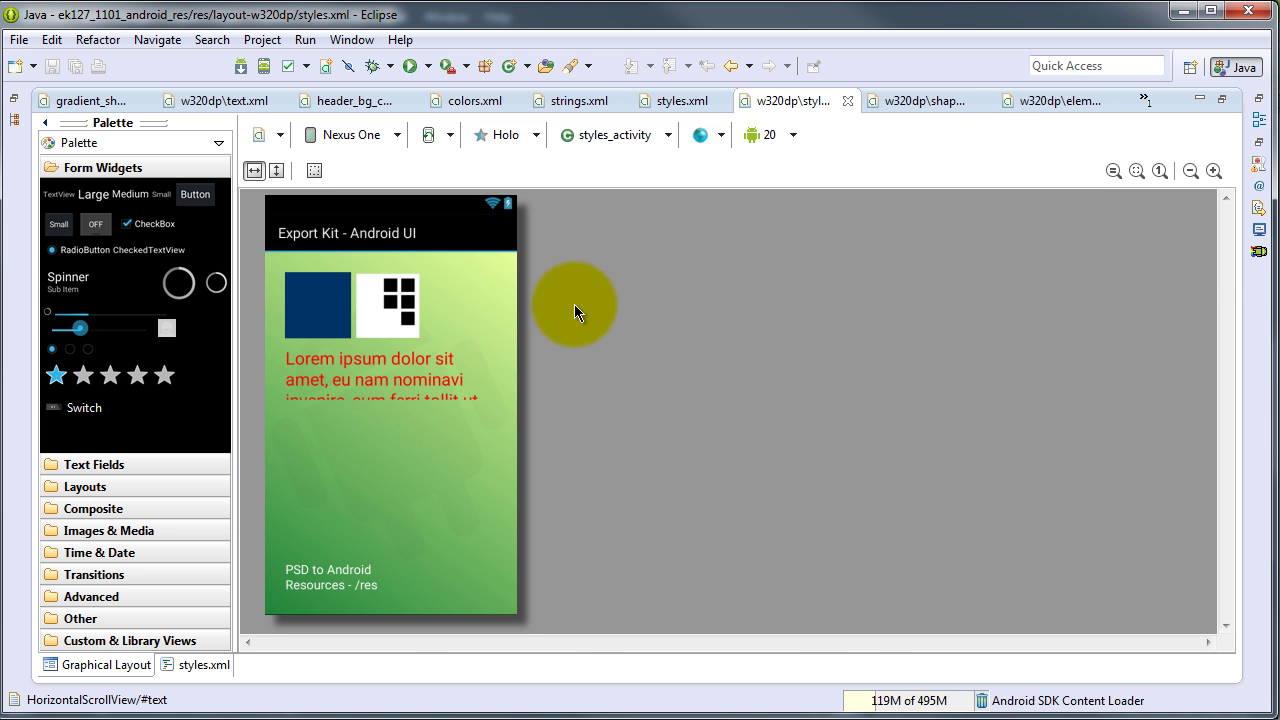
pyautogui.doubleClick(795, 100)
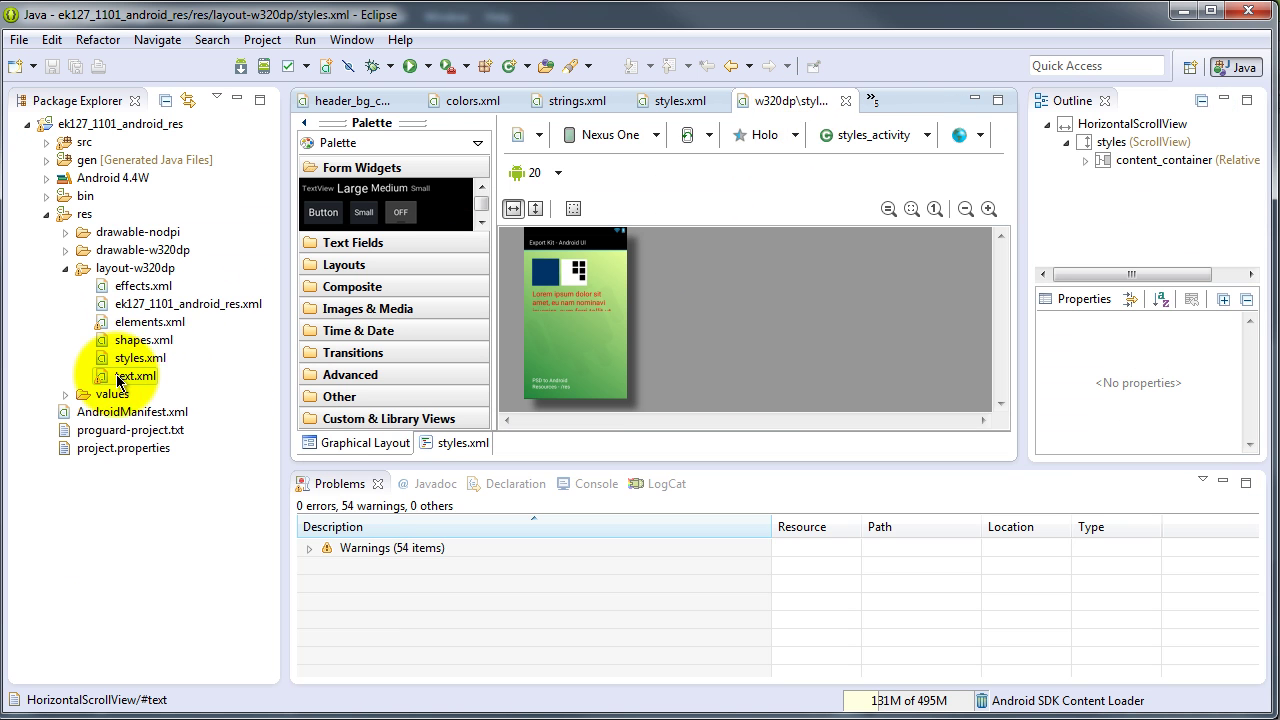
pyautogui.doubleClick(140, 286)
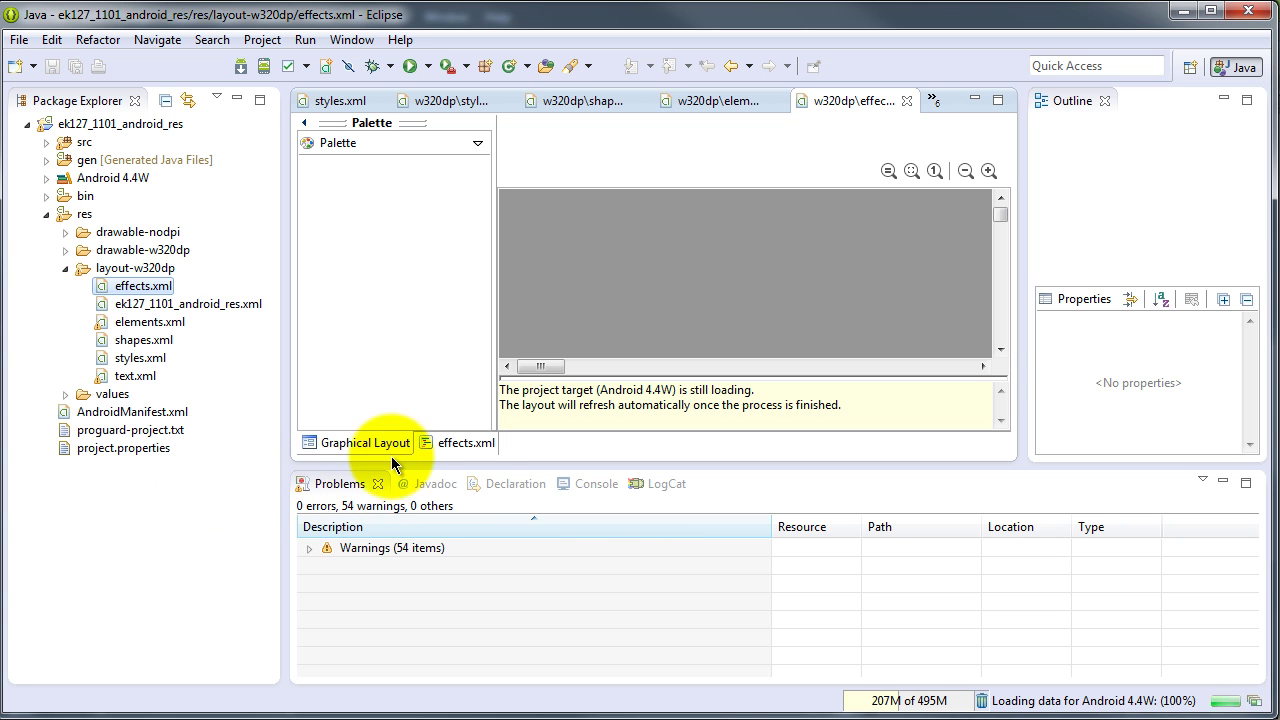
# Inspect effects.xml's source and preview elements, including the color_overlay_1 text
pyautogui.click(464, 443)
pyautogui.click(572, 255)
pyautogui.scroll(-12, 586, 300)
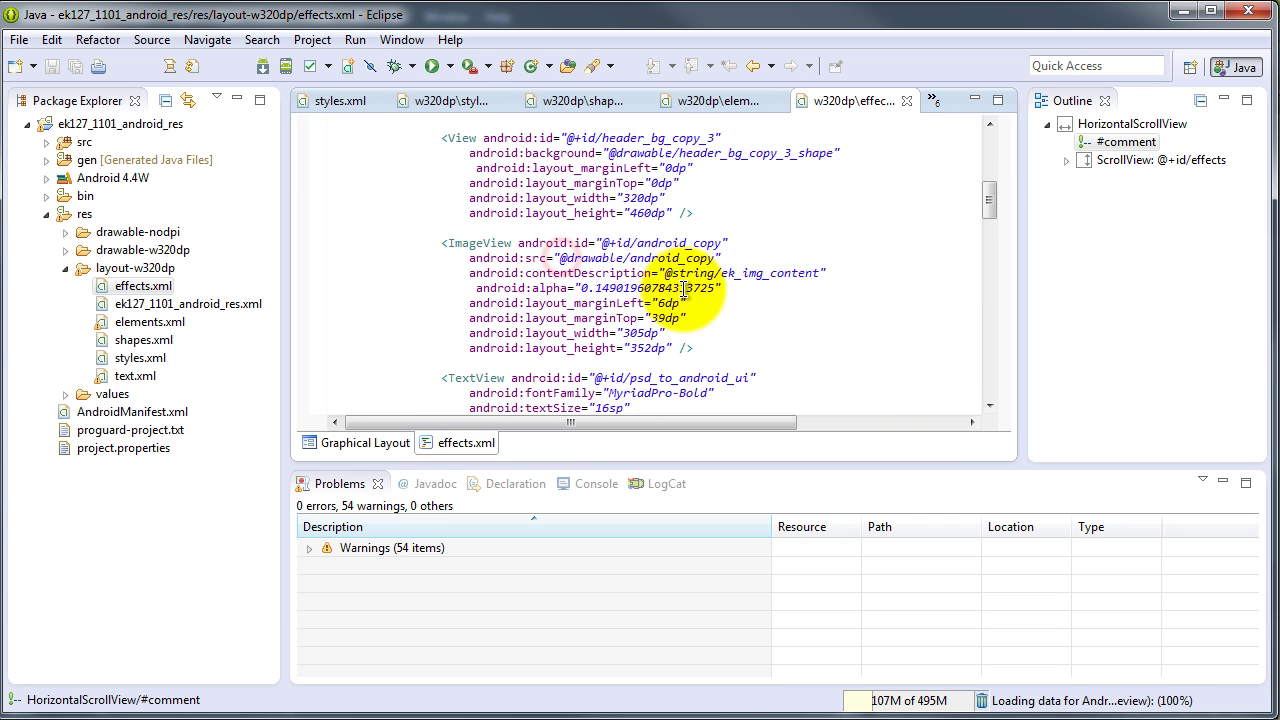
pyautogui.click(395, 445)
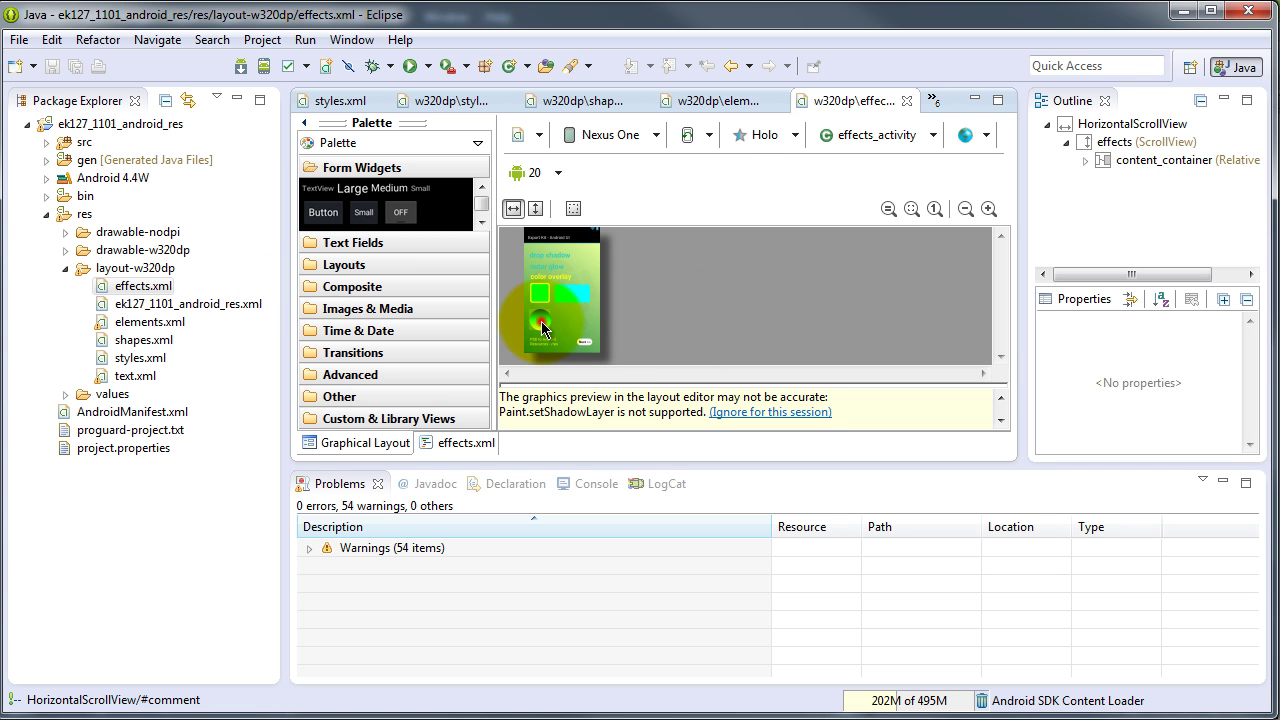
pyautogui.click(541, 328)
pyautogui.click(561, 277)
pyautogui.click(551, 262)
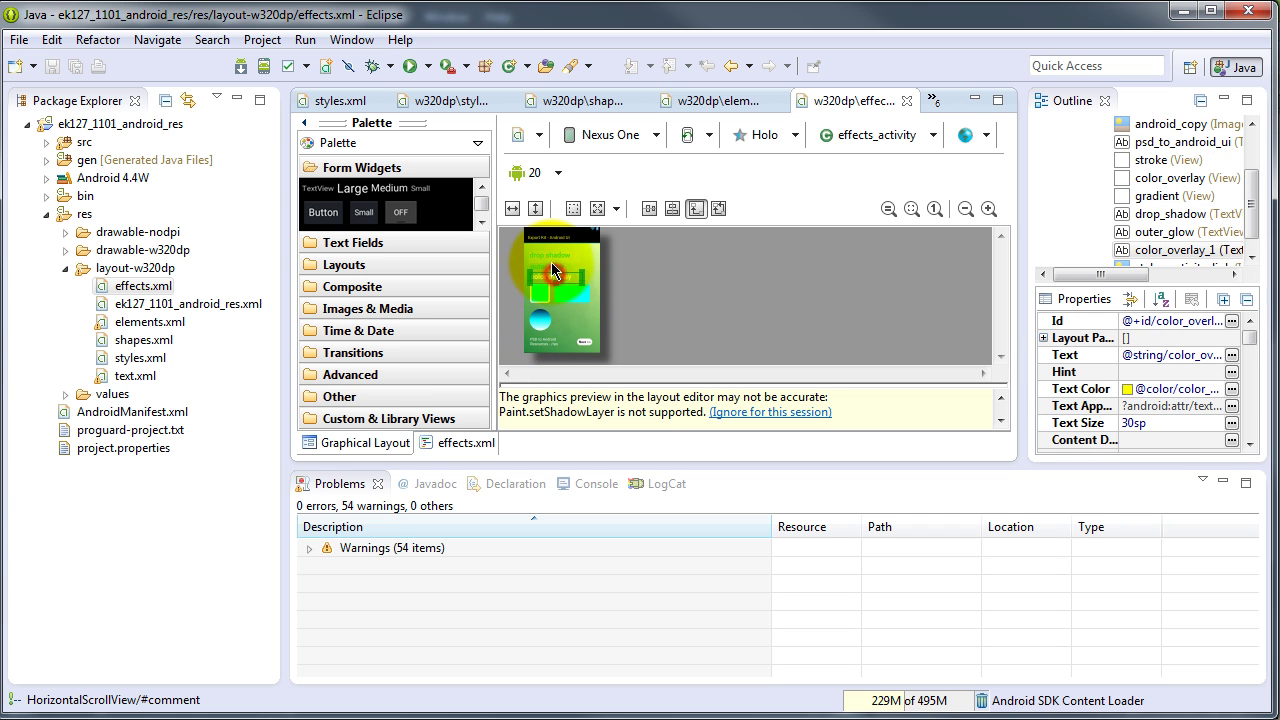
# Open effects_activity.java from src > exportkit.psd and highlight the stroke and color_overlay_1 lookups
pyautogui.click(47, 143)
pyautogui.click(65, 161)
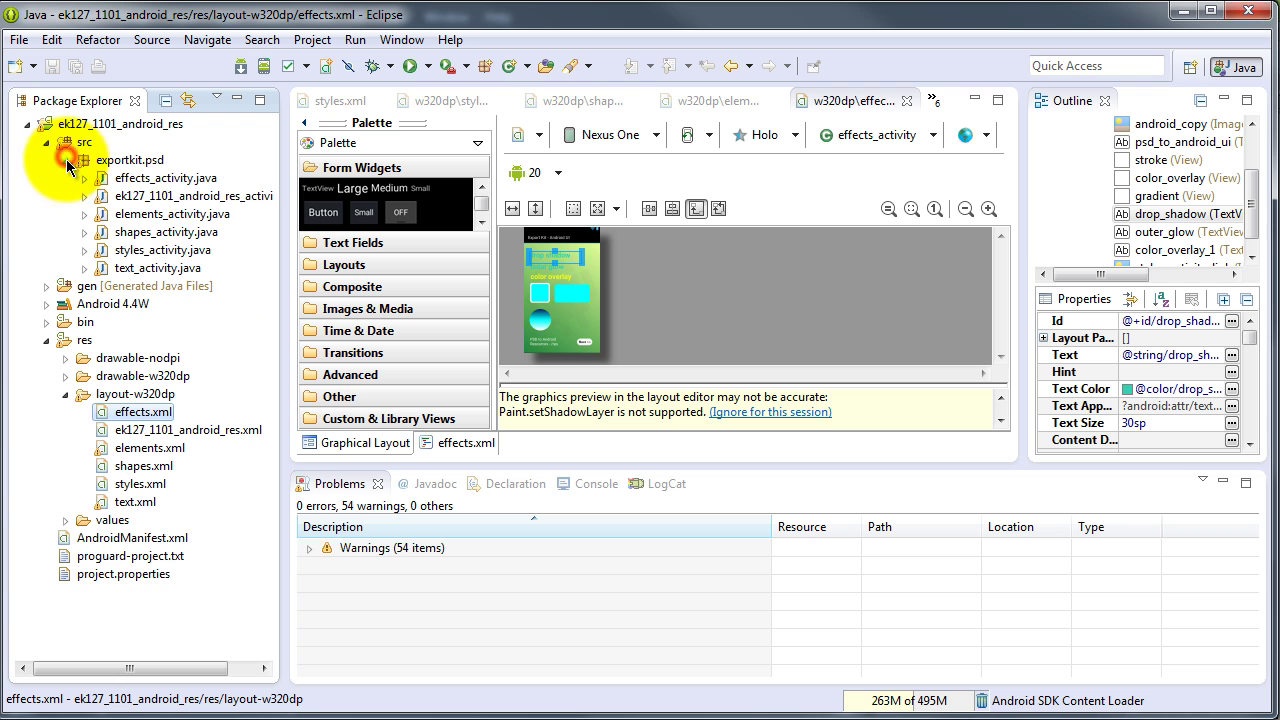
pyautogui.doubleClick(187, 180)
pyautogui.click(760, 257)
pyautogui.scroll(-2, 787, 261)
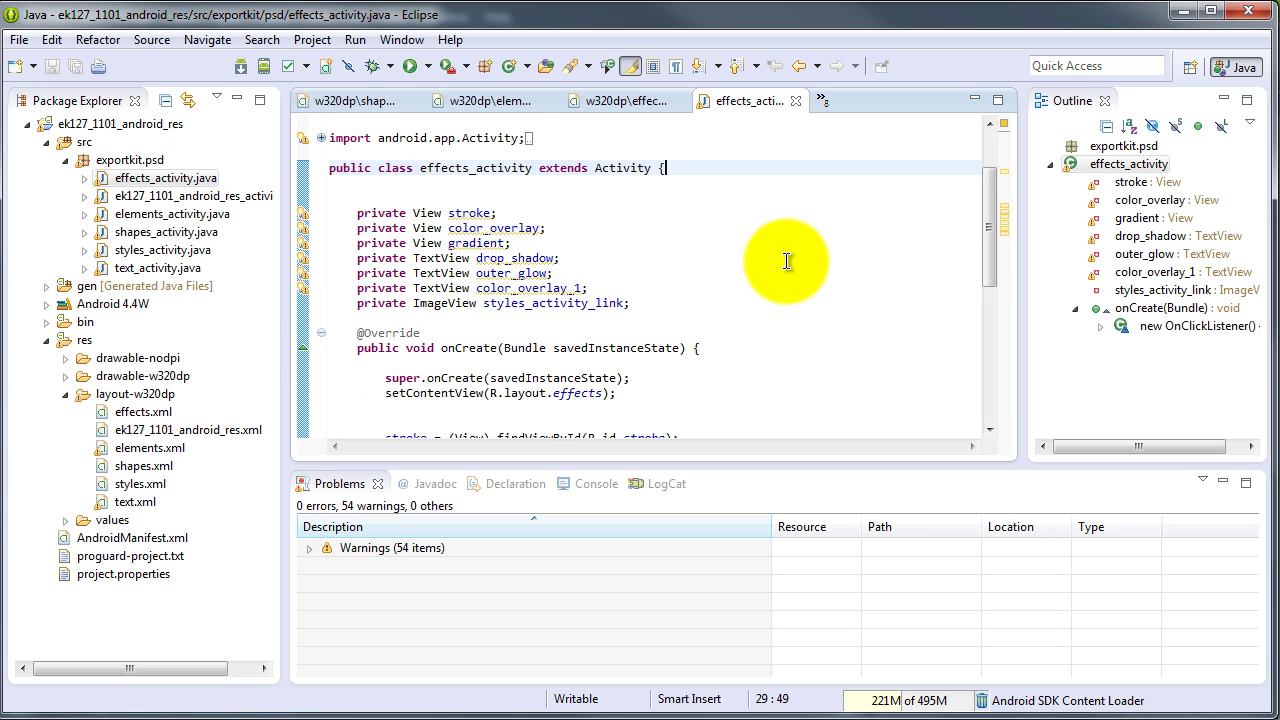
pyautogui.scroll(-8, 787, 261)
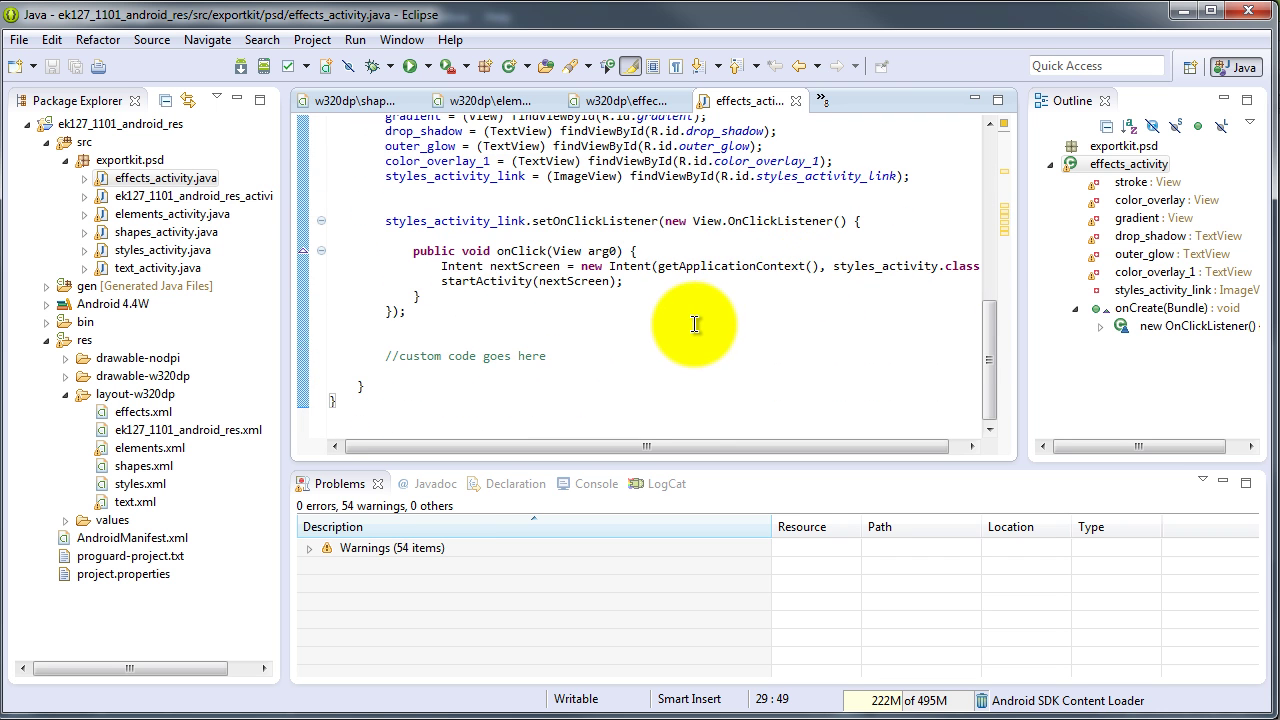
pyautogui.scroll(2, 690, 328)
pyautogui.scroll(3, 450, 328)
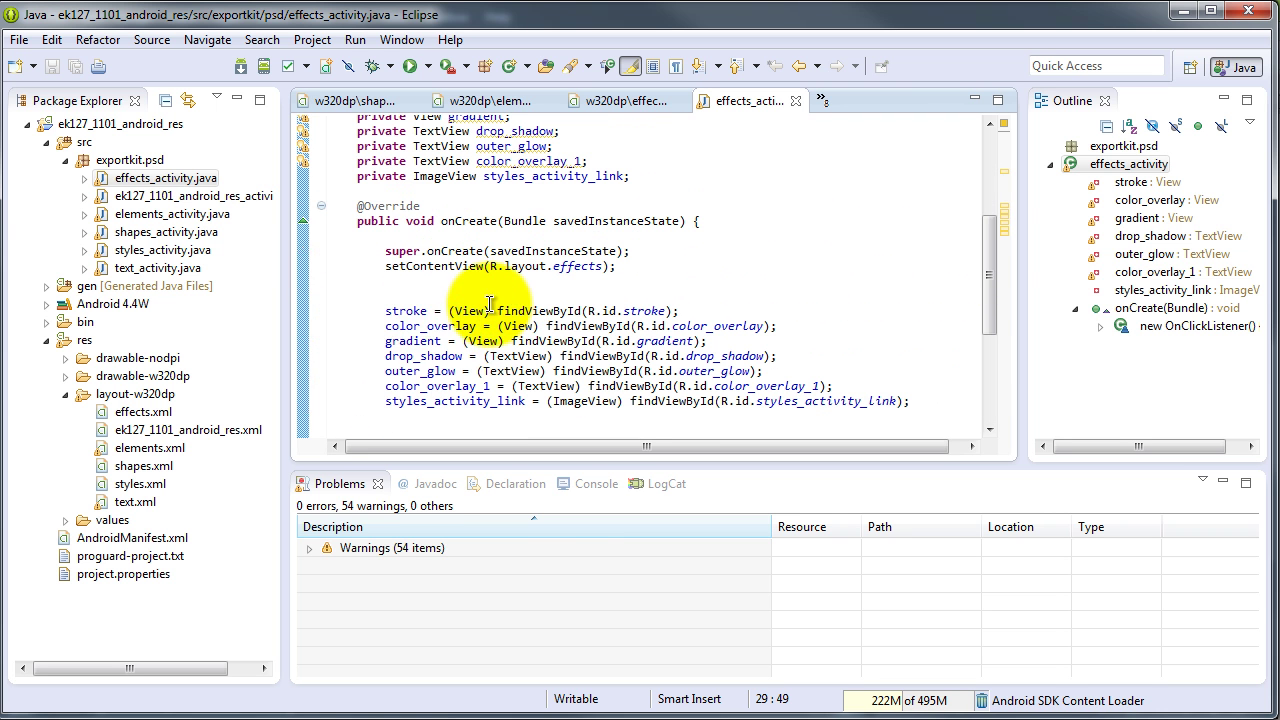
pyautogui.click(388, 311)
pyautogui.click(413, 386)
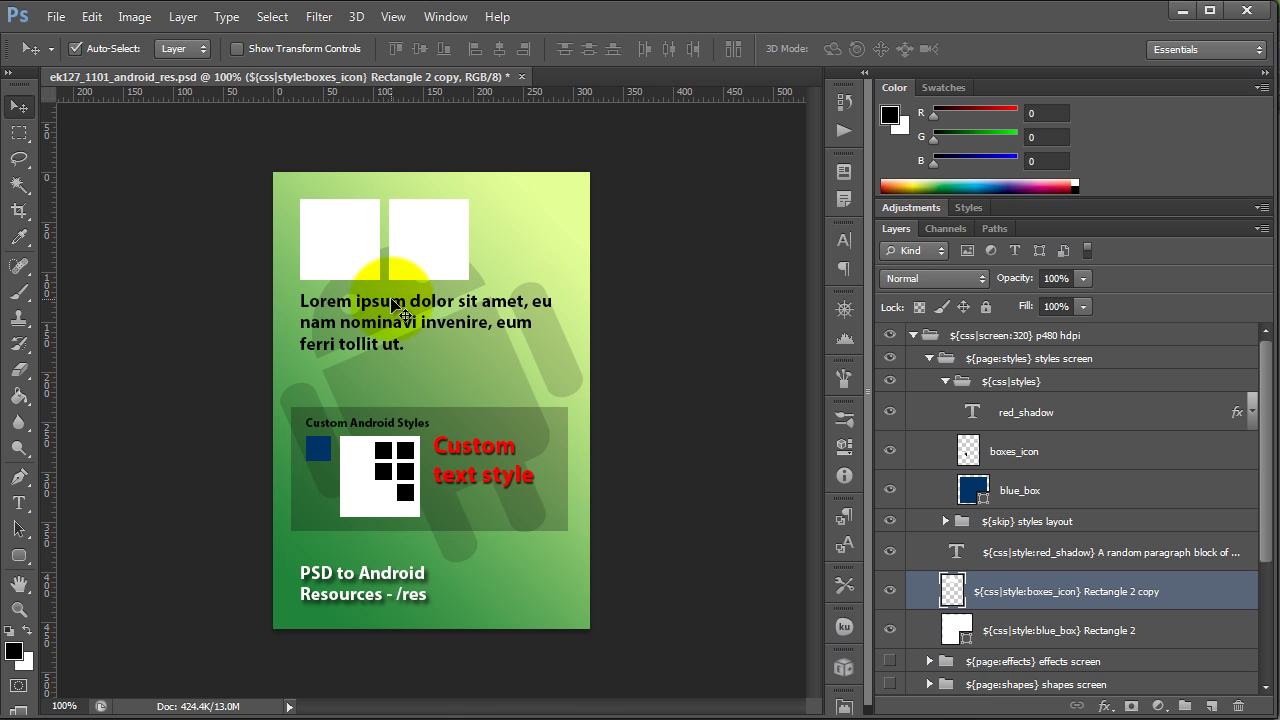
# In Photoshop, hide the styles screen, show the effects screen and select the cyan square's layer
pyautogui.click(944, 381)
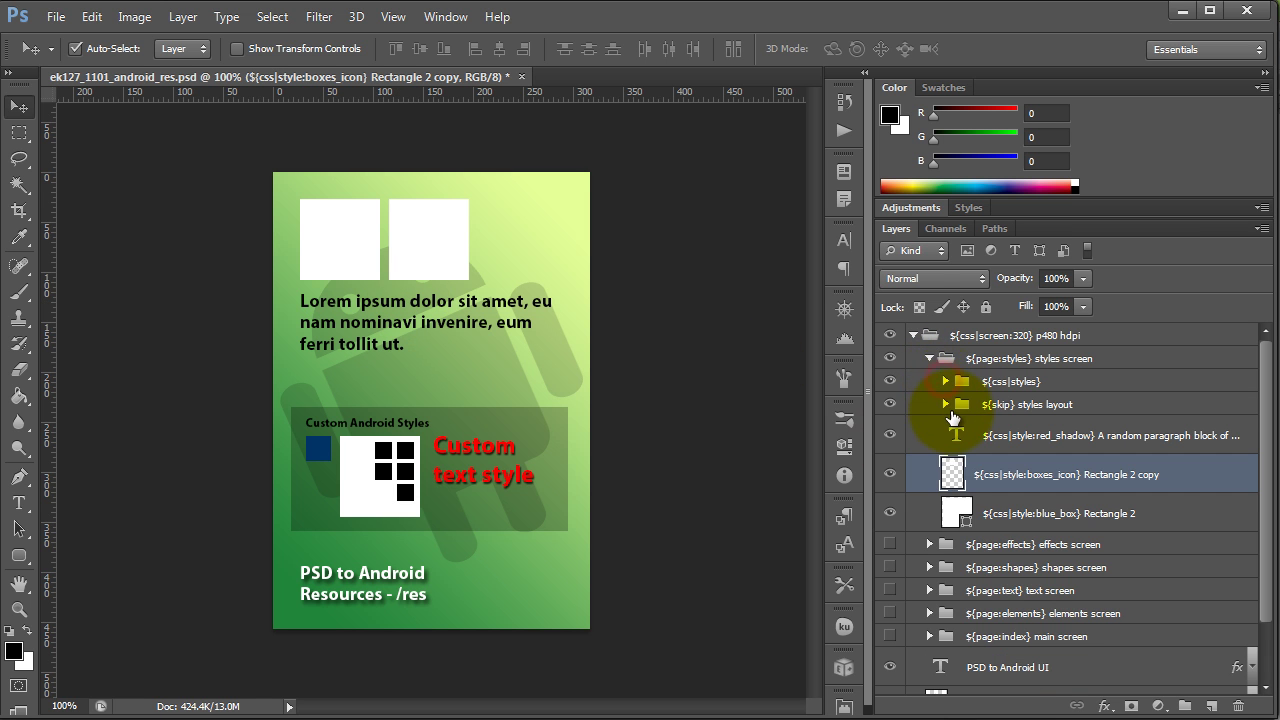
pyautogui.click(930, 358)
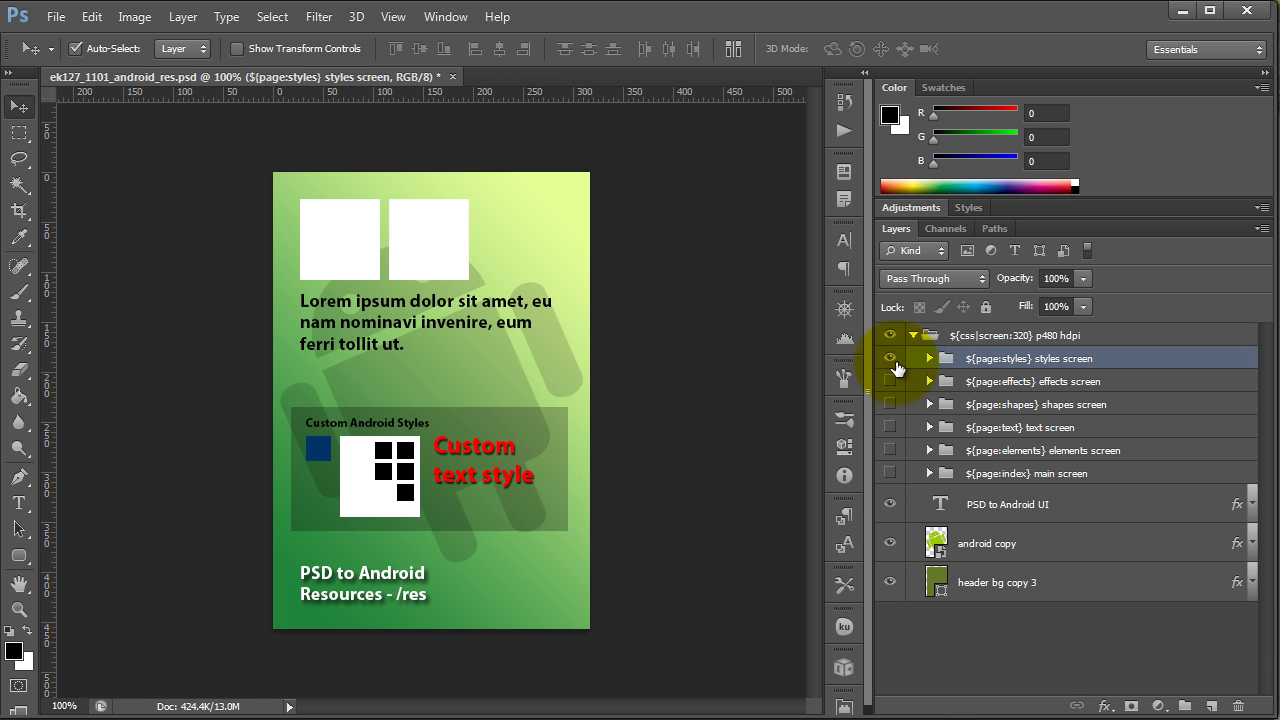
pyautogui.click(889, 358)
pyautogui.click(889, 381)
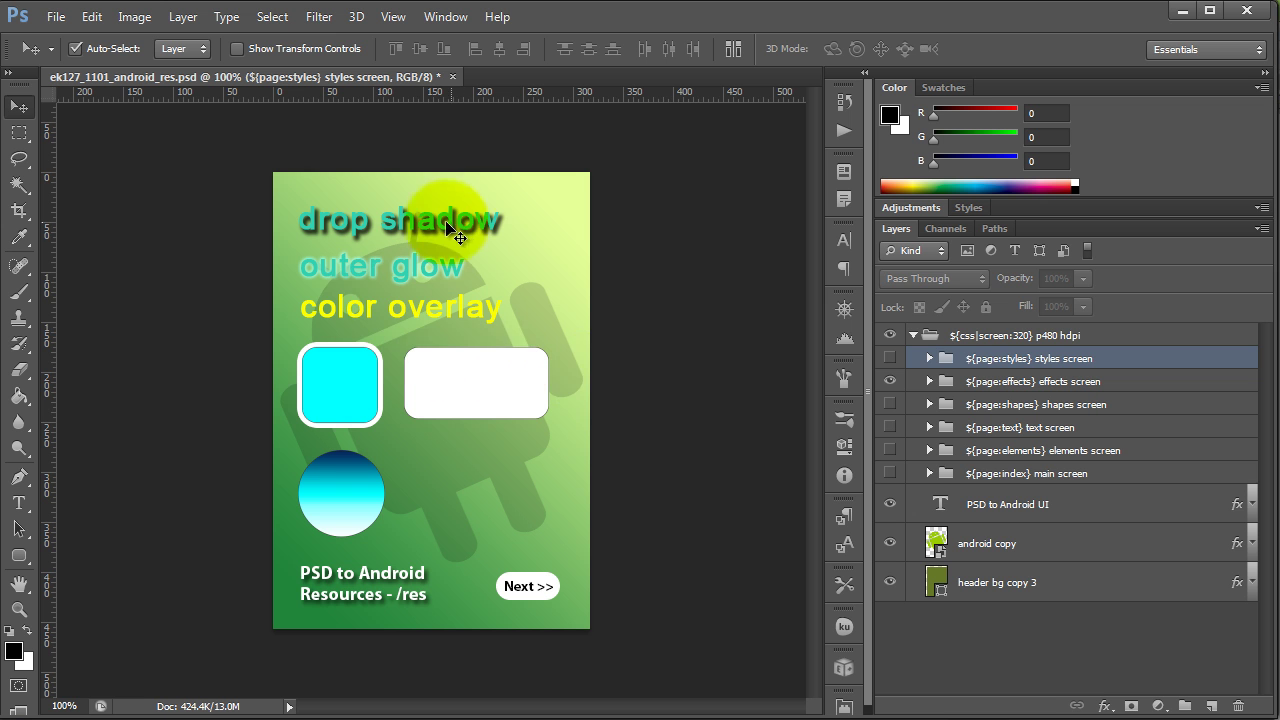
pyautogui.click(337, 384)
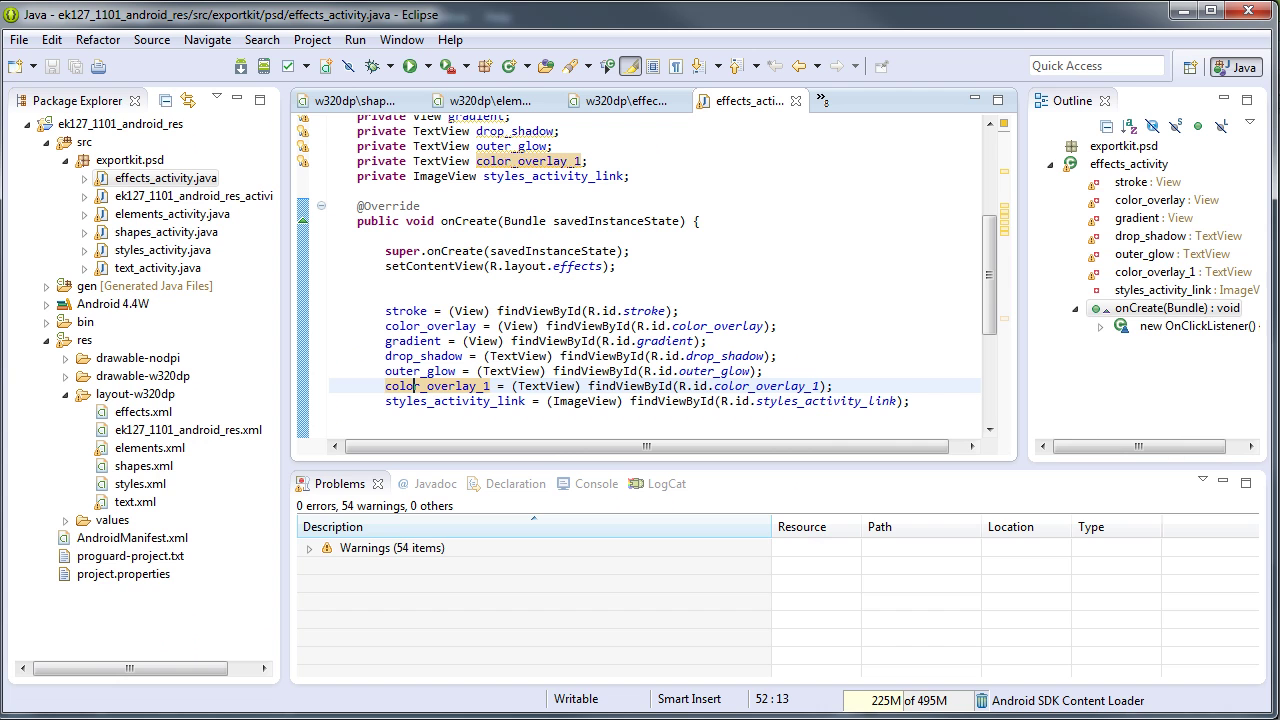
# Follow R.id.stroke to its effects.xml entry, then open the stroke_shape.xml drawable
pyautogui.doubleClick(398, 311)
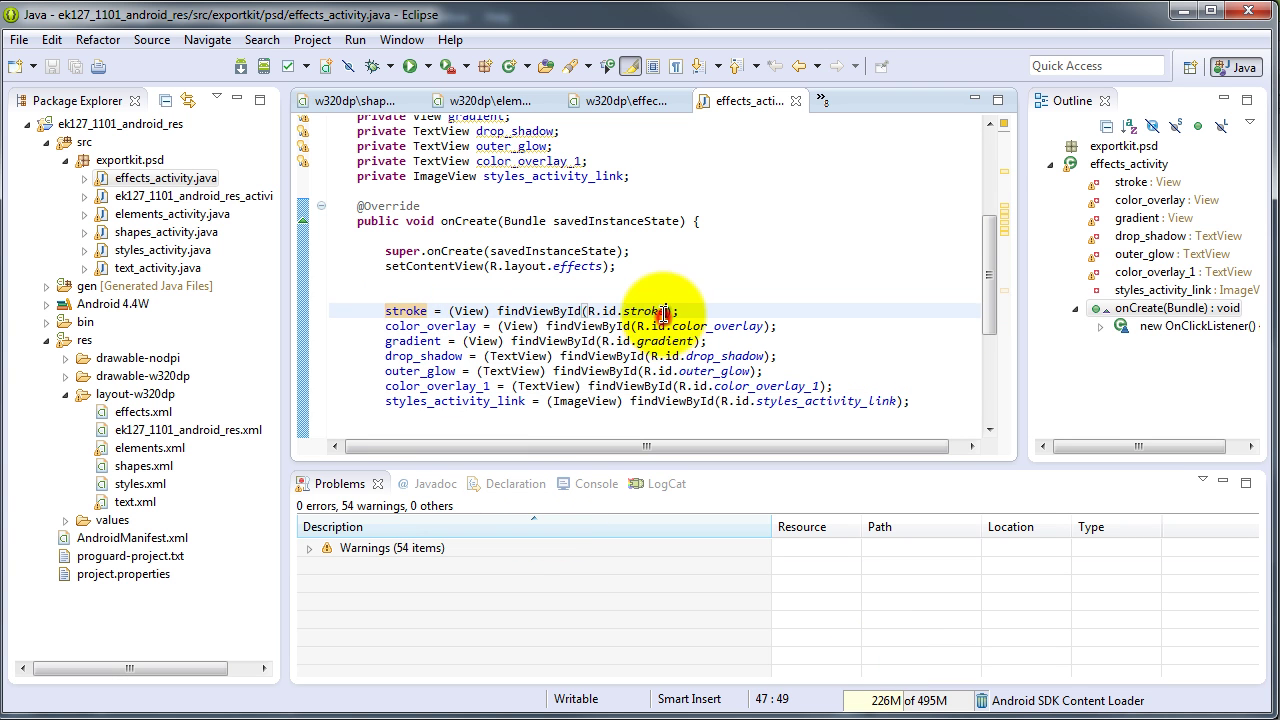
pyautogui.click(686, 283)
pyautogui.press('ctrl')
pyautogui.click(758, 338)
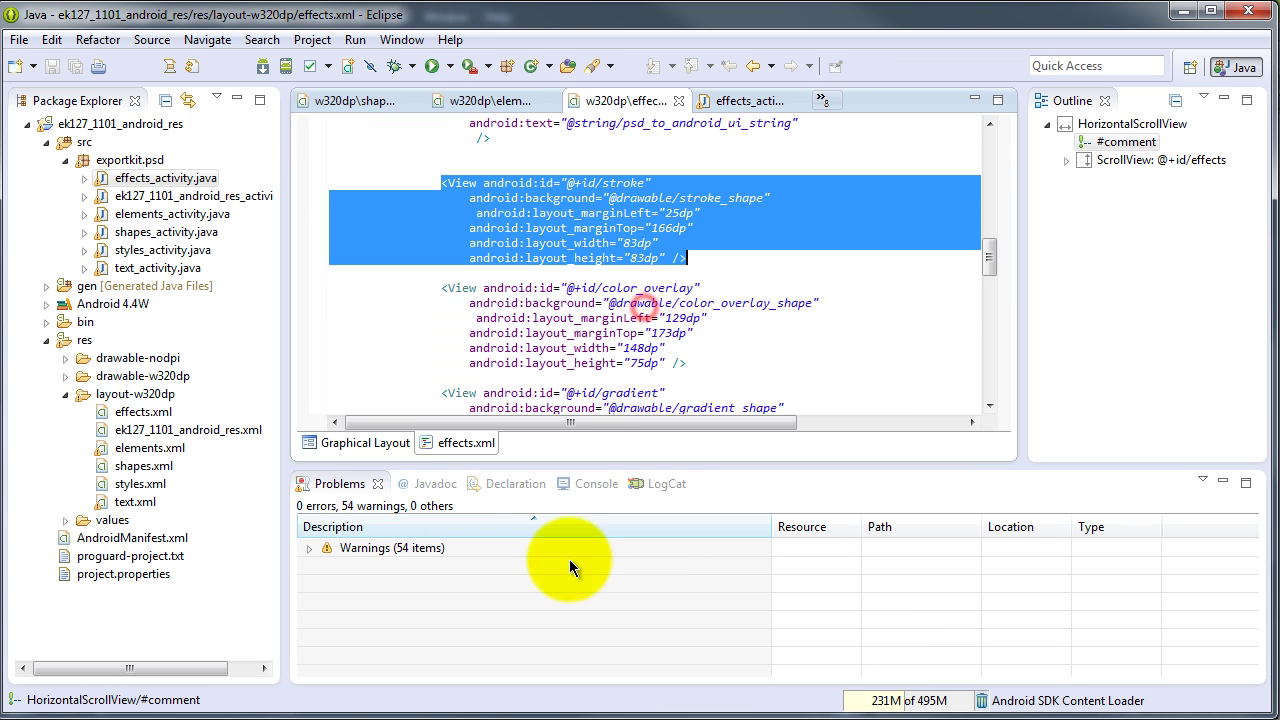
pyautogui.click(655, 287)
pyautogui.click(428, 183)
pyautogui.click(706, 258)
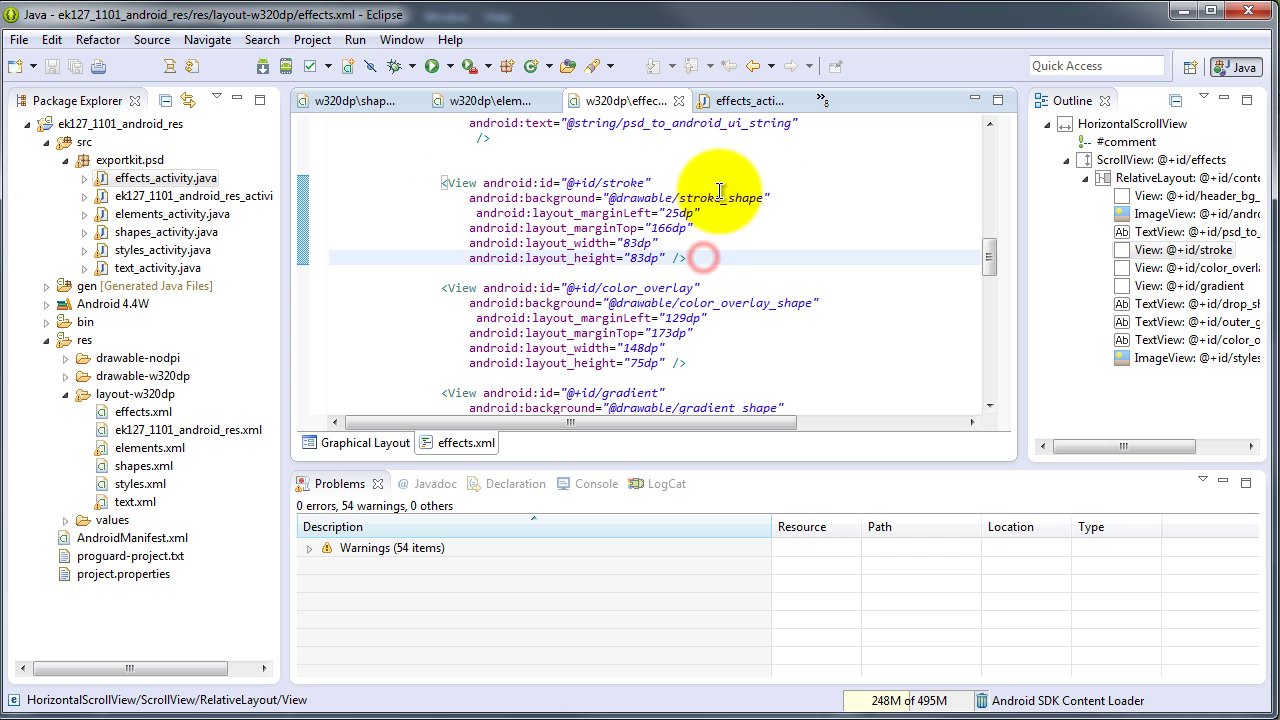
pyautogui.keyDown('ctrl'); pyautogui.click(718, 198); pyautogui.keyUp('ctrl')
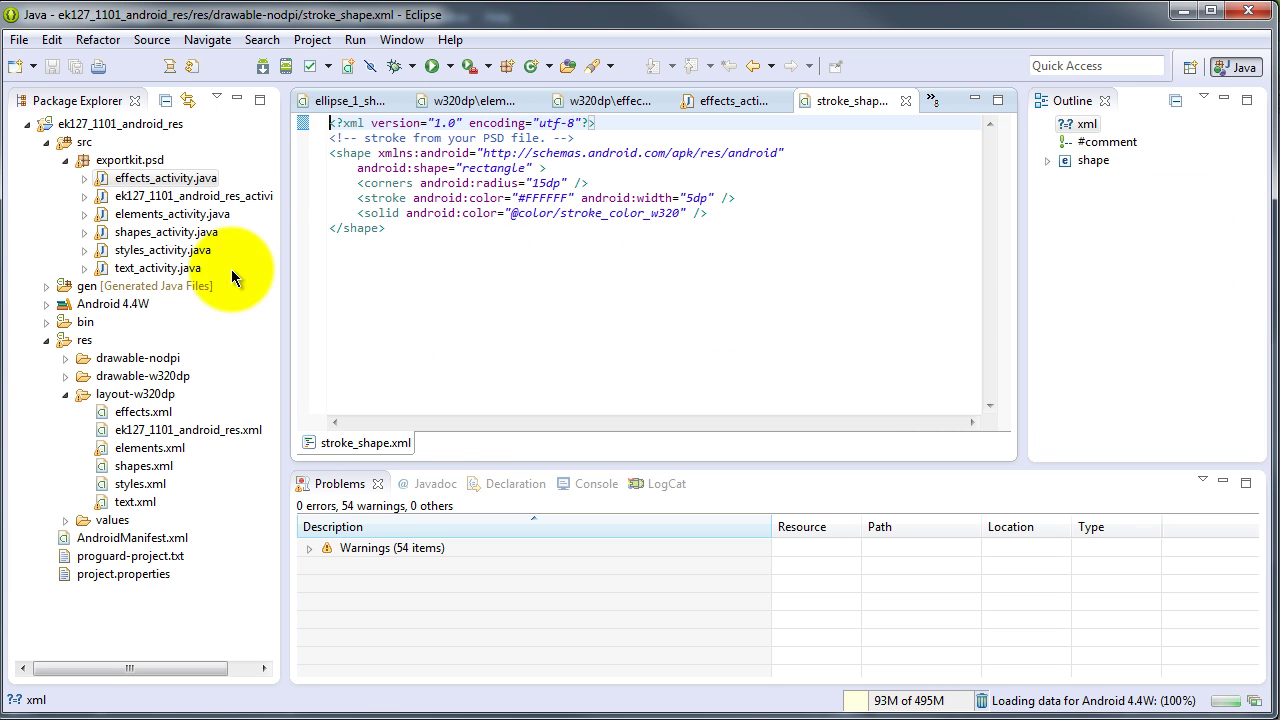
# Back in effects_activity.java, select the styles_activity_link click listener block and its name
pyautogui.doubleClick(180, 178)
pyautogui.click(637, 276)
pyautogui.scroll(-5, 637, 276)
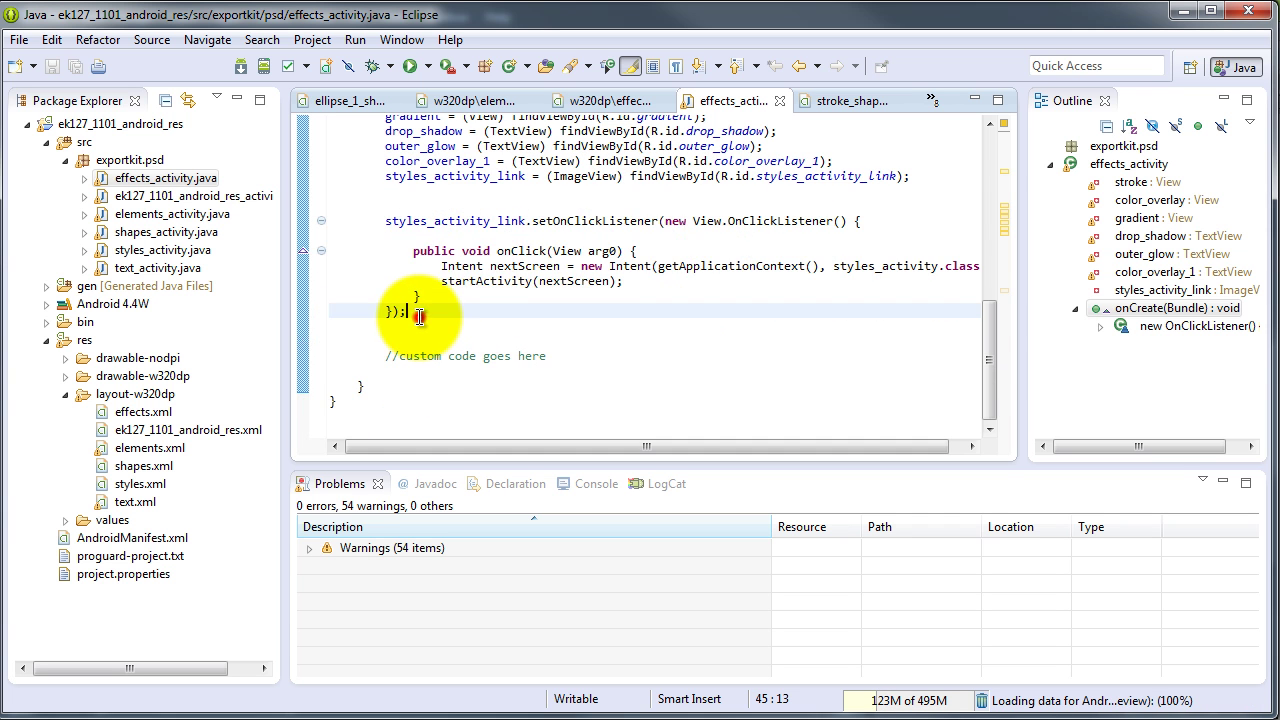
pyautogui.moveTo(418, 315); pyautogui.dragTo(384, 218)
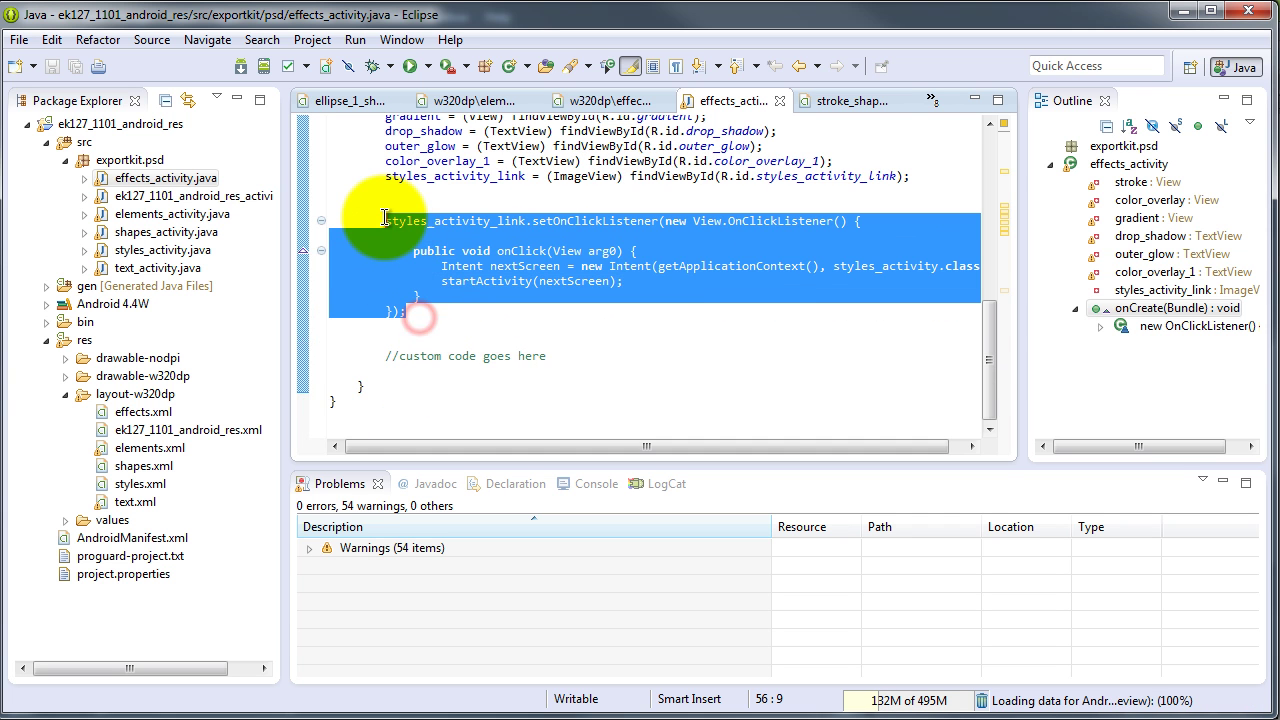
pyautogui.click(678, 284)
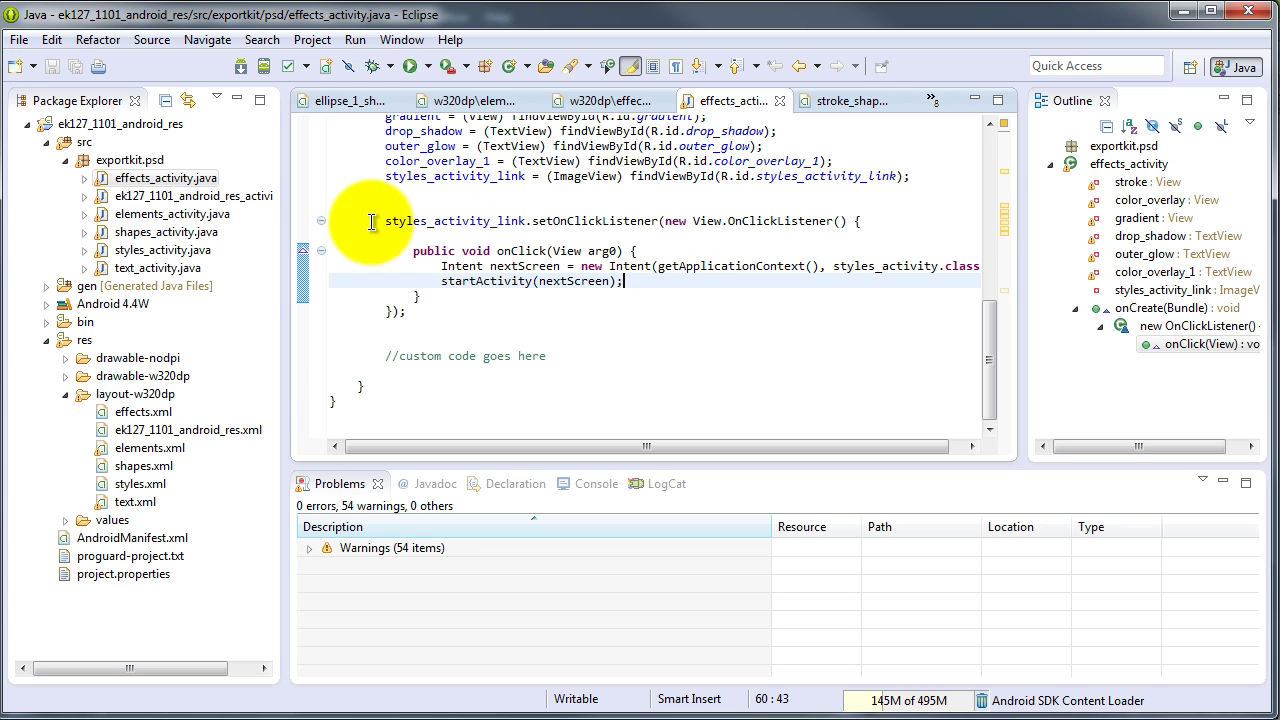
pyautogui.doubleClick(455, 221)
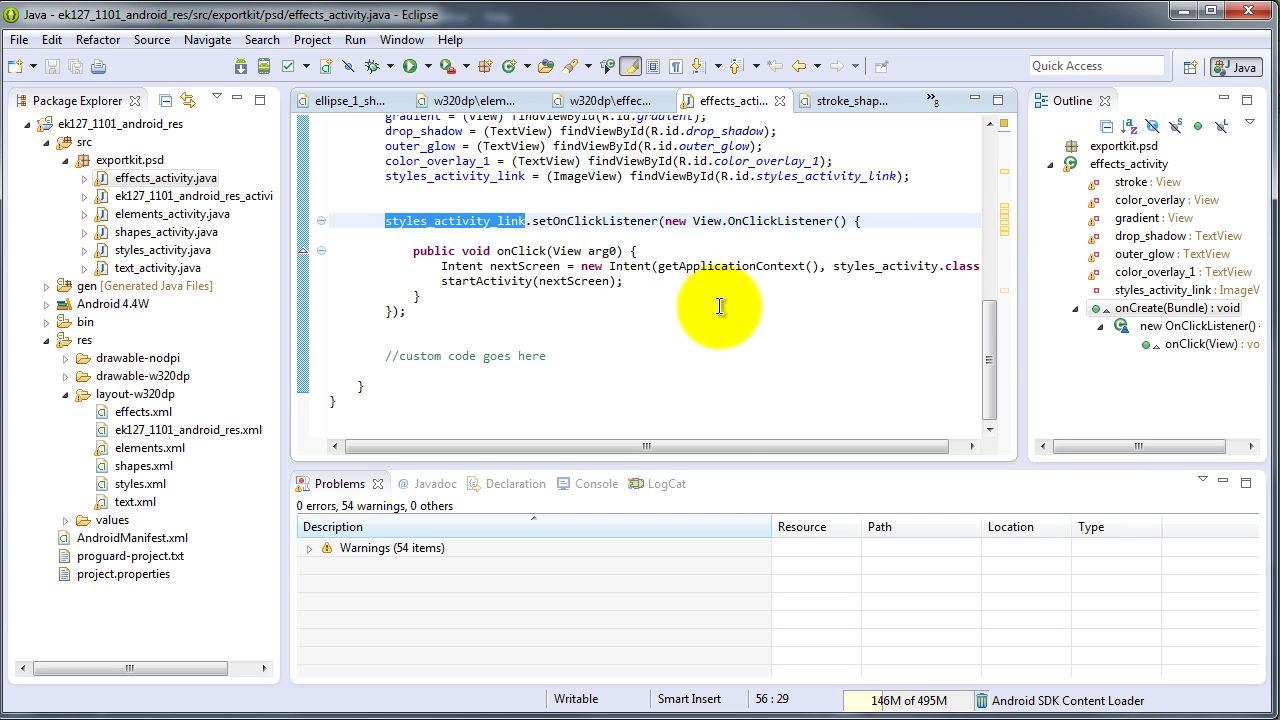
# In Photoshop, inspect the Next link layers on the effects and elements screens, then hide both
pyautogui.hotkey('alt', 'Tab')
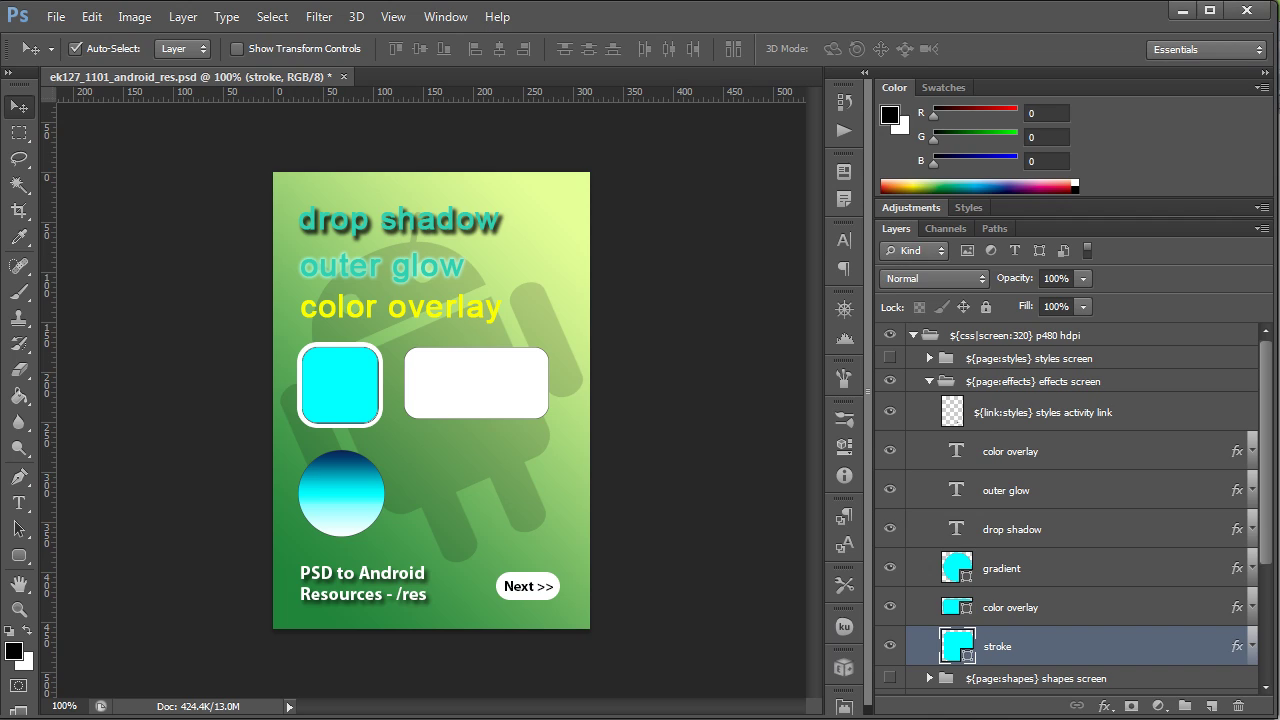
pyautogui.click(533, 588)
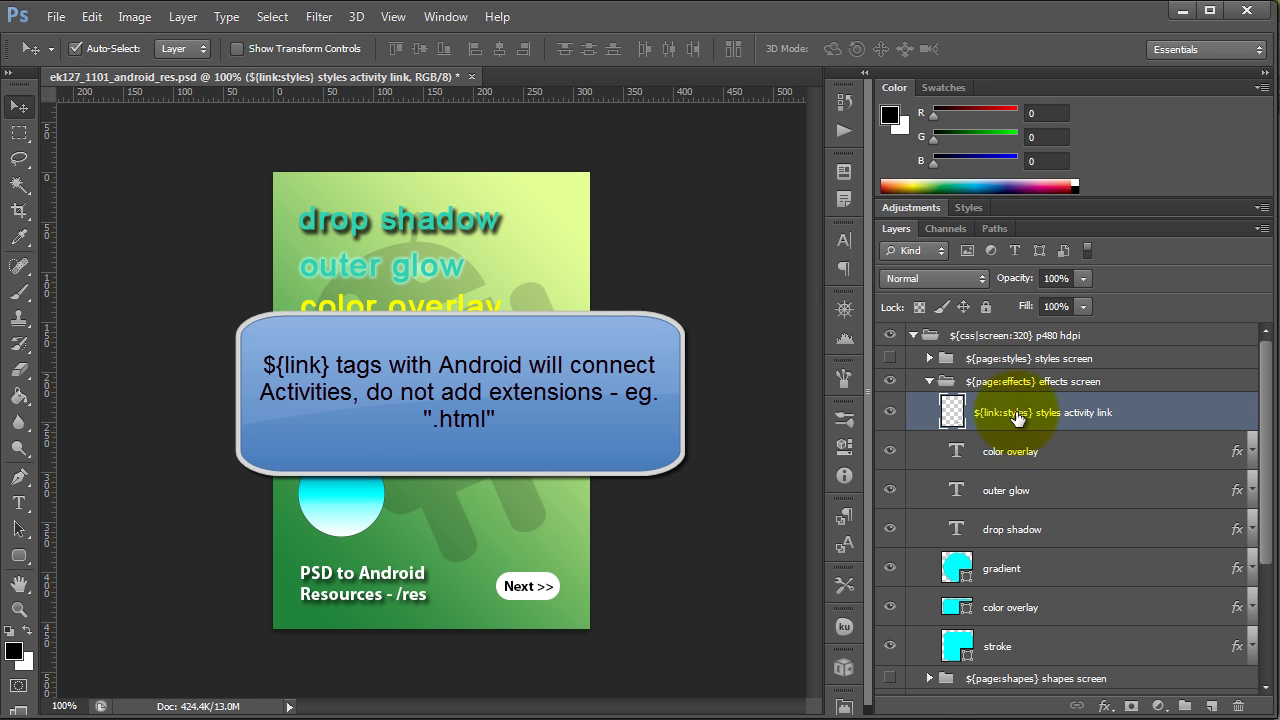
pyautogui.click(930, 381)
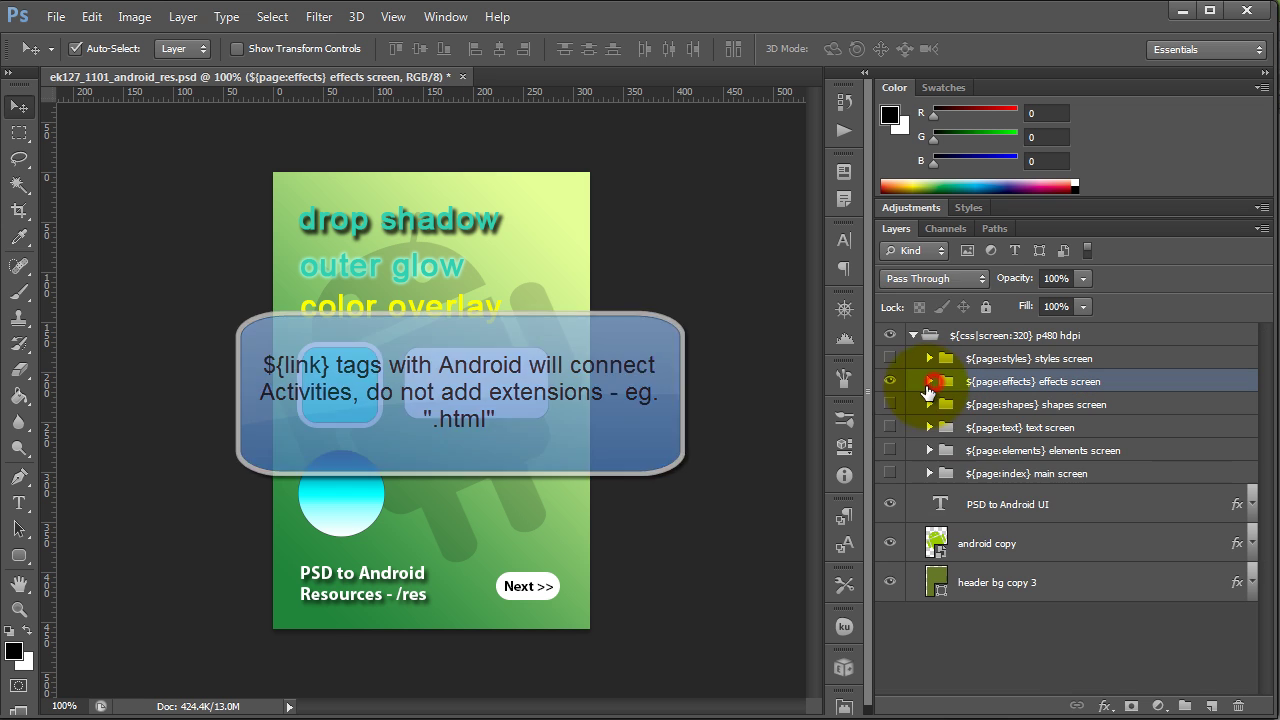
pyautogui.click(890, 381)
pyautogui.click(890, 448)
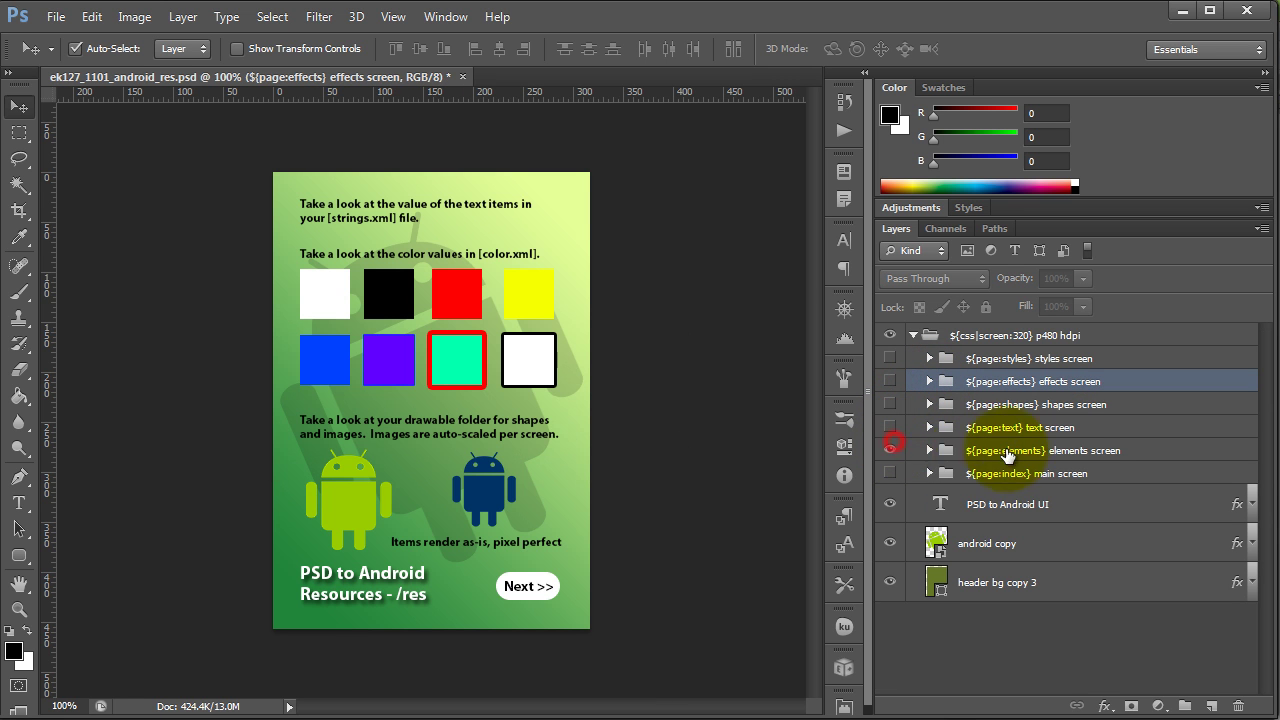
pyautogui.click(525, 586)
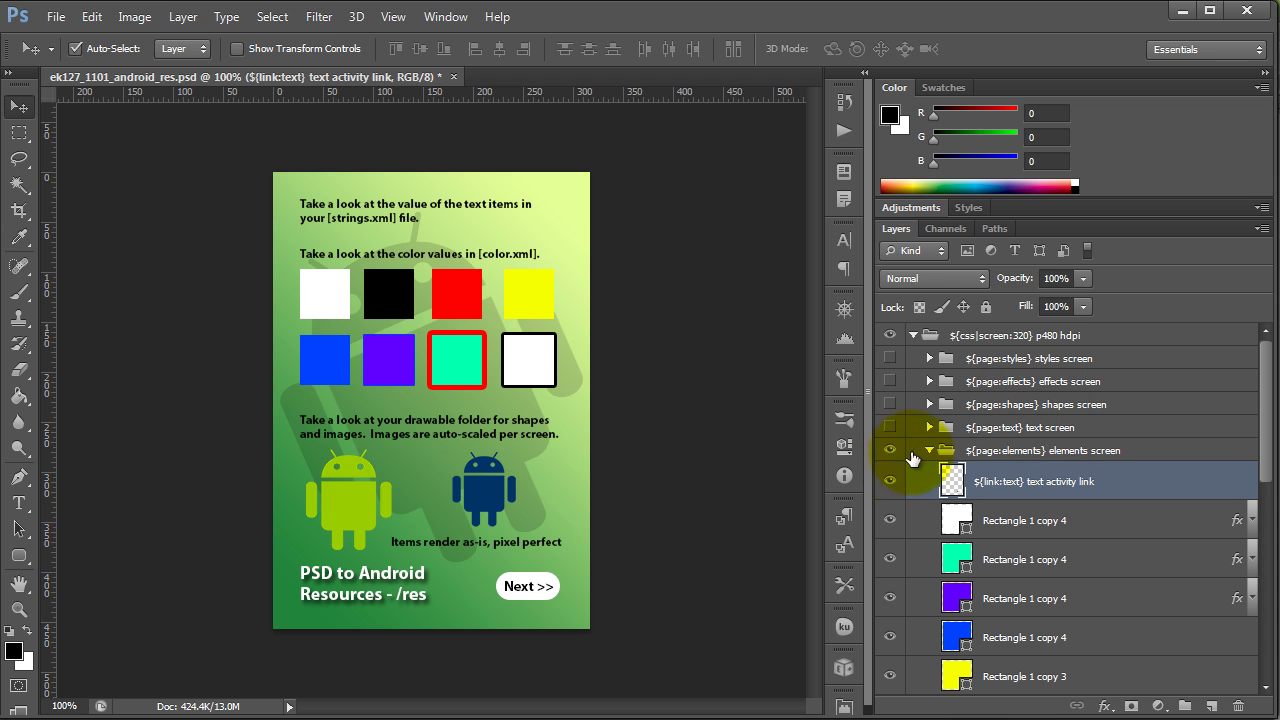
pyautogui.click(890, 450)
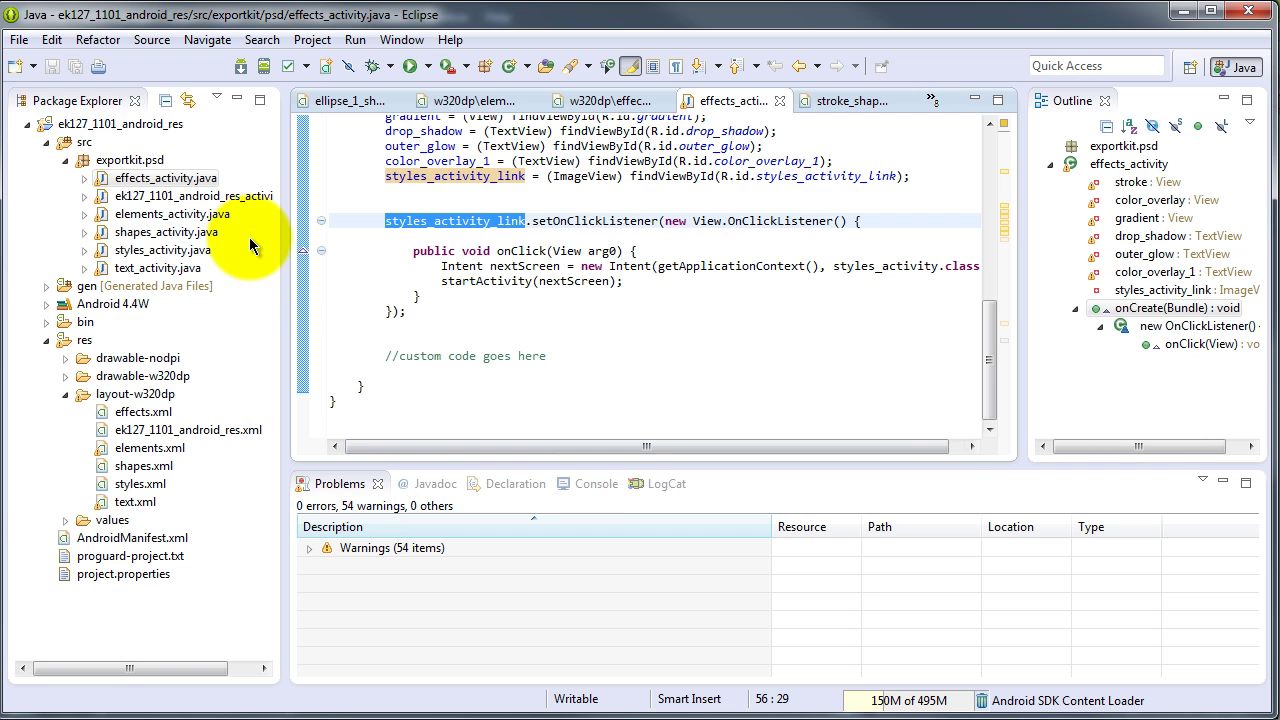
# Browse ek127_1101_android_res_activity.java and shapes_activity.java, then return to effects_activity.java
pyautogui.click(205, 195)
pyautogui.scroll(-8, 634, 251)
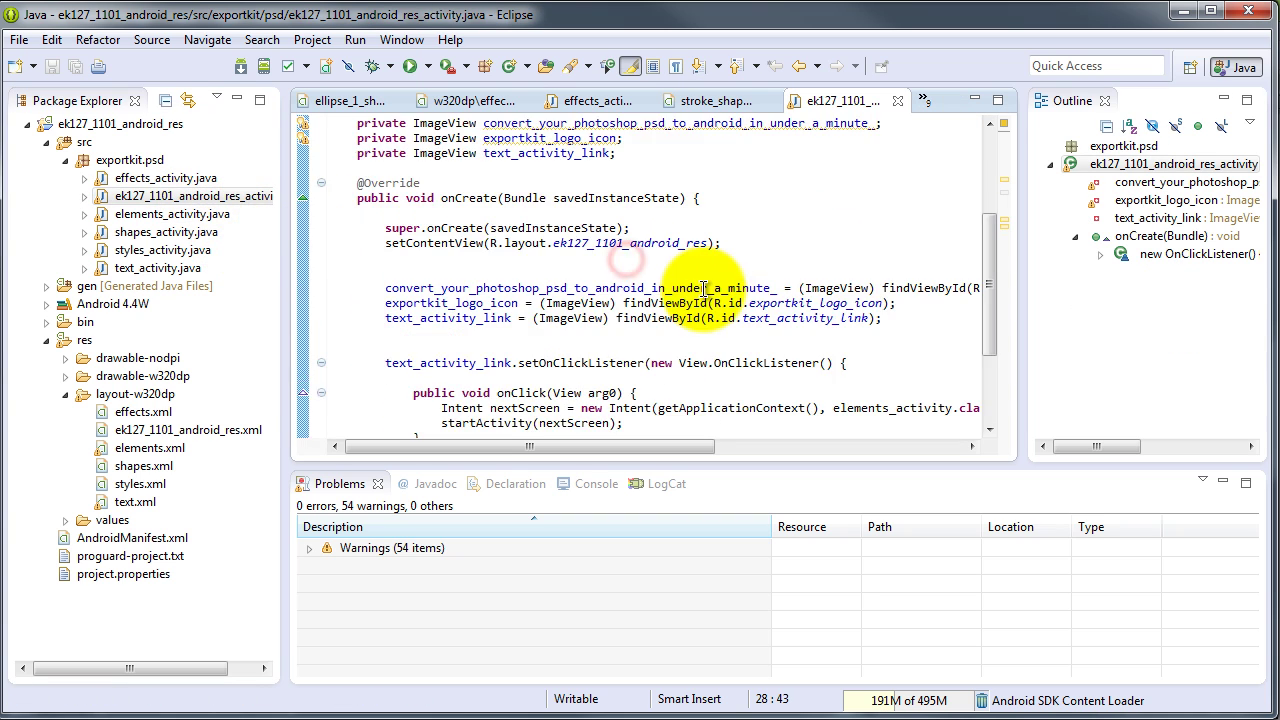
pyautogui.scroll(4, 729, 294)
pyautogui.doubleClick(175, 232)
pyautogui.scroll(-10, 651, 240)
pyautogui.scroll(6, 704, 249)
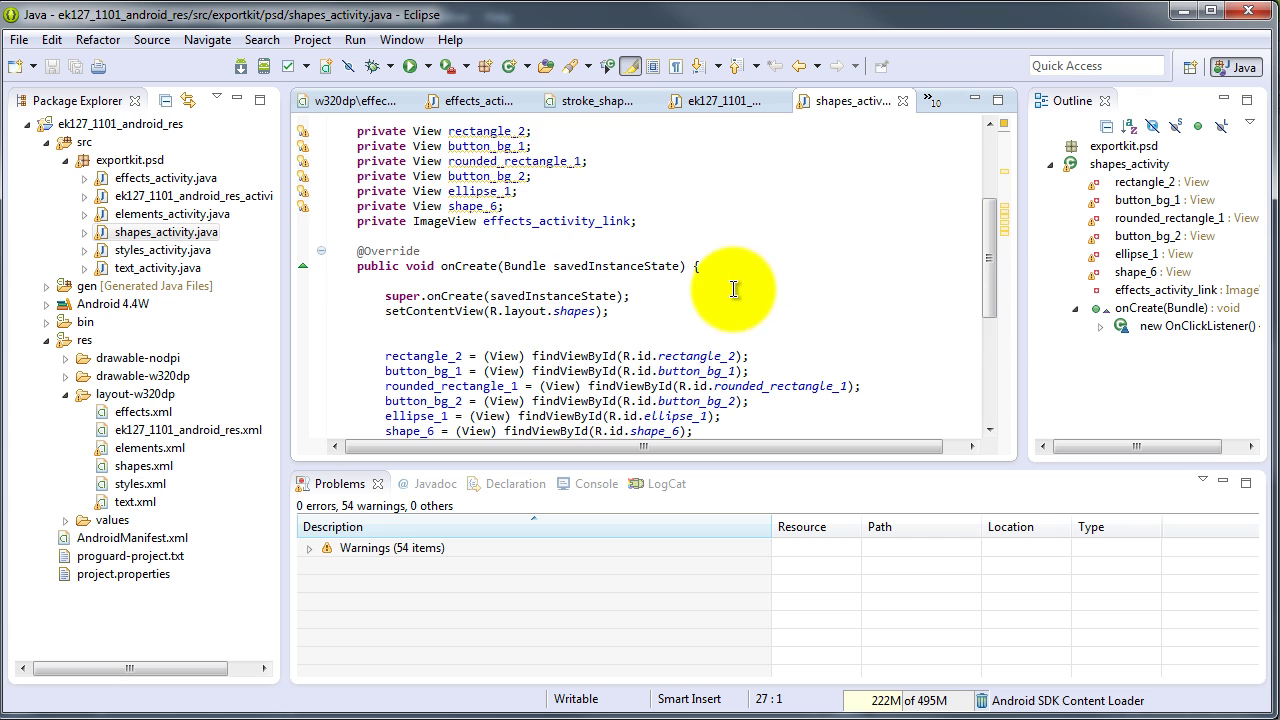
pyautogui.doubleClick(150, 179)
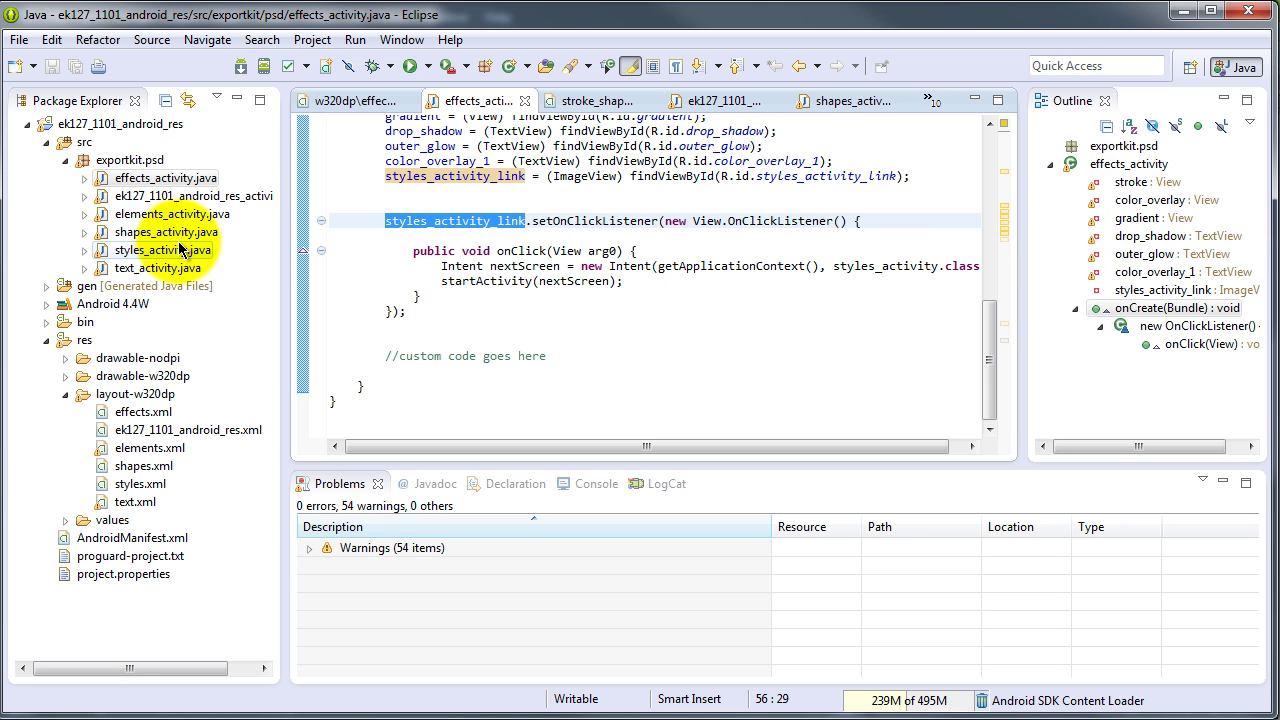
# Launch the 480dpi AVD scaled to real size, then close that emulator and its log
pyautogui.click(264, 69)
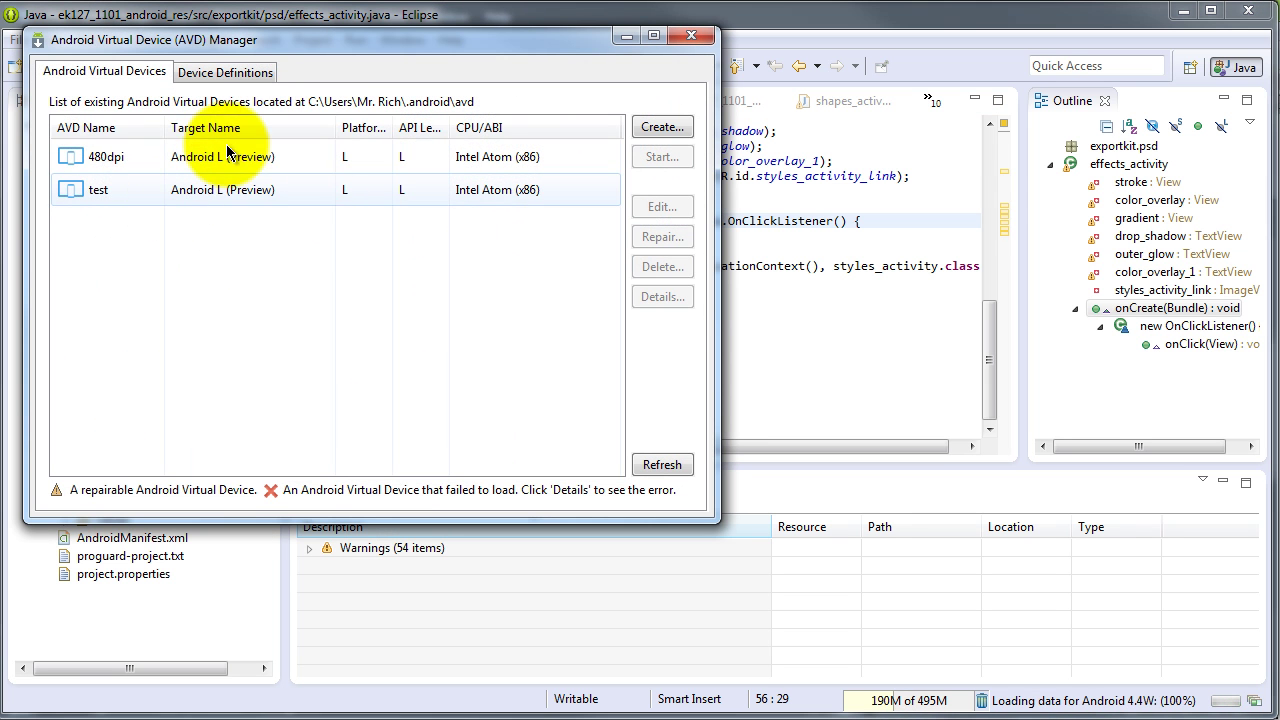
pyautogui.click(293, 161)
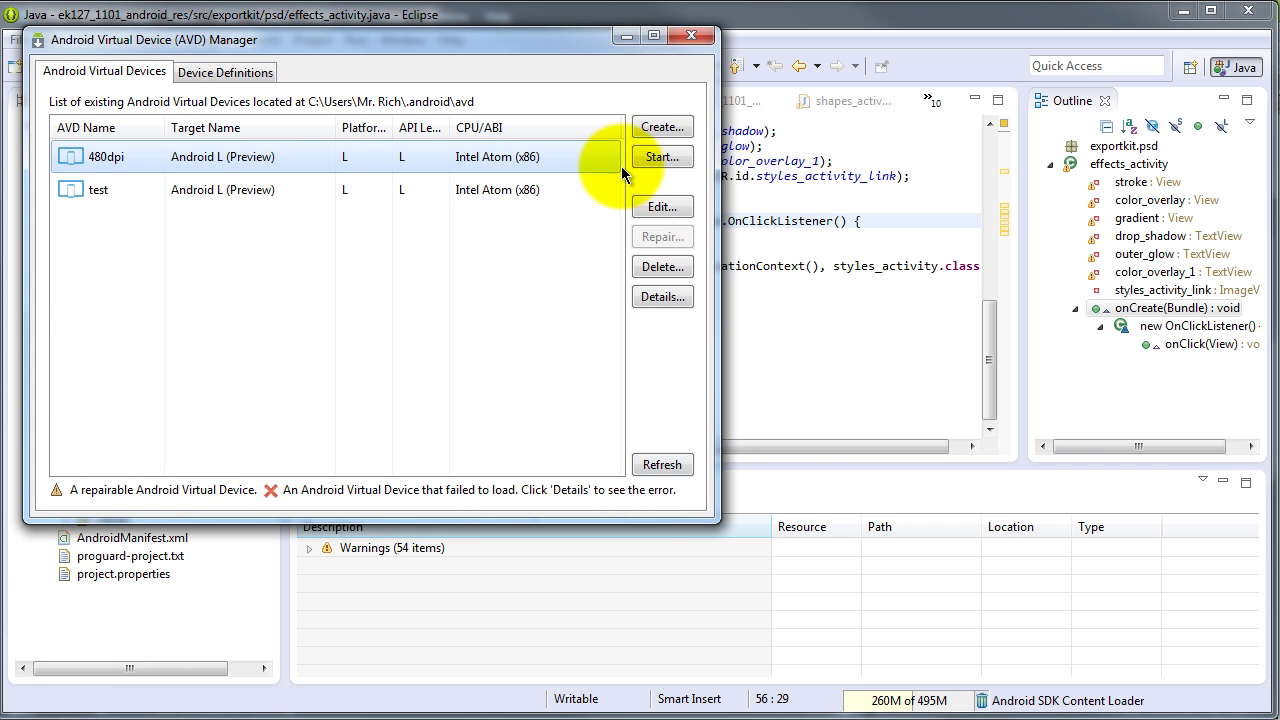
pyautogui.click(661, 159)
pyautogui.click(298, 130)
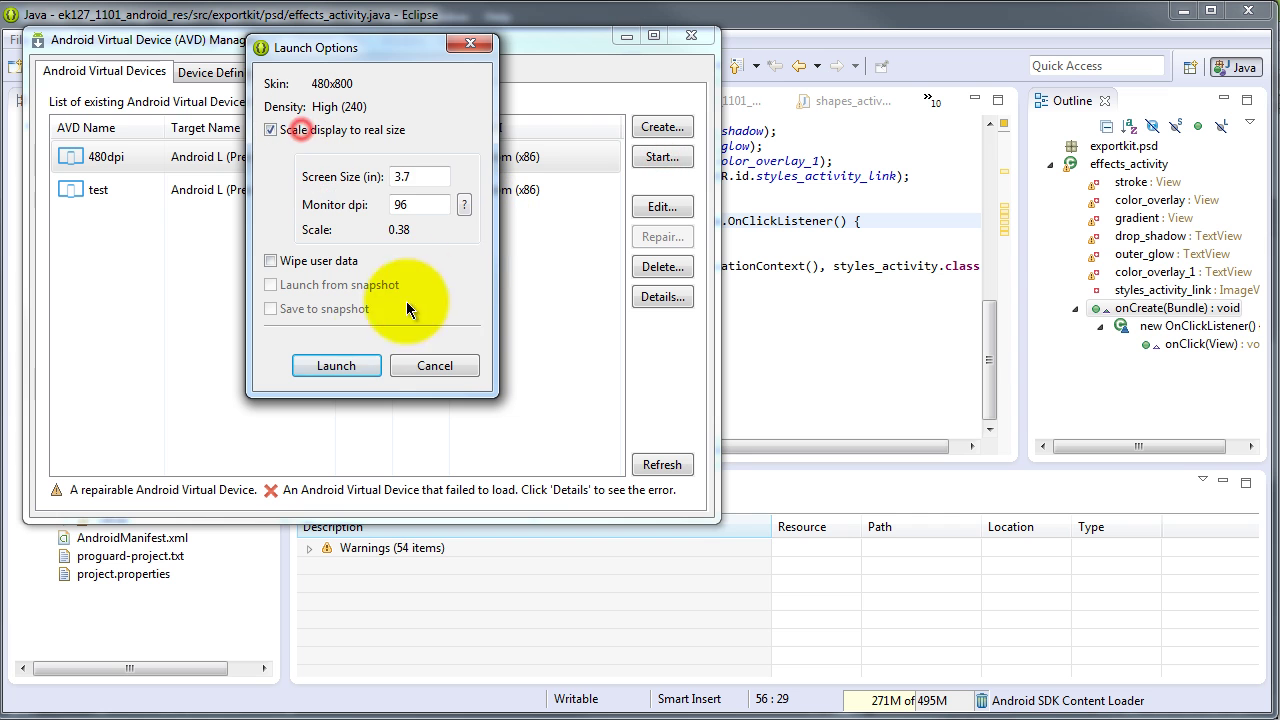
pyautogui.click(337, 365)
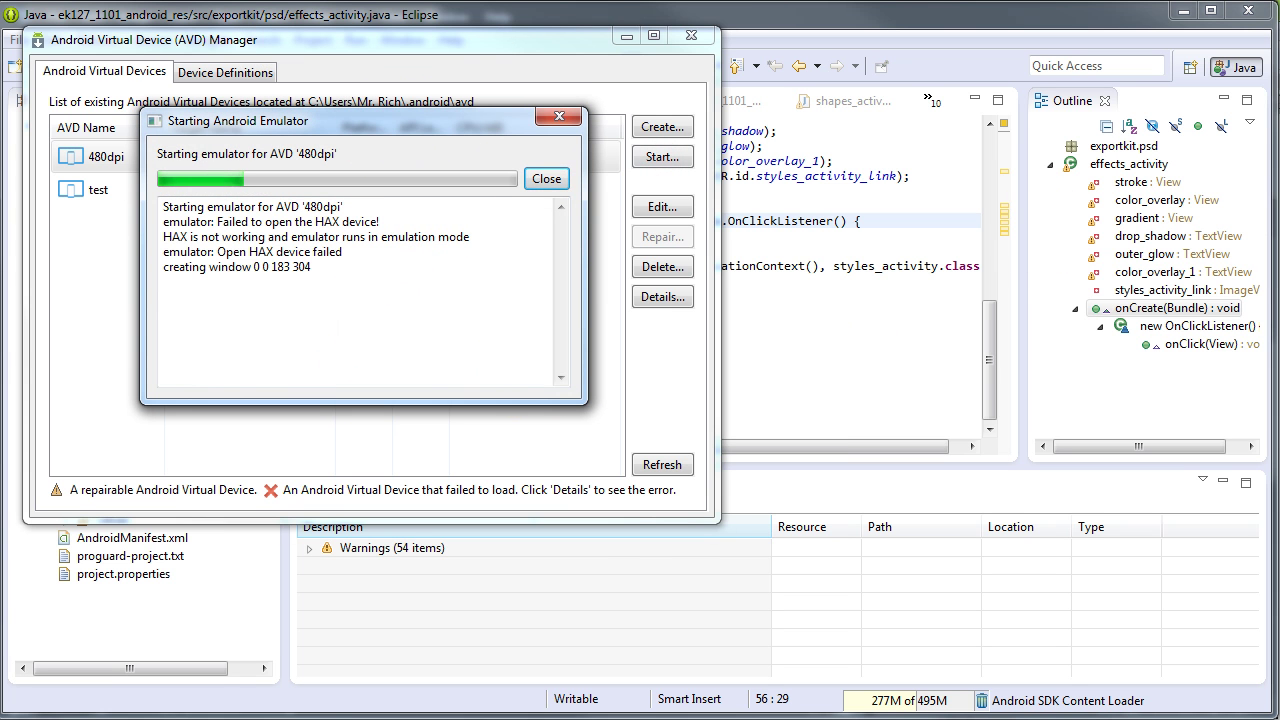
pyautogui.moveTo(749, 57); pyautogui.dragTo(714, 45)
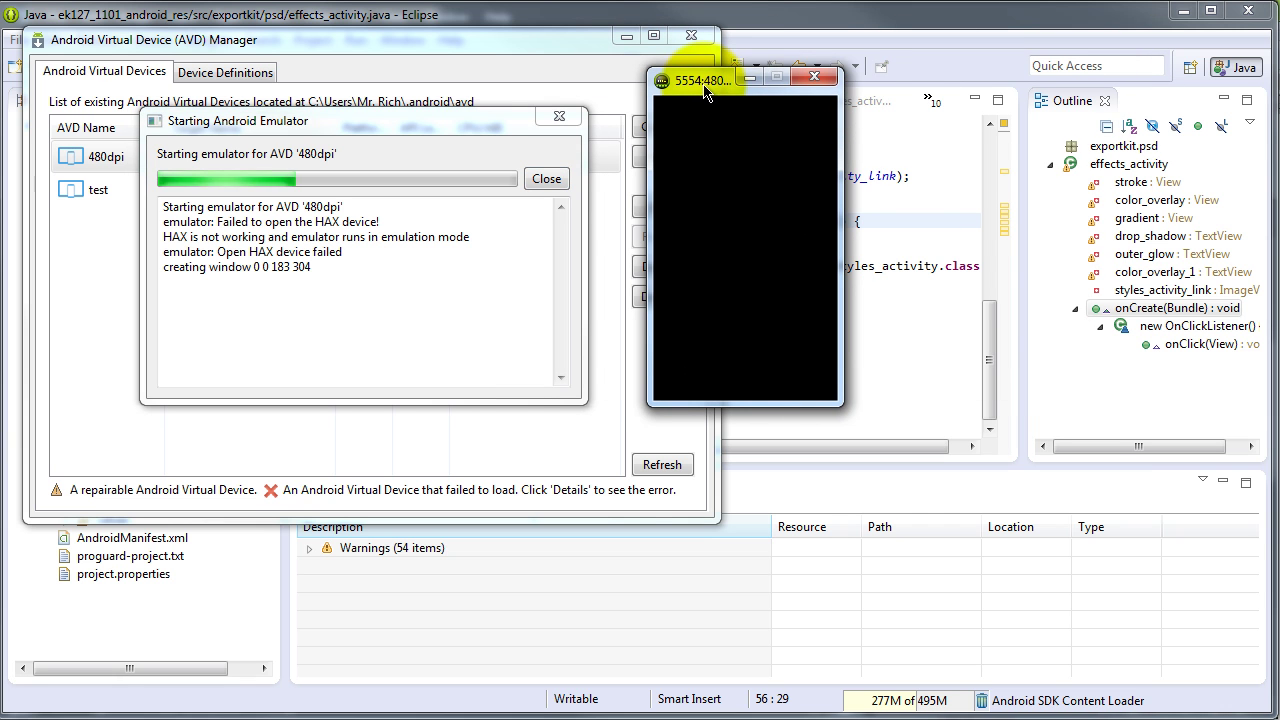
pyautogui.click(826, 84)
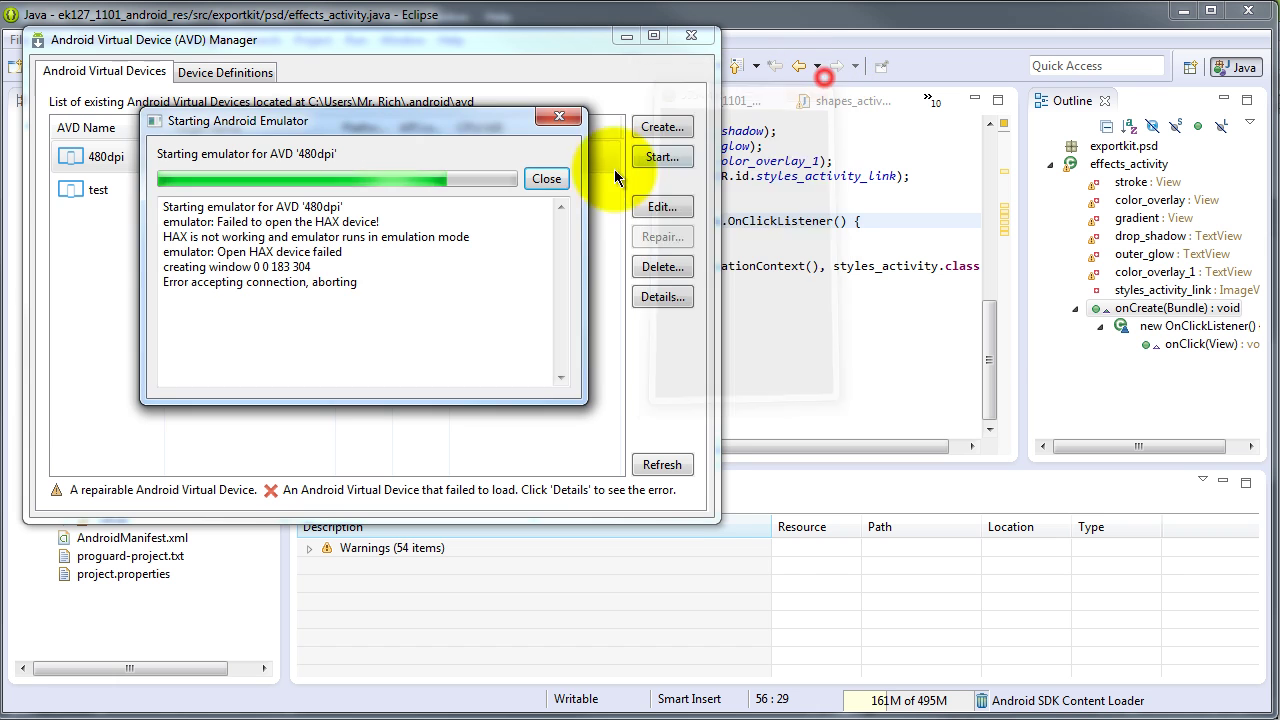
pyautogui.click(546, 179)
# Relaunch the 480dpi AVD at 3.7 in real size, close the log and minimize the AVD Manager
pyautogui.click(425, 150)
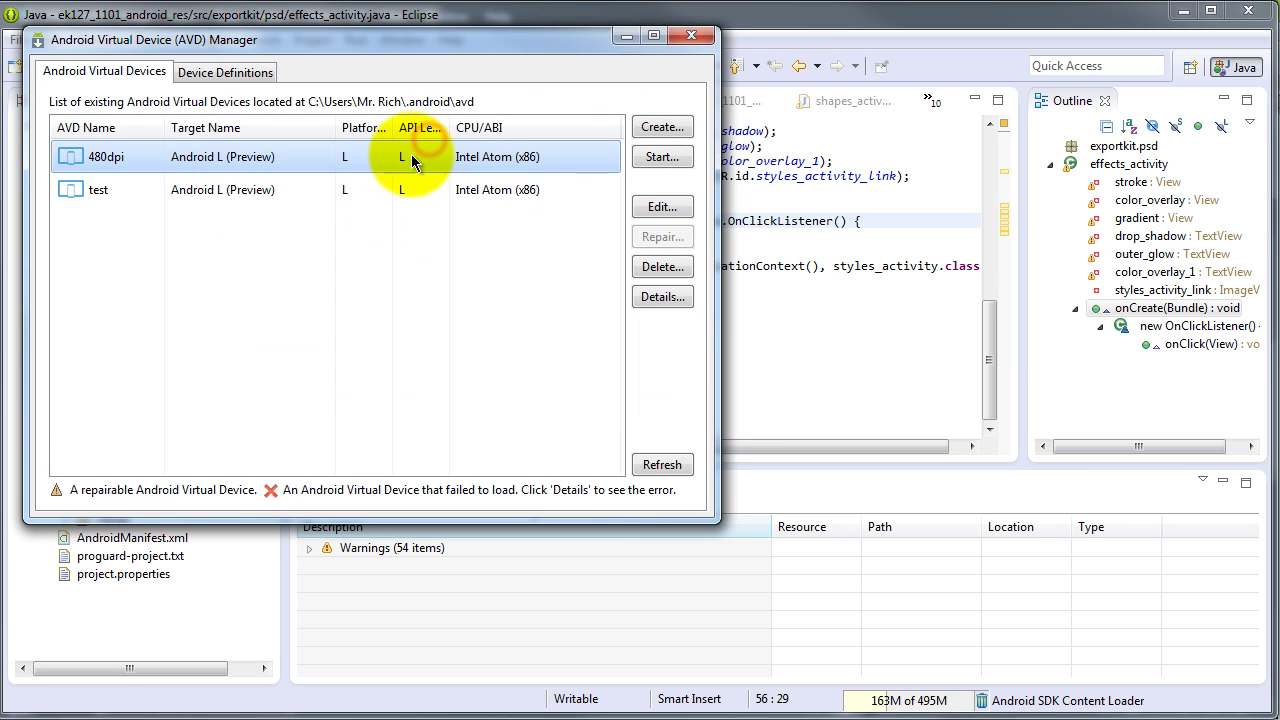
pyautogui.click(661, 160)
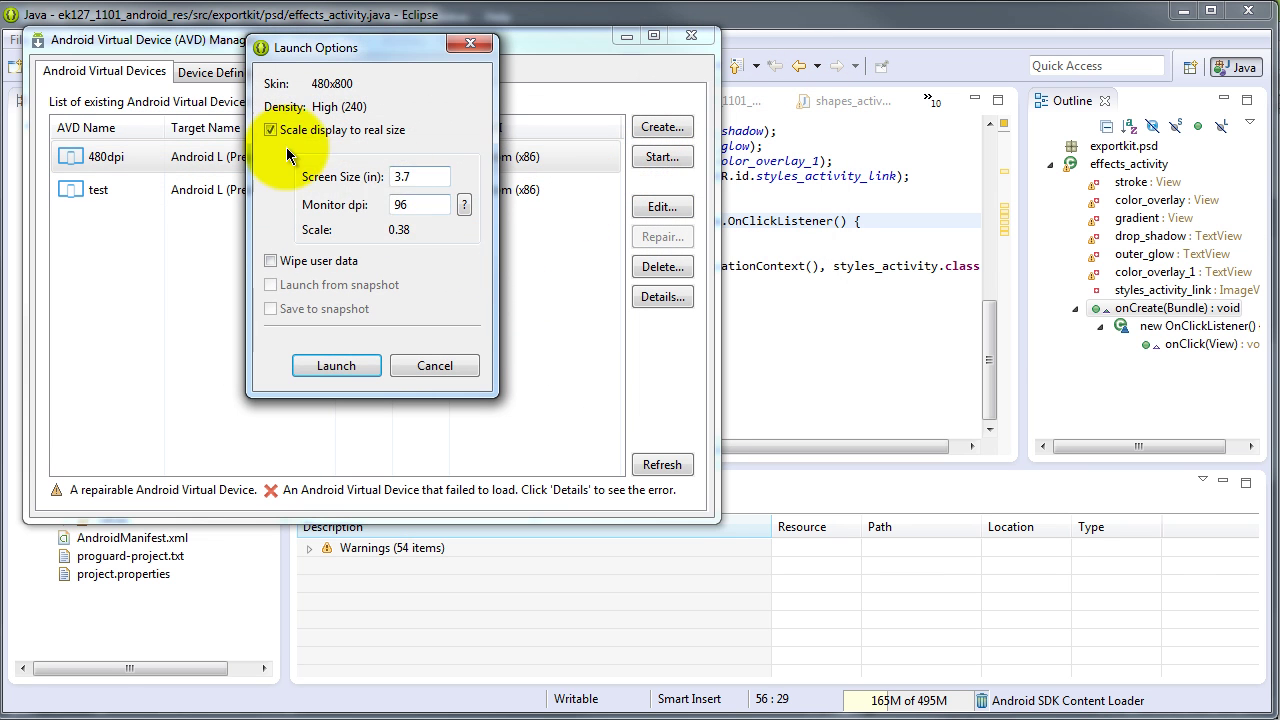
pyautogui.doubleClick(425, 178)
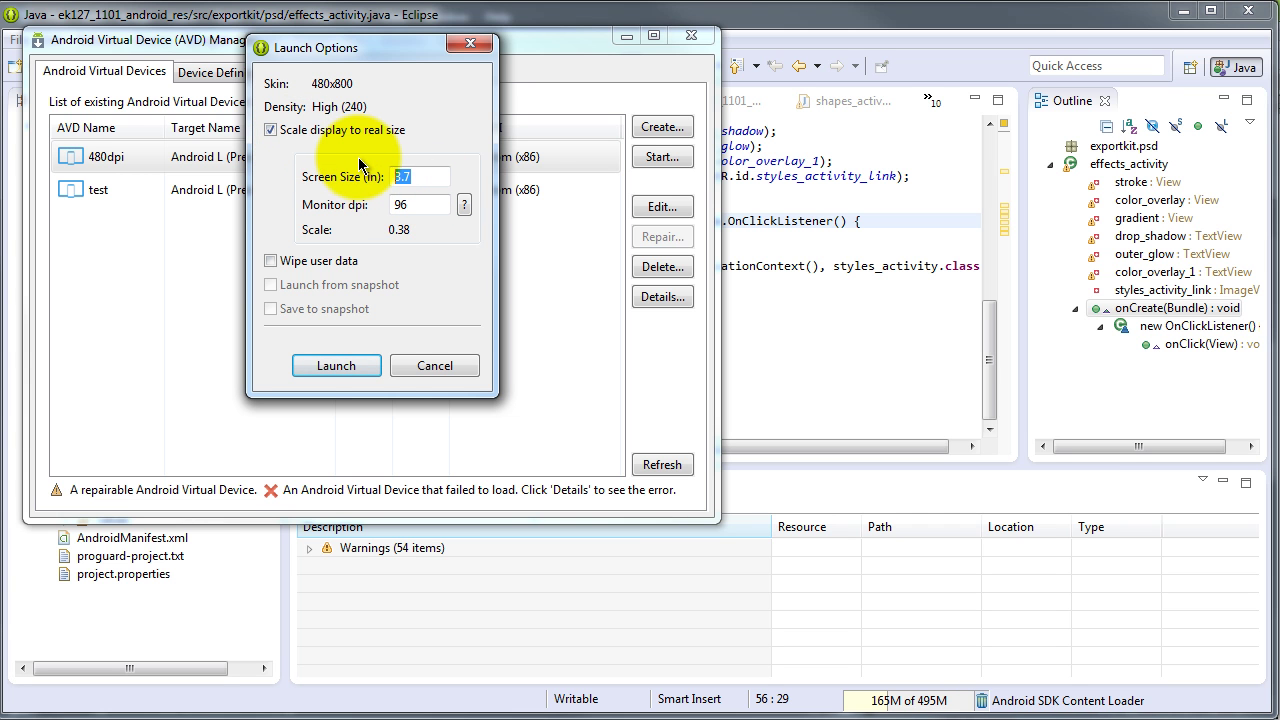
pyautogui.click(350, 362)
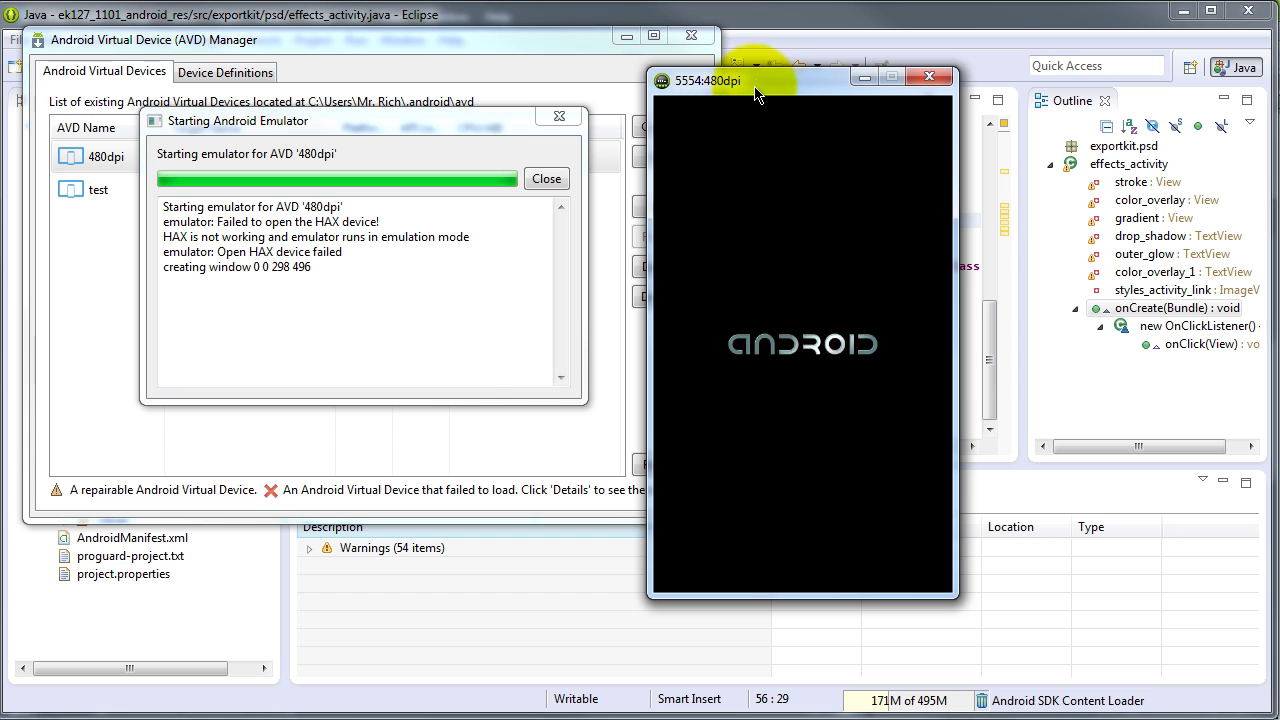
pyautogui.moveTo(756, 97); pyautogui.dragTo(915, 90)
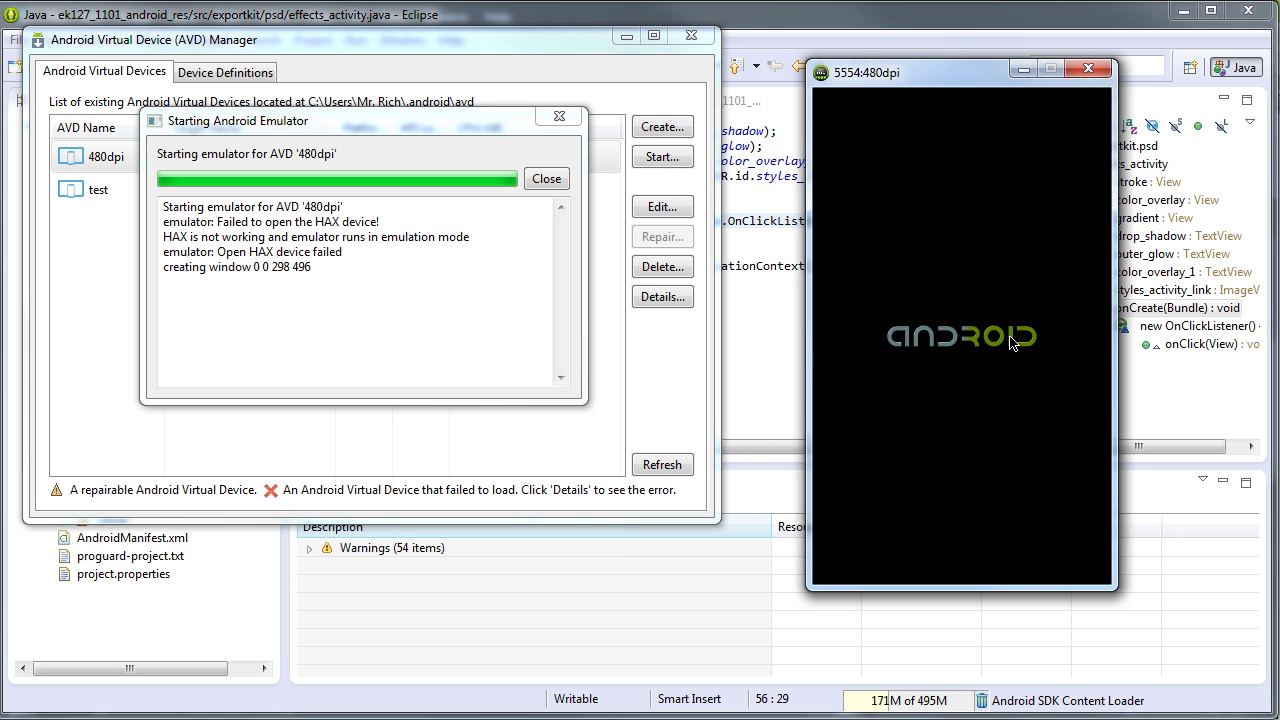
pyautogui.click(546, 183)
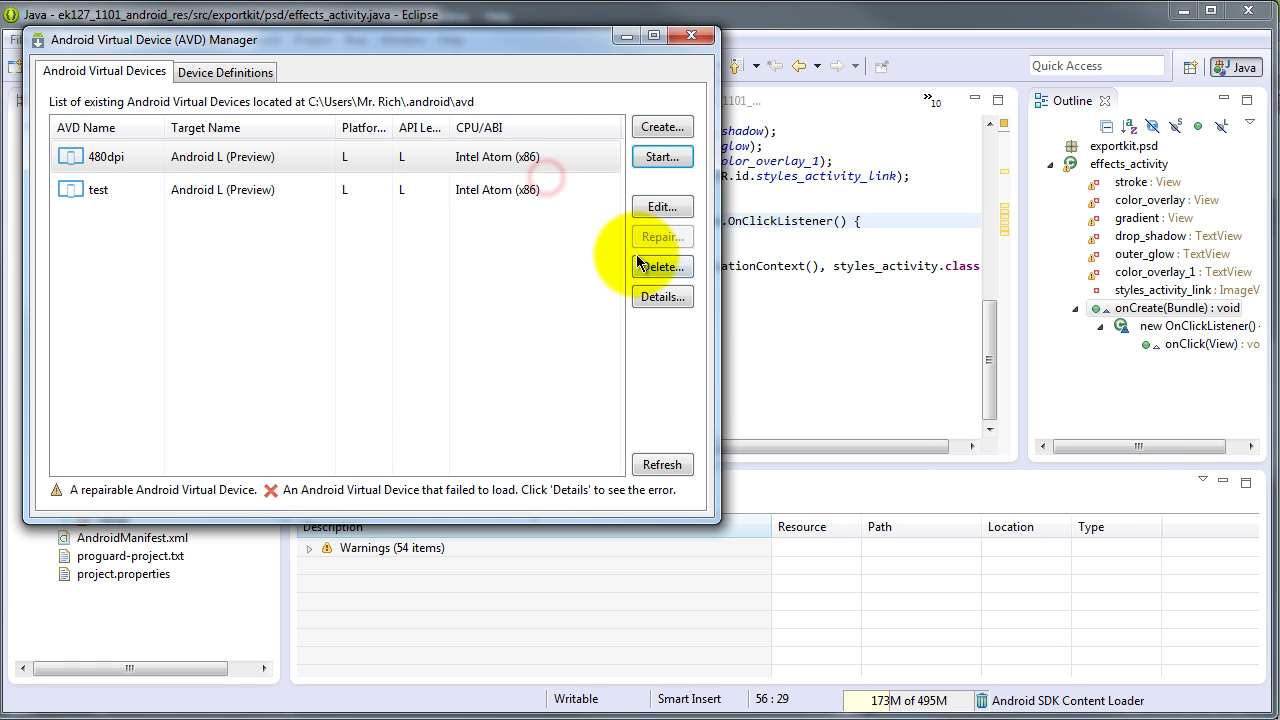
pyautogui.click(626, 39)
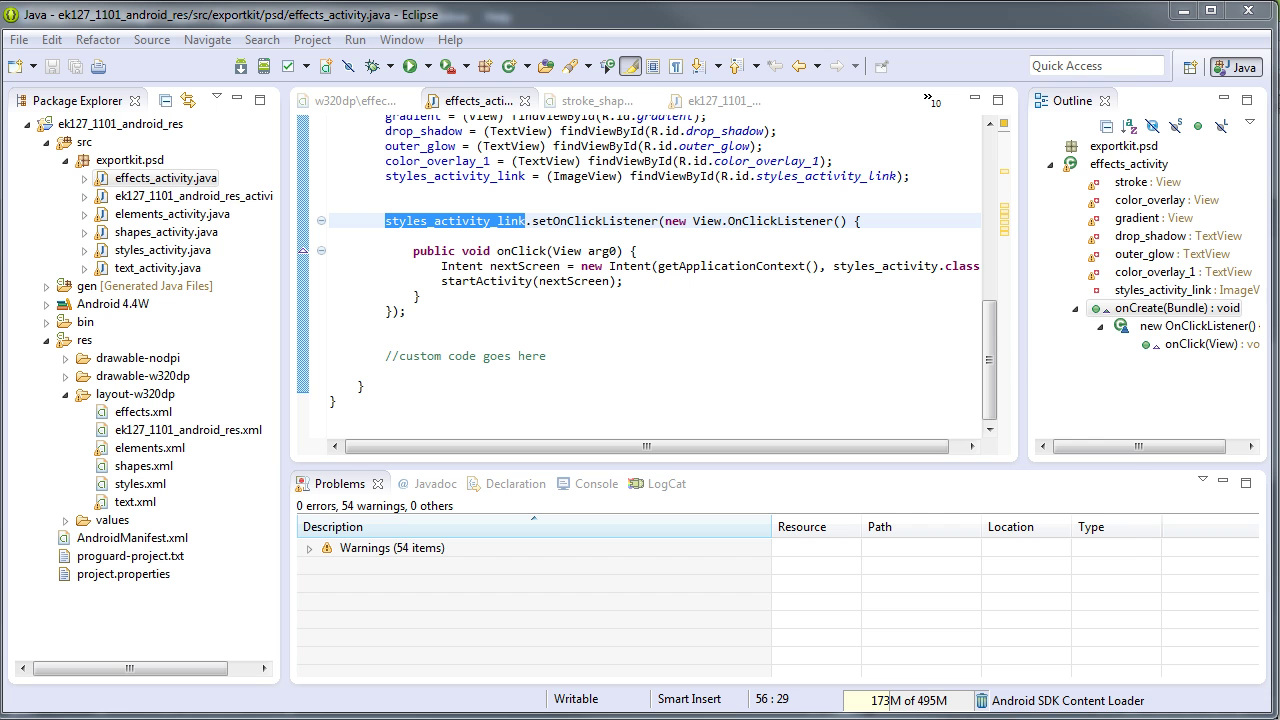
# Dismiss the emulator's home tutorial and swipe up on the lock screen to reach the home screen
pyautogui.hotkey('alt', 'Tab')
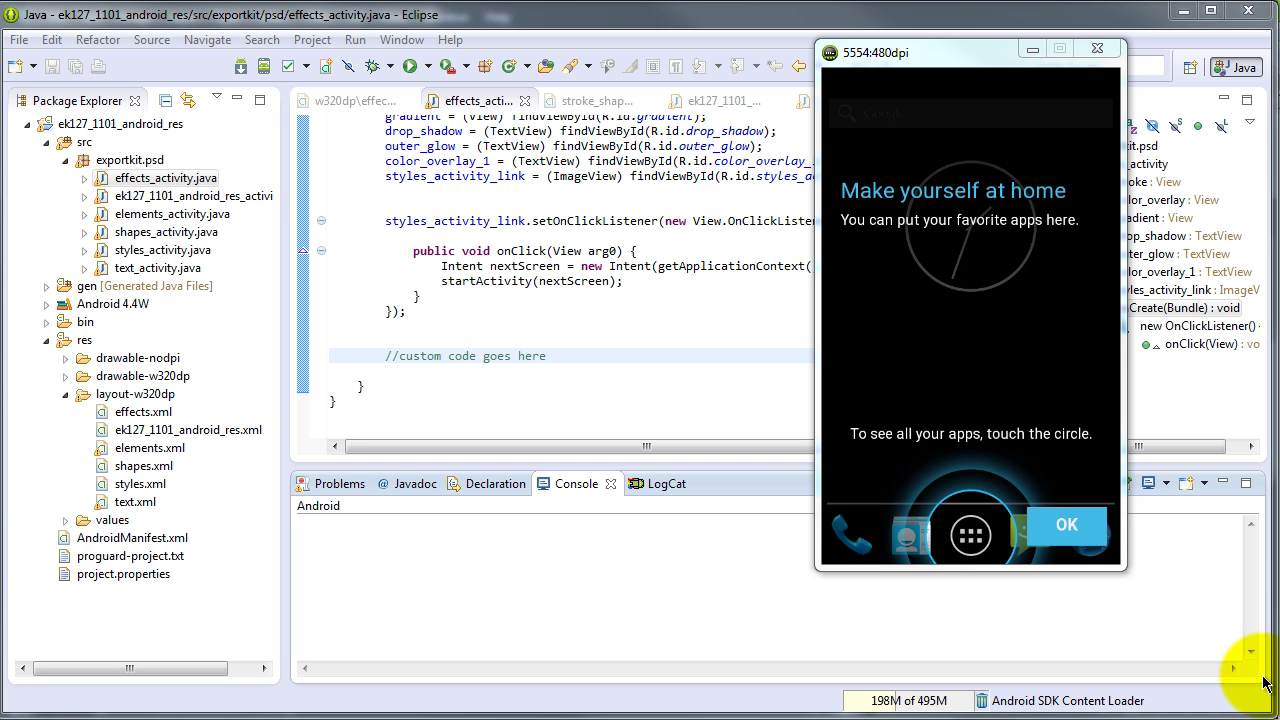
pyautogui.click(972, 408)
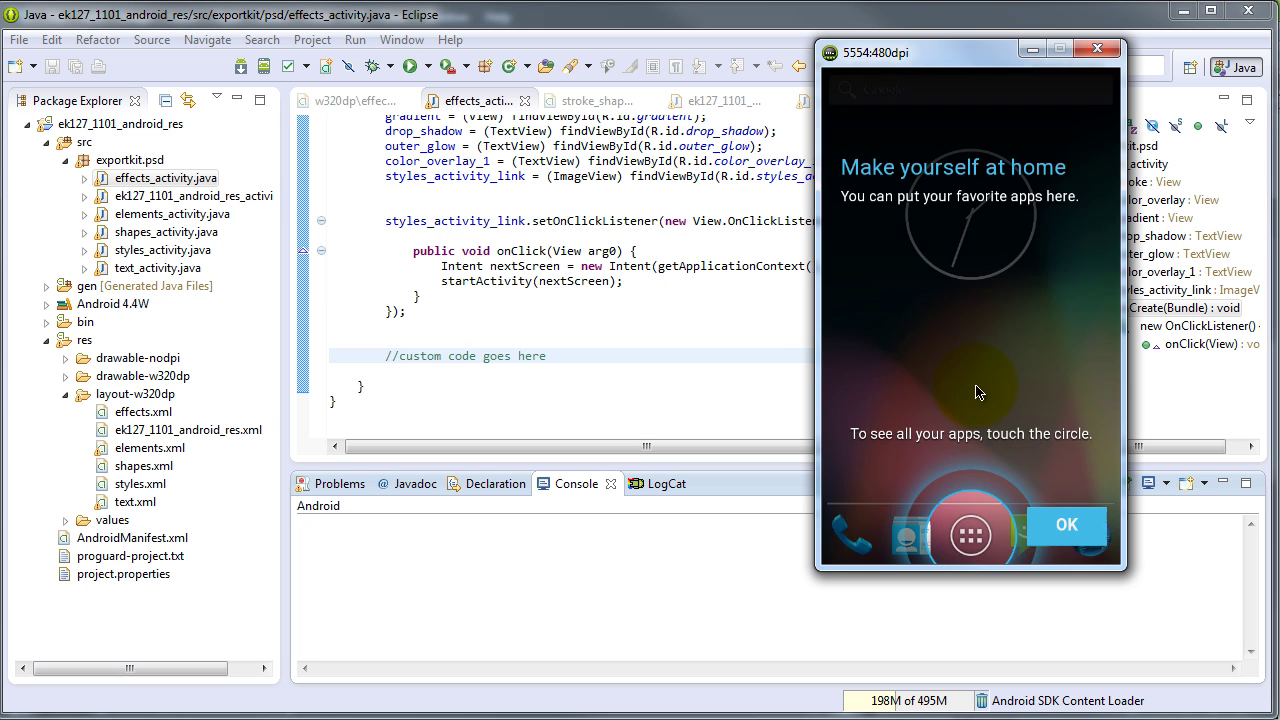
pyautogui.click(985, 444)
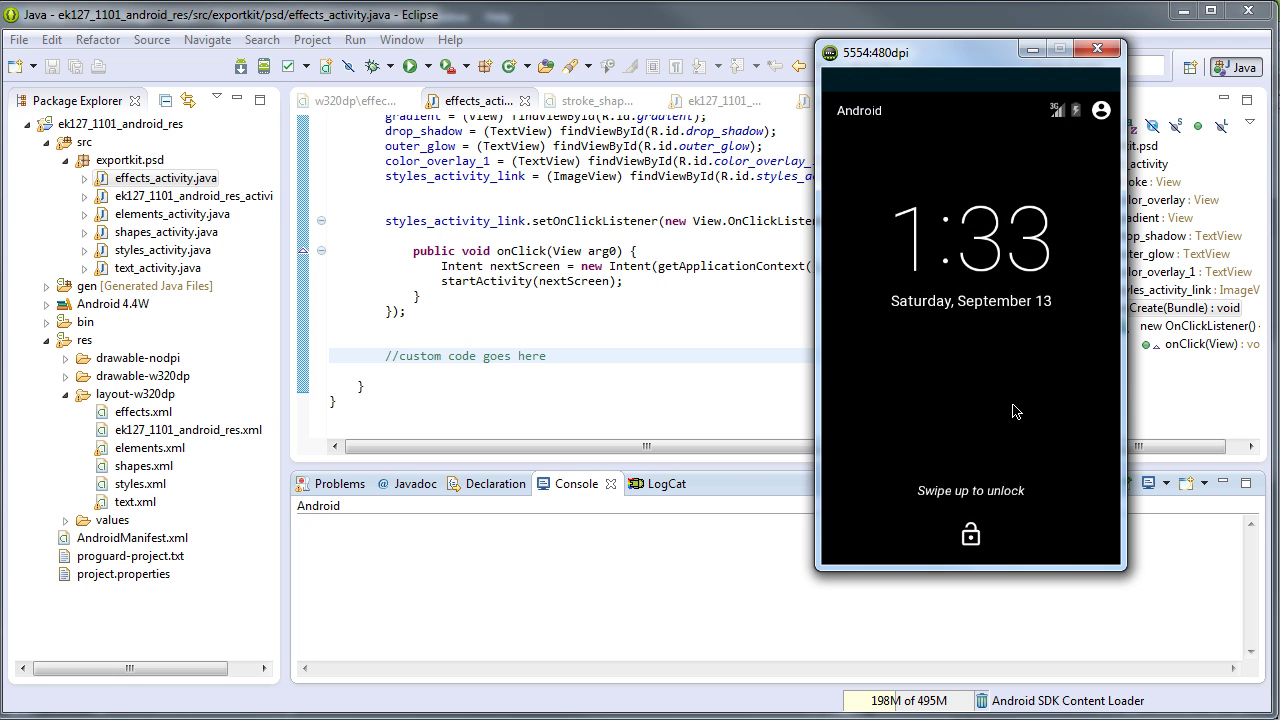
pyautogui.moveTo(980, 263); pyautogui.dragTo(985, 180)
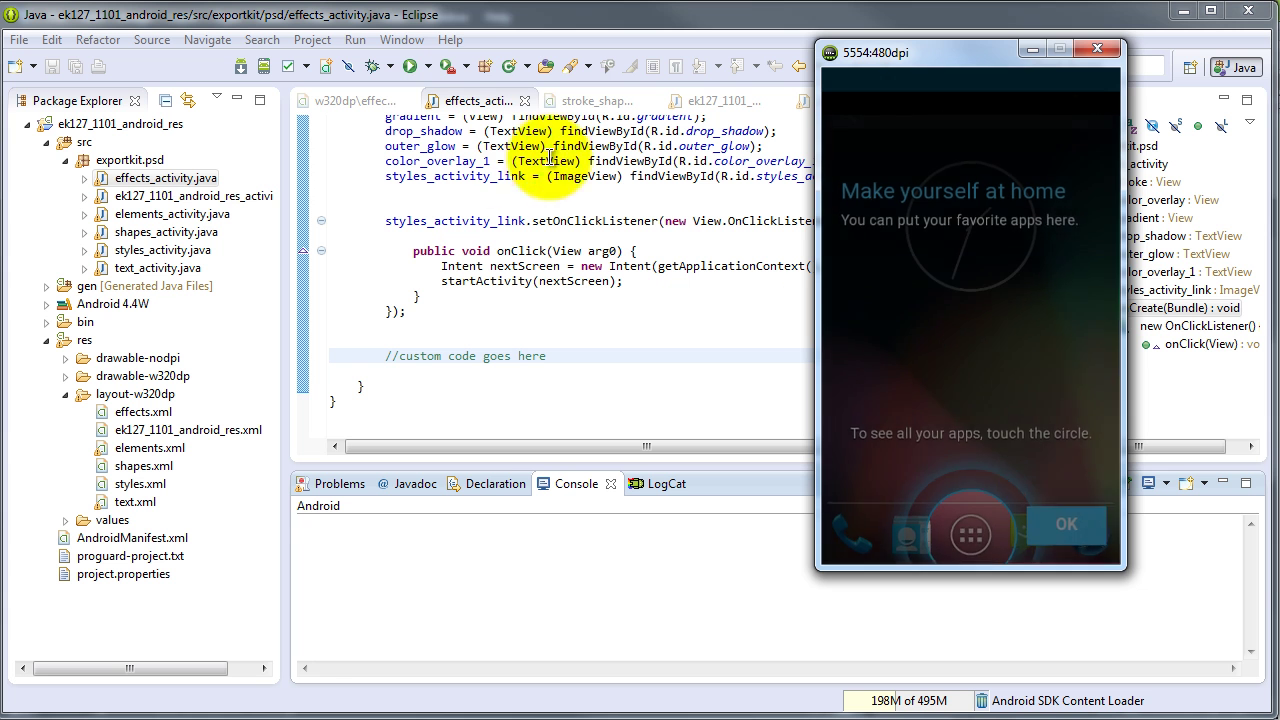
pyautogui.click(433, 68)
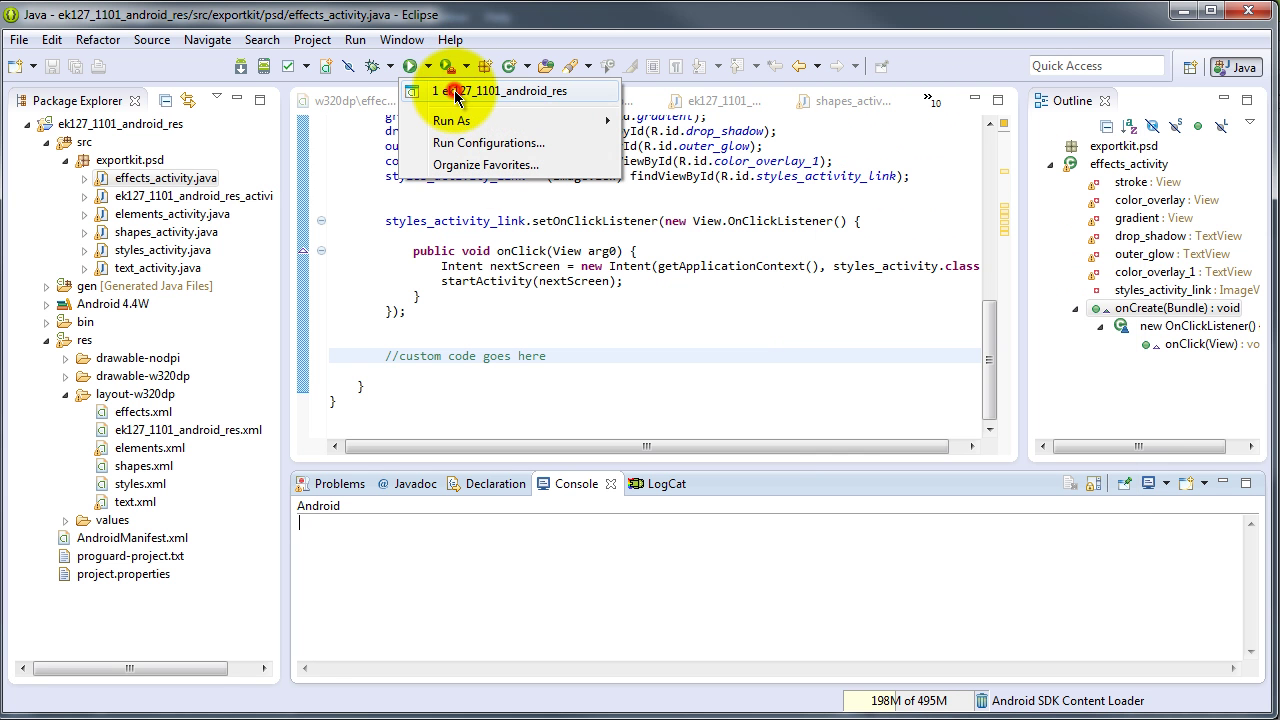
# Run the ek127_1101_android_res configuration, choosing the running 480dpi emulator as the deployment device
pyautogui.click(449, 143)
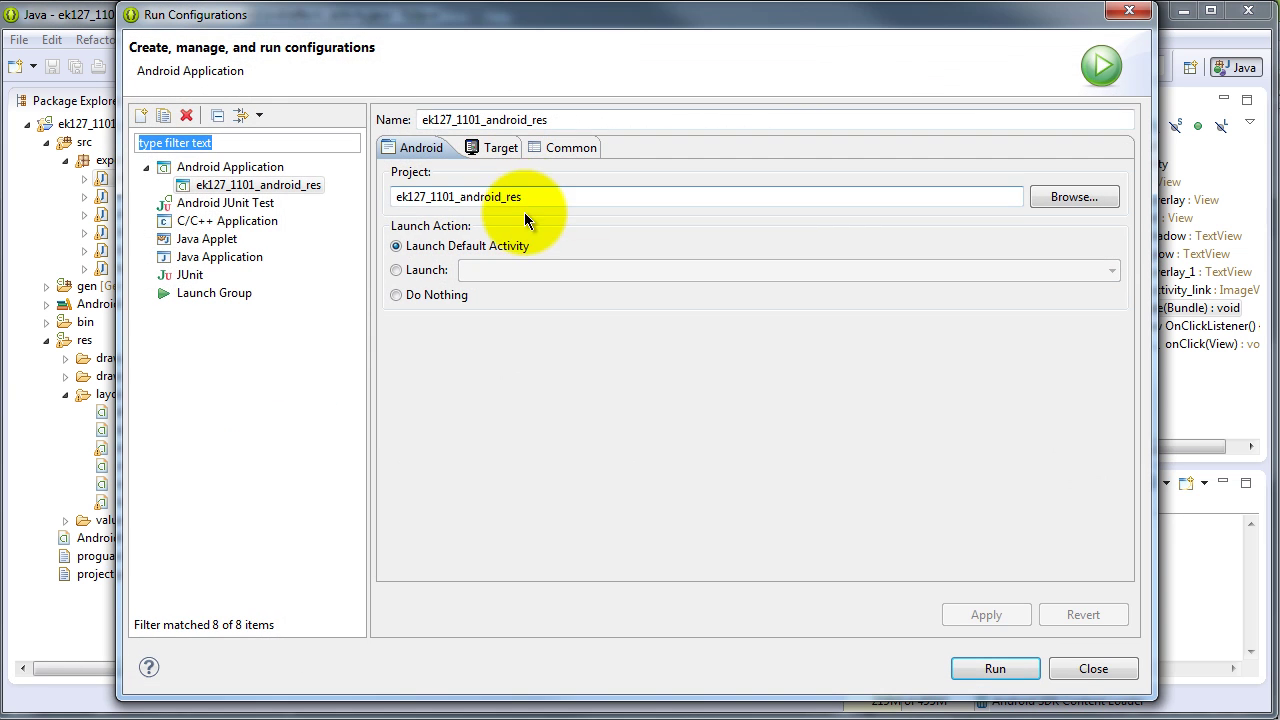
pyautogui.click(243, 186)
pyautogui.click(453, 196)
pyautogui.moveTo(552, 120); pyautogui.dragTo(461, 120)
pyautogui.click(493, 150)
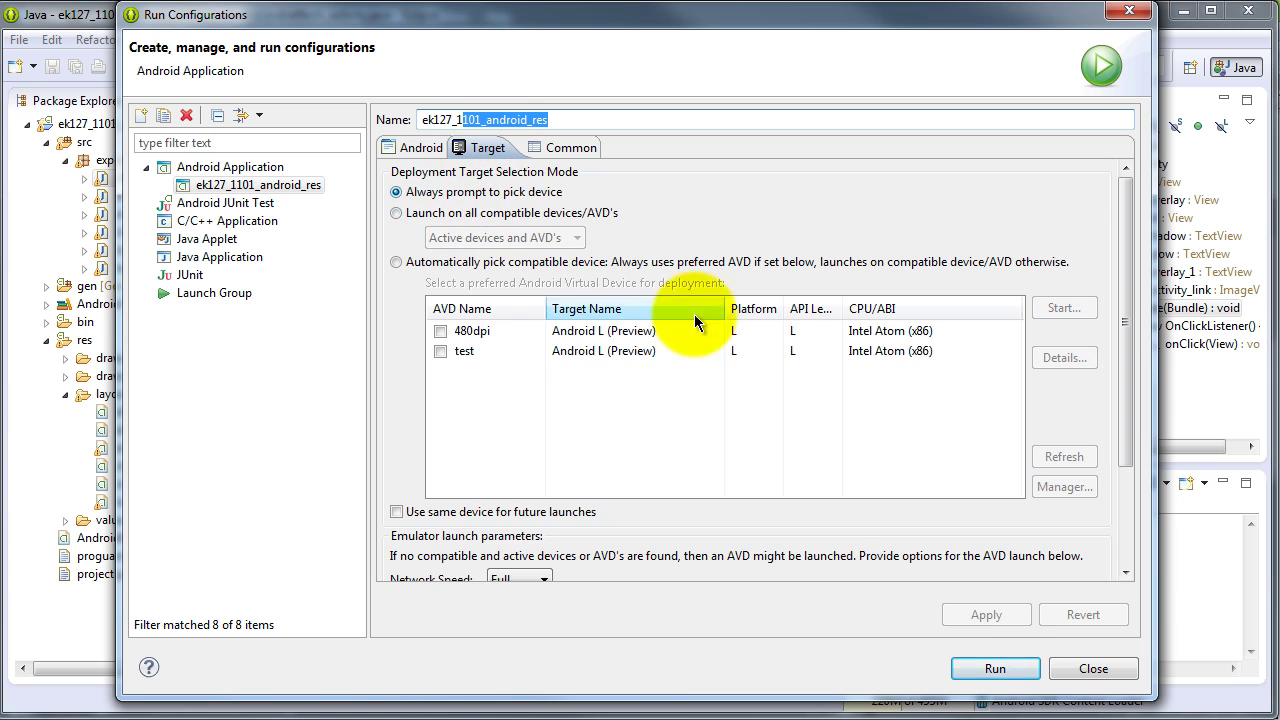
pyautogui.click(997, 678)
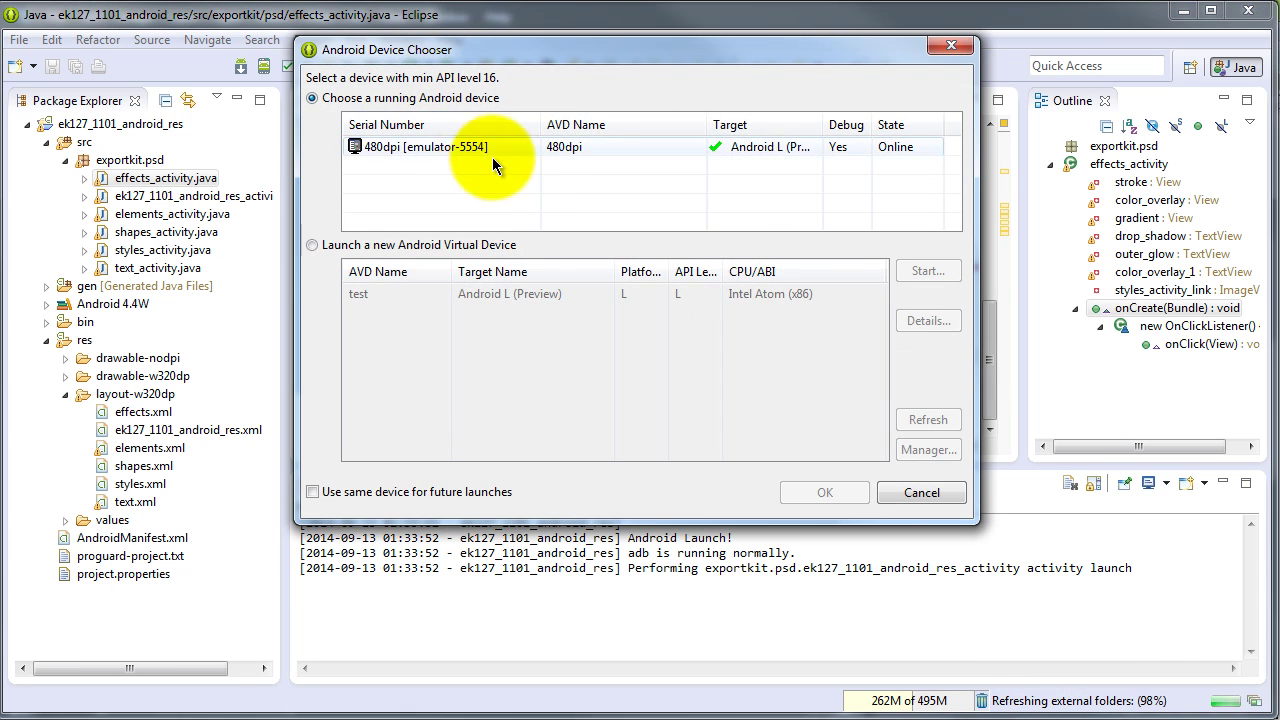
pyautogui.doubleClick(490, 158)
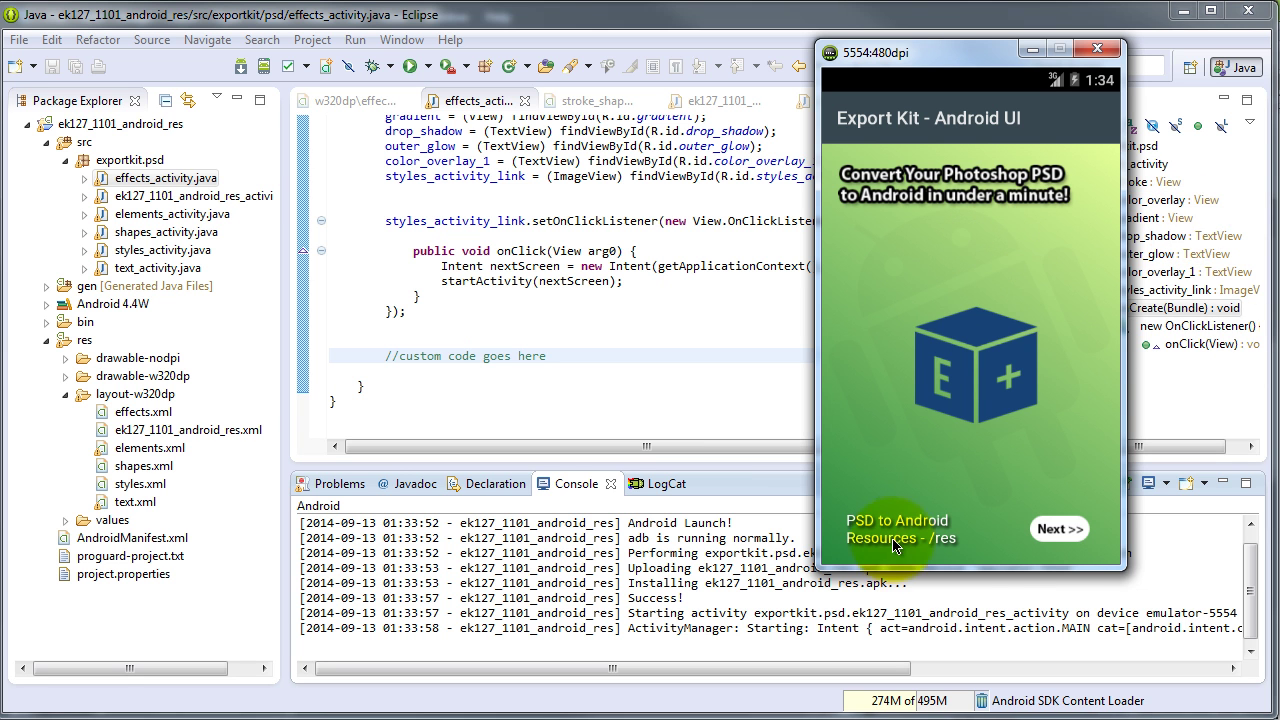
# Page with Next >> through the colours and images, text alignment, shapes, effects and styles screens
pyautogui.click(1059, 533)
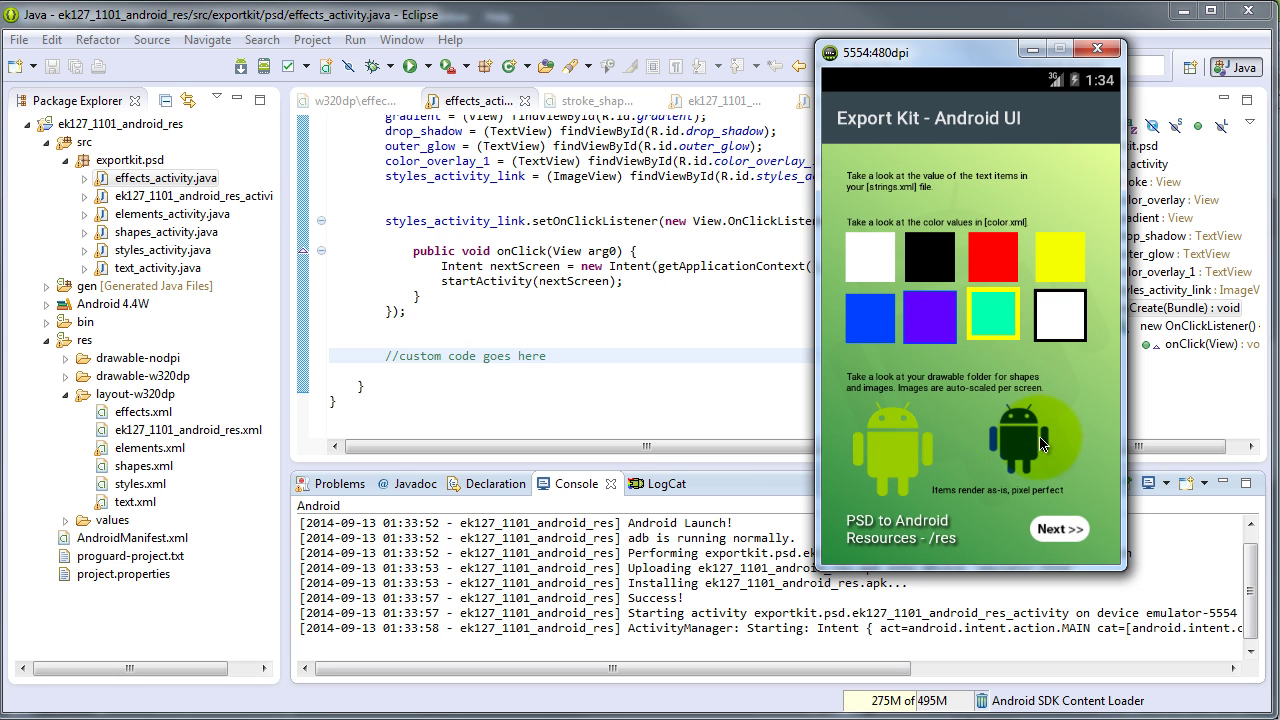
pyautogui.click(1061, 540)
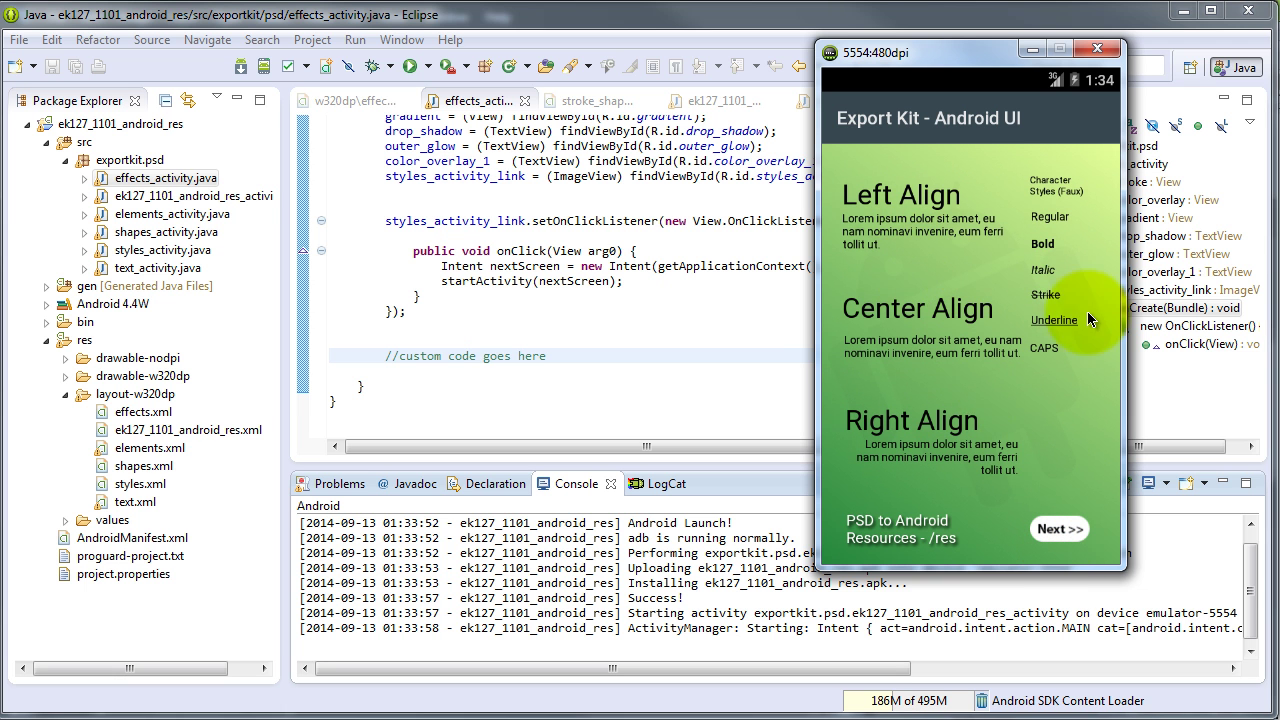
pyautogui.click(1058, 532)
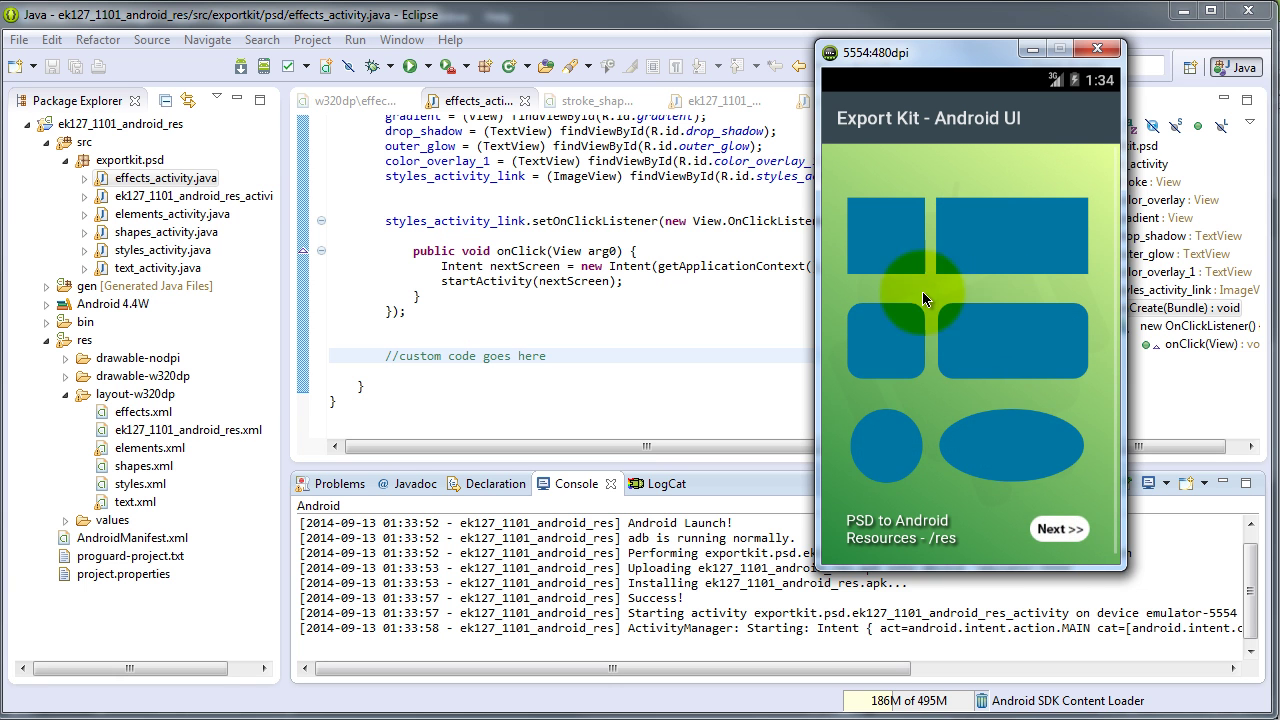
pyautogui.click(1058, 535)
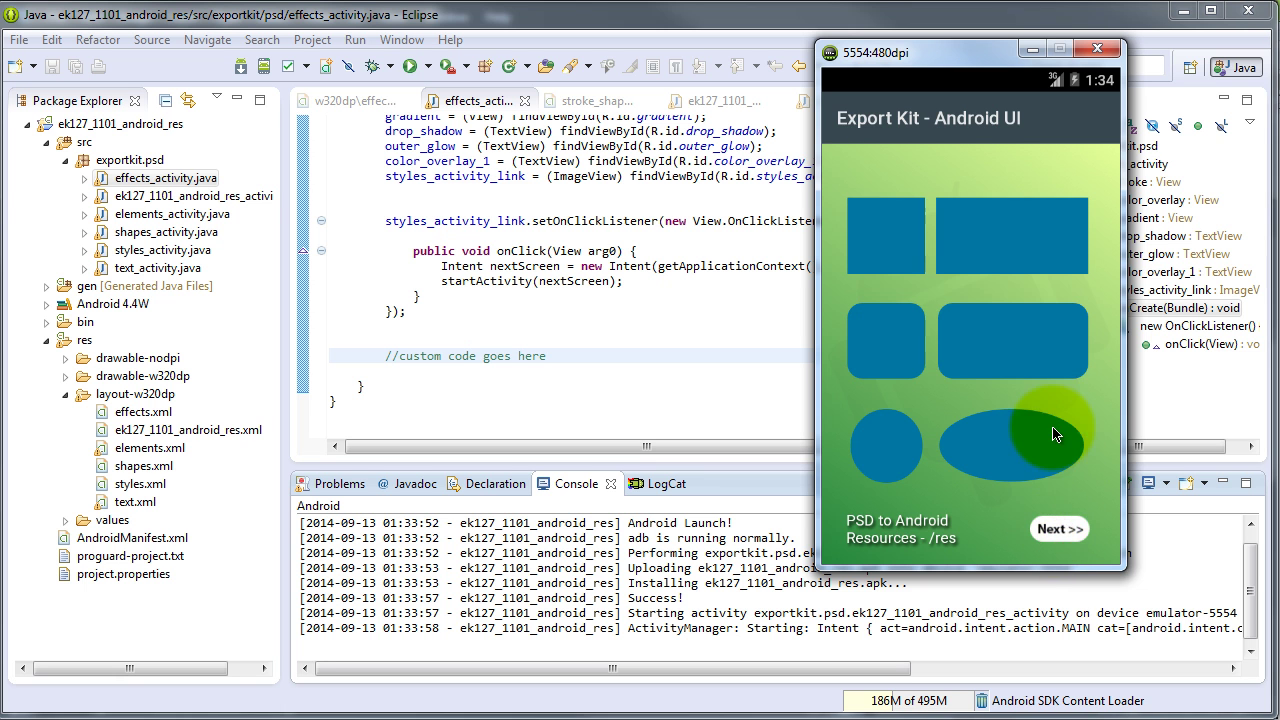
pyautogui.click(1069, 531)
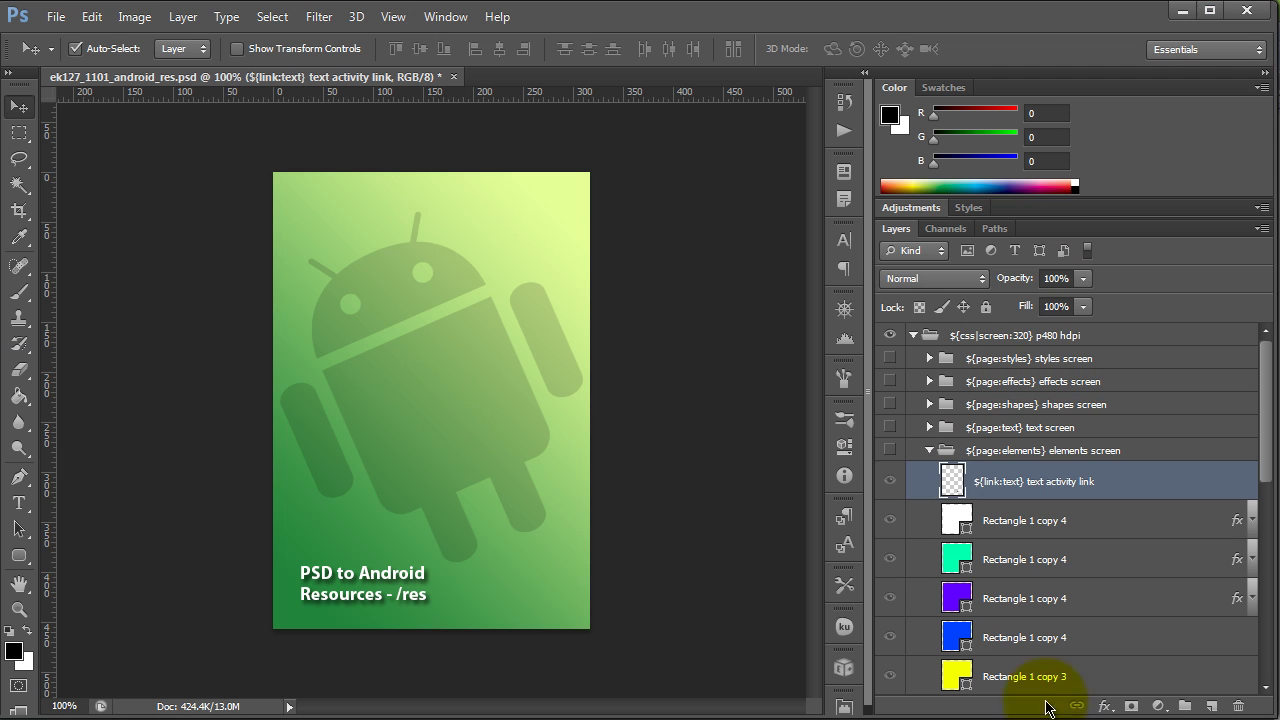
# Briefly show the styles group, then make the effects, shapes, text and elements groups visible
pyautogui.click(890, 358)
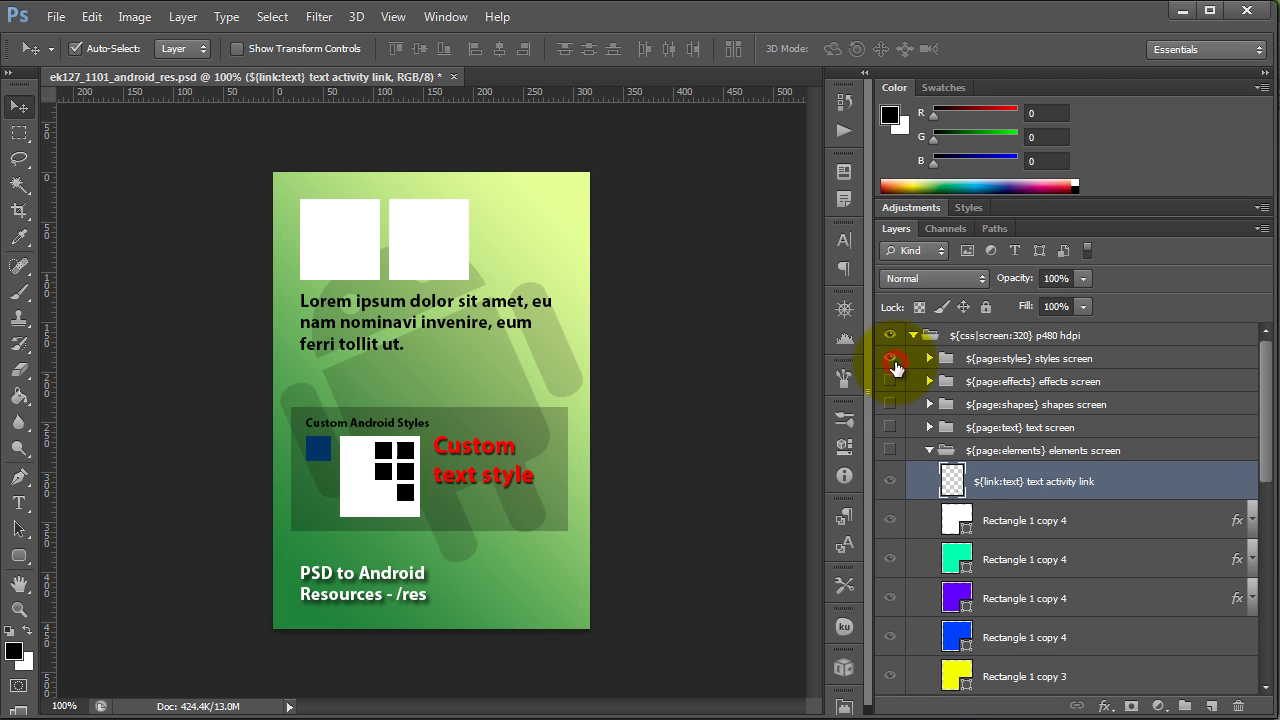
pyautogui.click(889, 358)
pyautogui.click(889, 381)
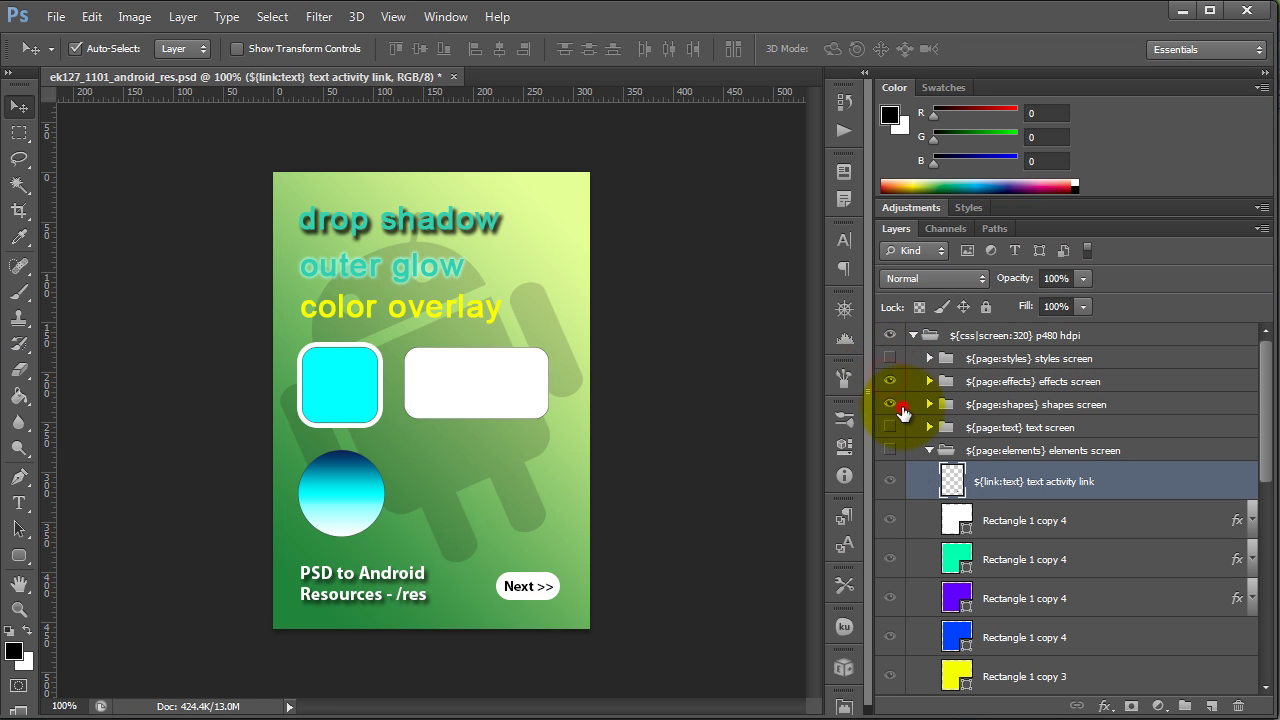
pyautogui.click(890, 404)
pyautogui.click(889, 427)
pyautogui.click(889, 450)
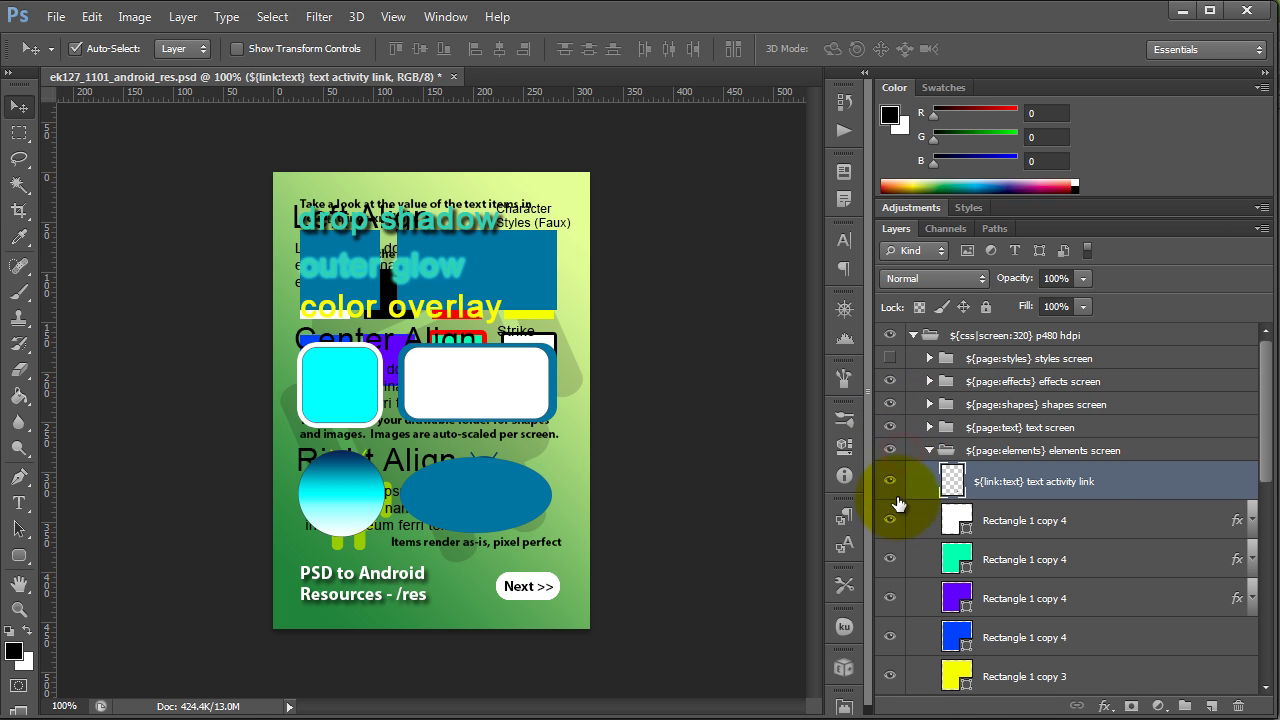
# Collapse the elements group and hide the elements, text, shapes and effects groups
pyautogui.click(931, 450)
pyautogui.click(889, 450)
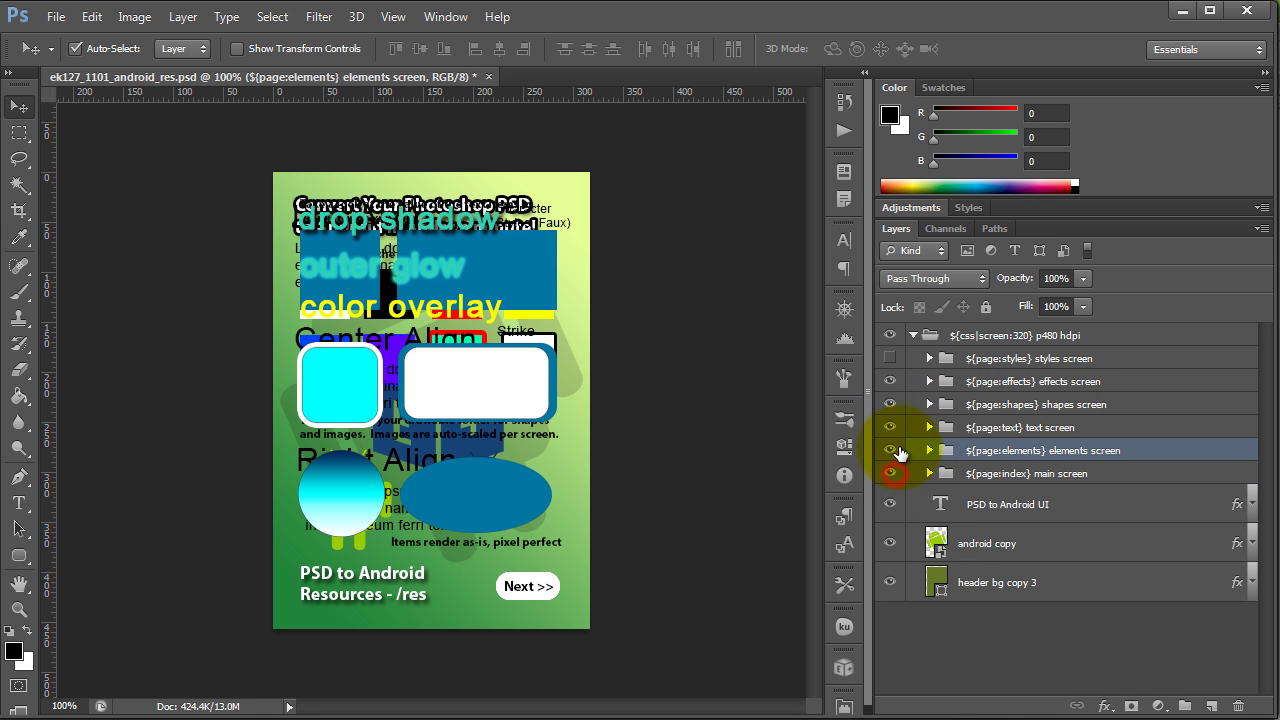
pyautogui.click(889, 427)
pyautogui.click(890, 404)
pyautogui.click(890, 381)
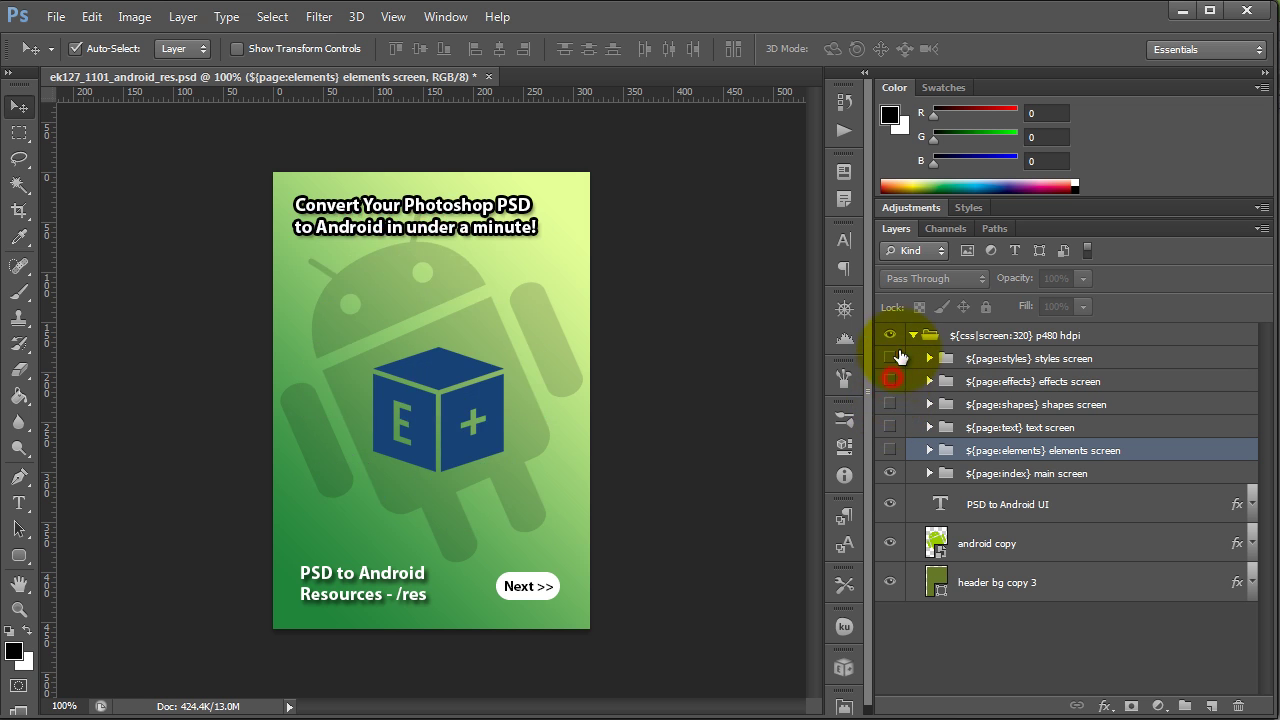